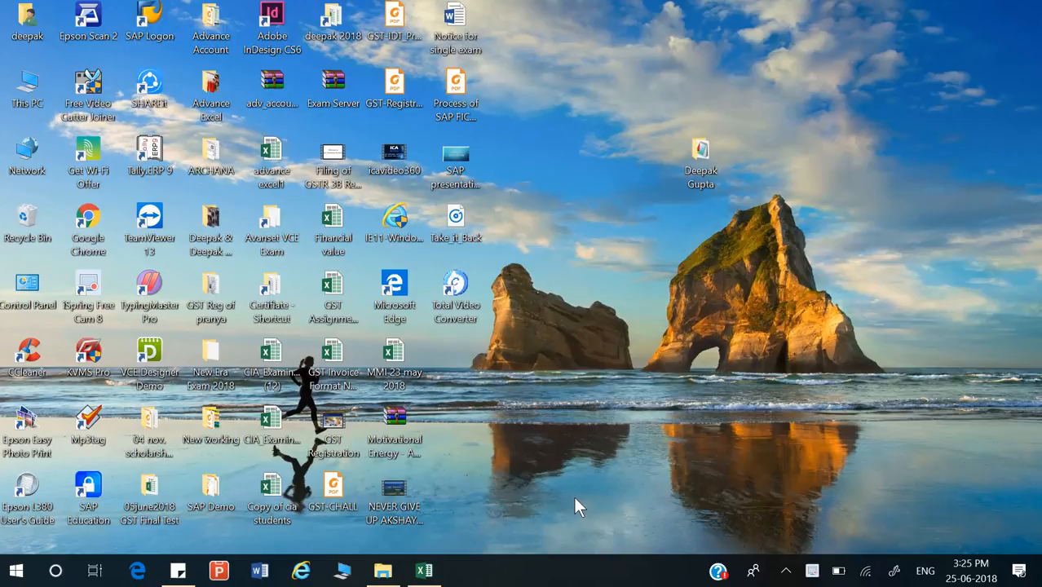
Step: Switch to the Advanced Accounts Sample Question Paper workbook in Excel and review question 5 with its Wealthy Bank credit card statement
left_click(424, 570)
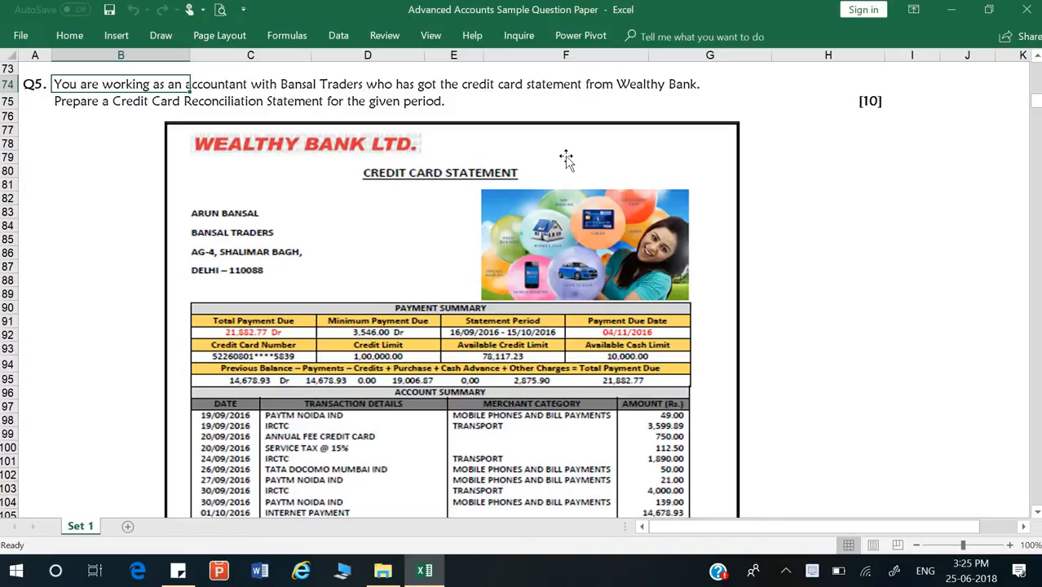
scroll(565, 158, "down", 1)
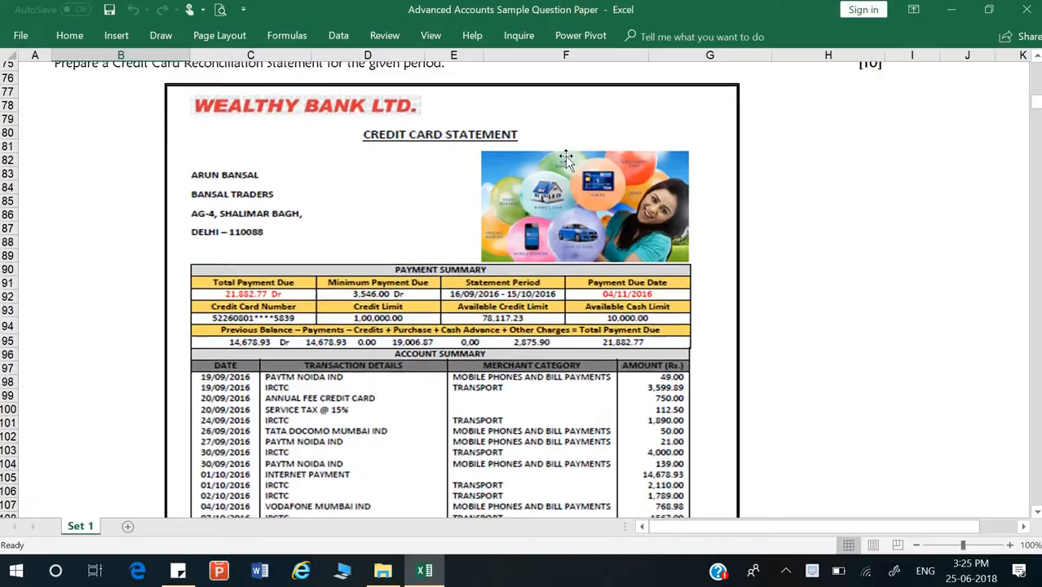
scroll(566, 147, "up", 1)
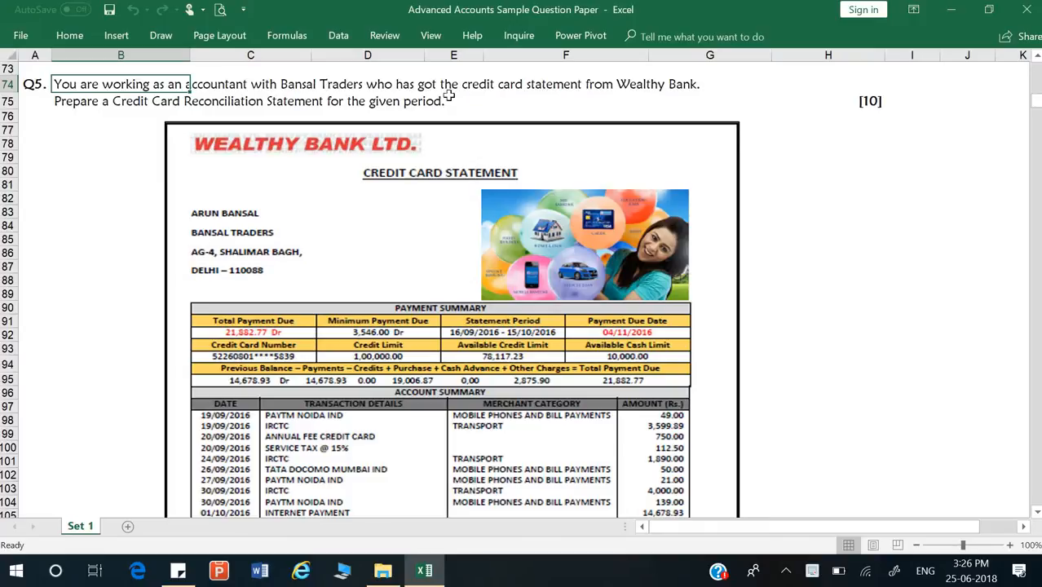
left_click(117, 103)
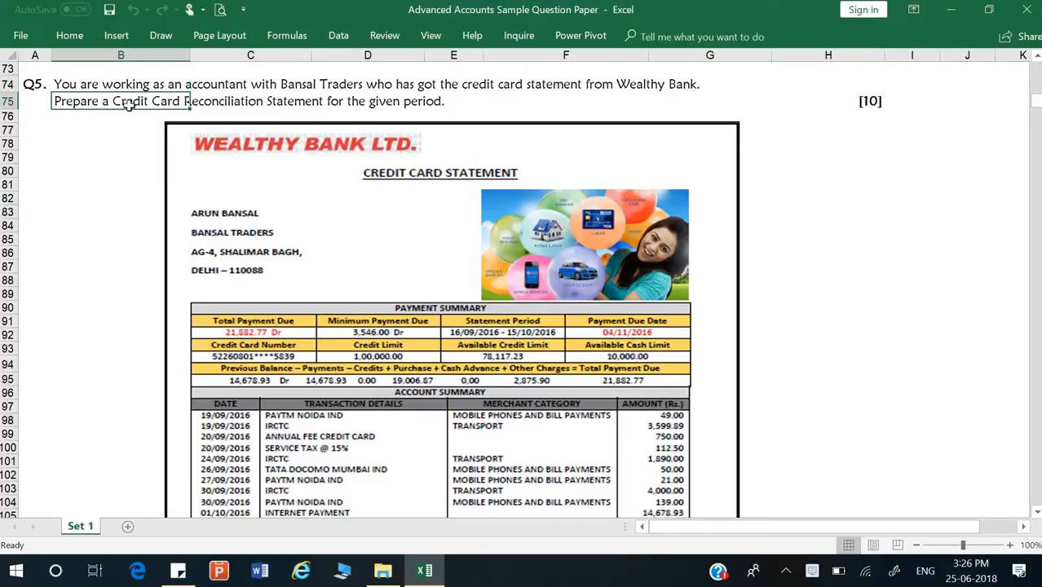
left_click(487, 106)
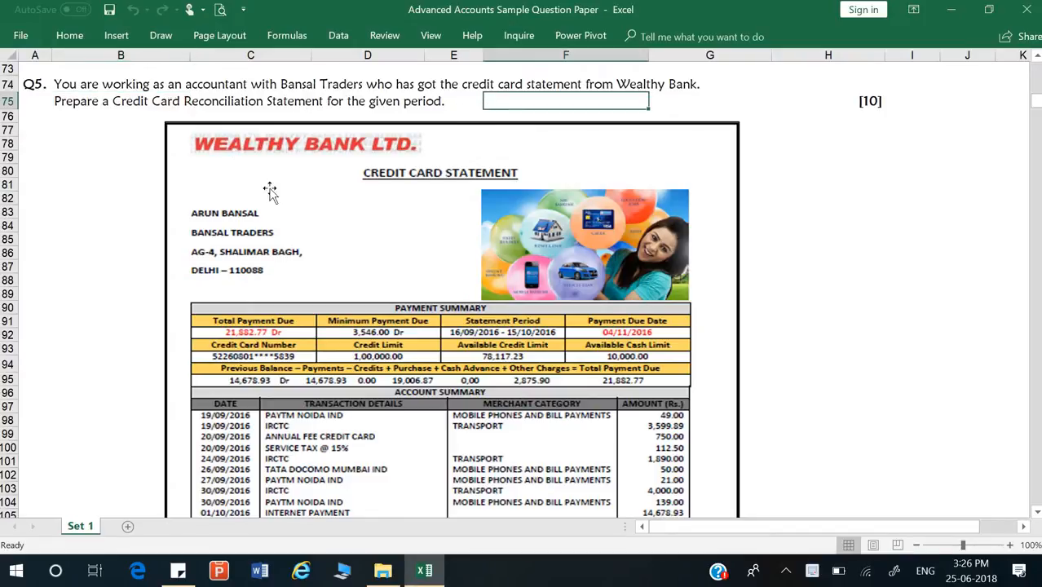
scroll(487, 229, "down", 3)
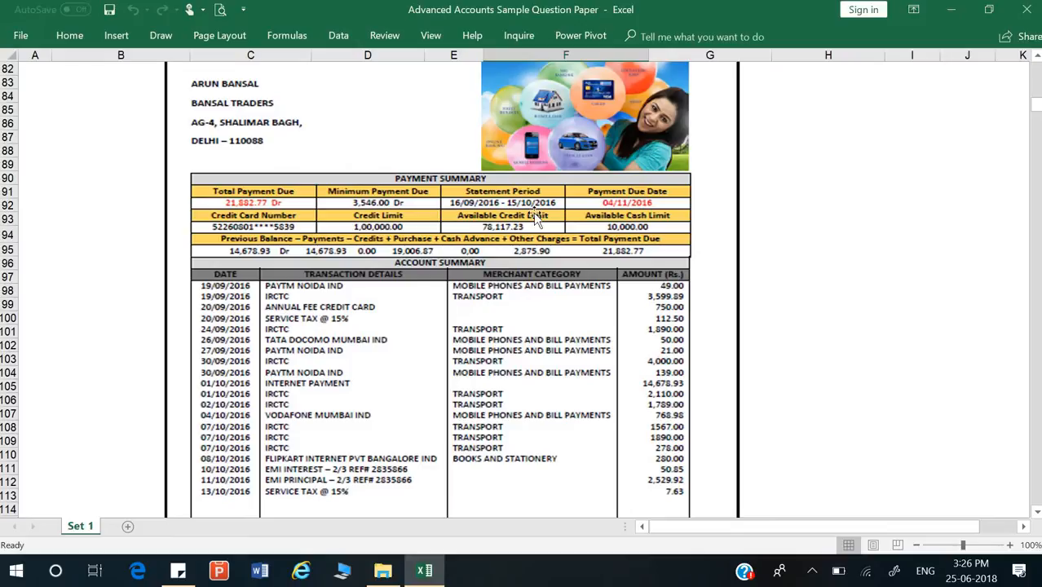
scroll(322, 248, "down", 1)
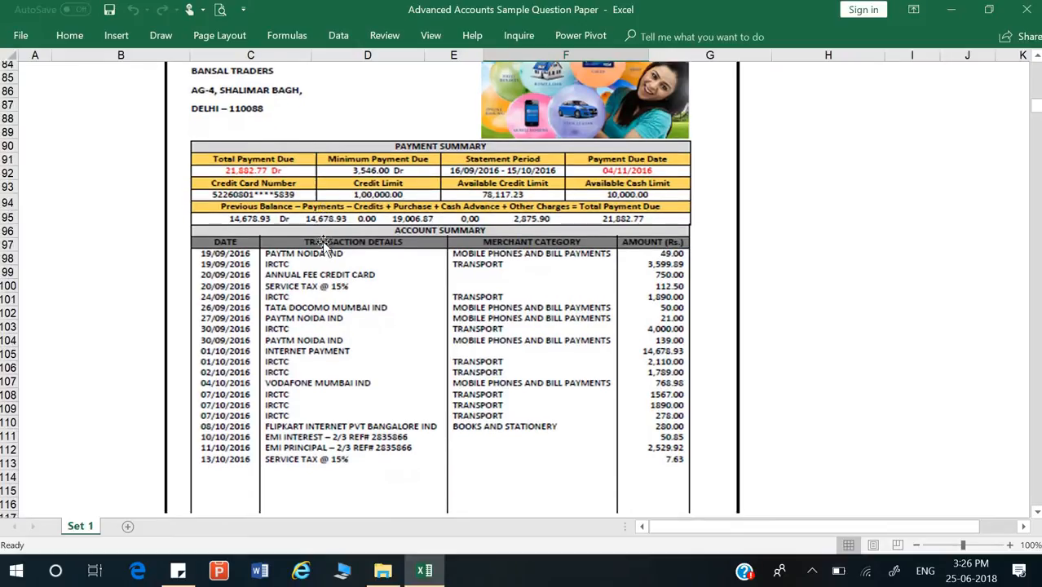
scroll(318, 236, "down", 1)
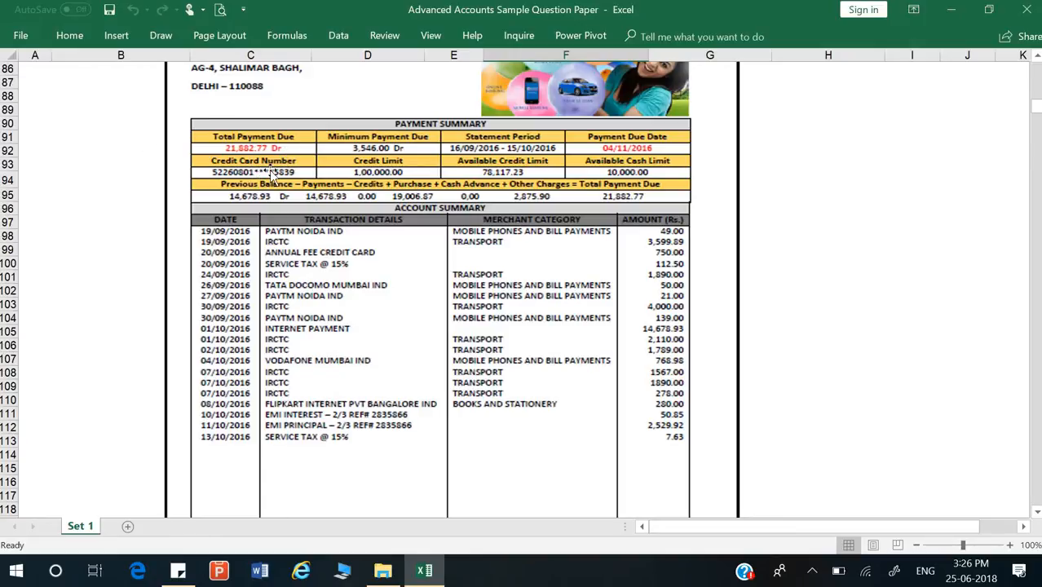
scroll(441, 300, "down", 1)
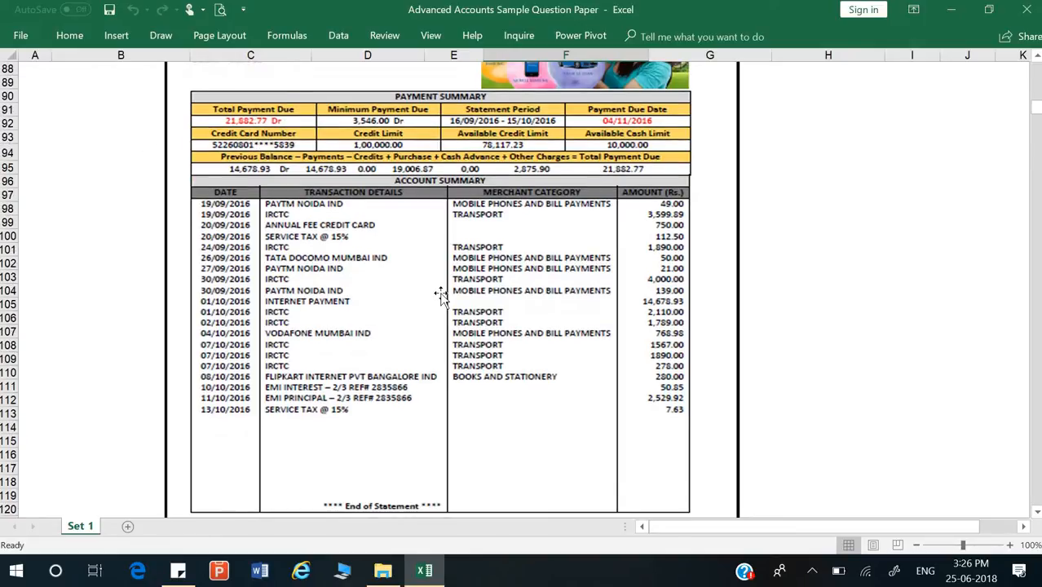
Step: Compare the closing balance in the business's recorded transactions table with the total payment due on the credit card statement
scroll(441, 296, "down", 12)
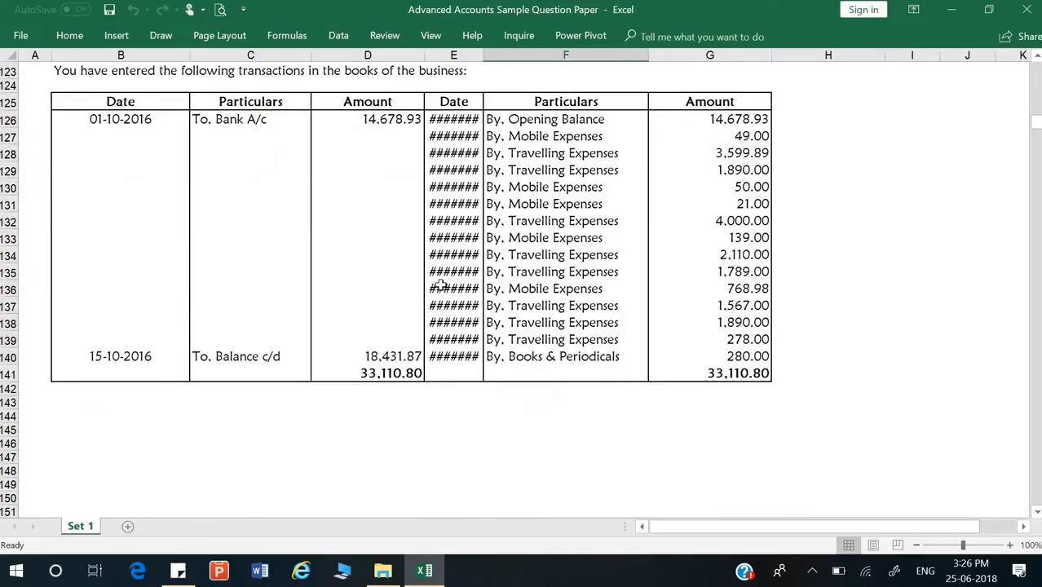
left_click(375, 359)
scroll(386, 280, "up", 3)
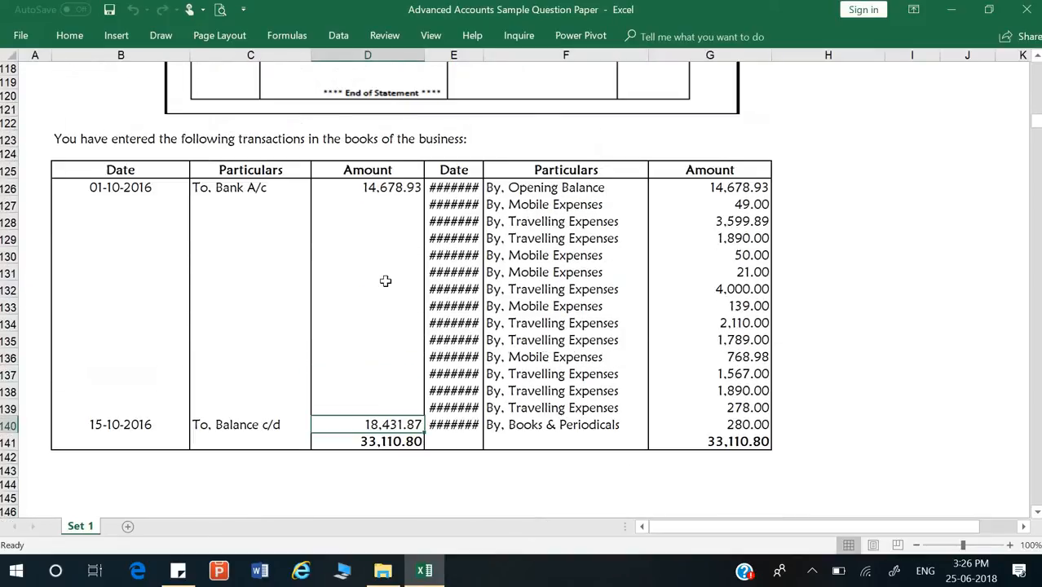
scroll(385, 280, "down", 1)
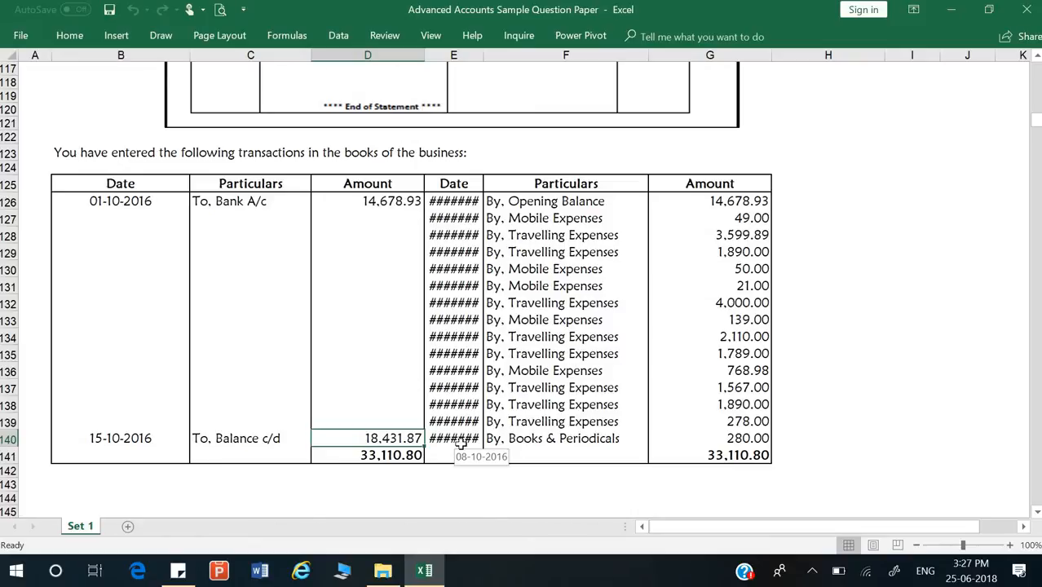
scroll(462, 441, "up", 7)
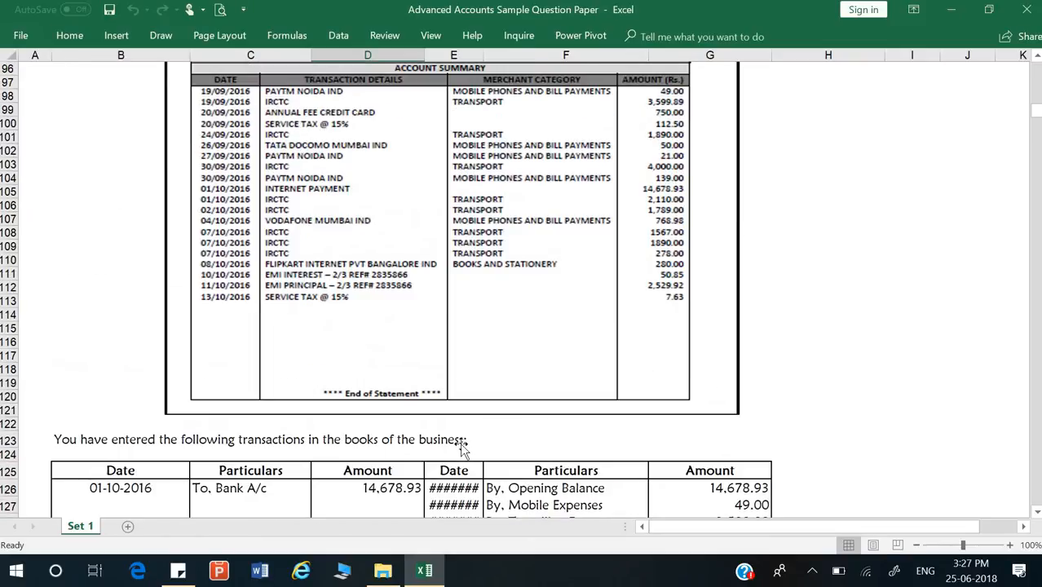
scroll(461, 449, "up", 2)
scroll(473, 505, "up", 1)
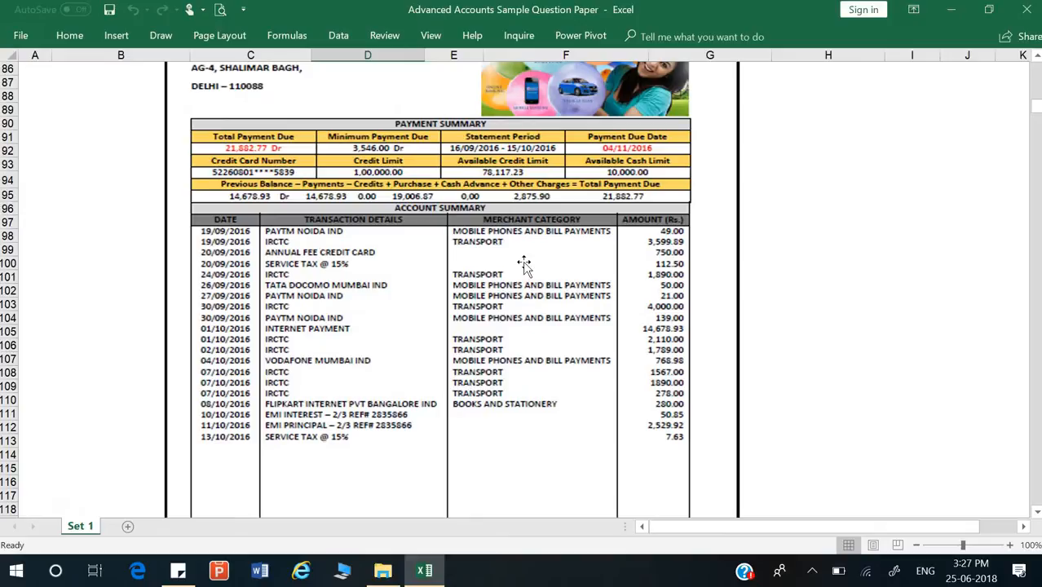
scroll(524, 265, "up", 1)
scroll(416, 200, "up", 1)
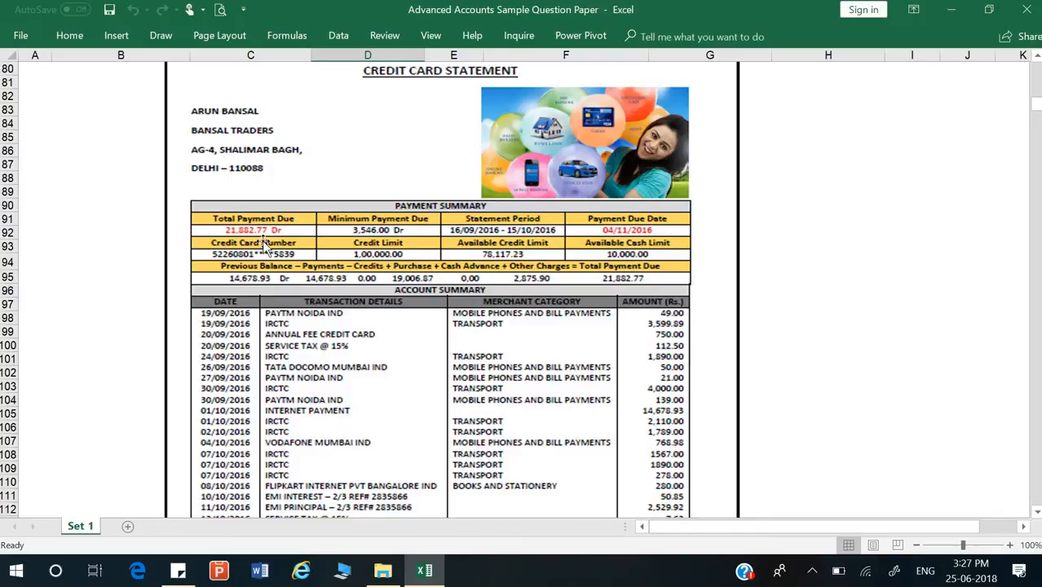
scroll(263, 245, "down", 10)
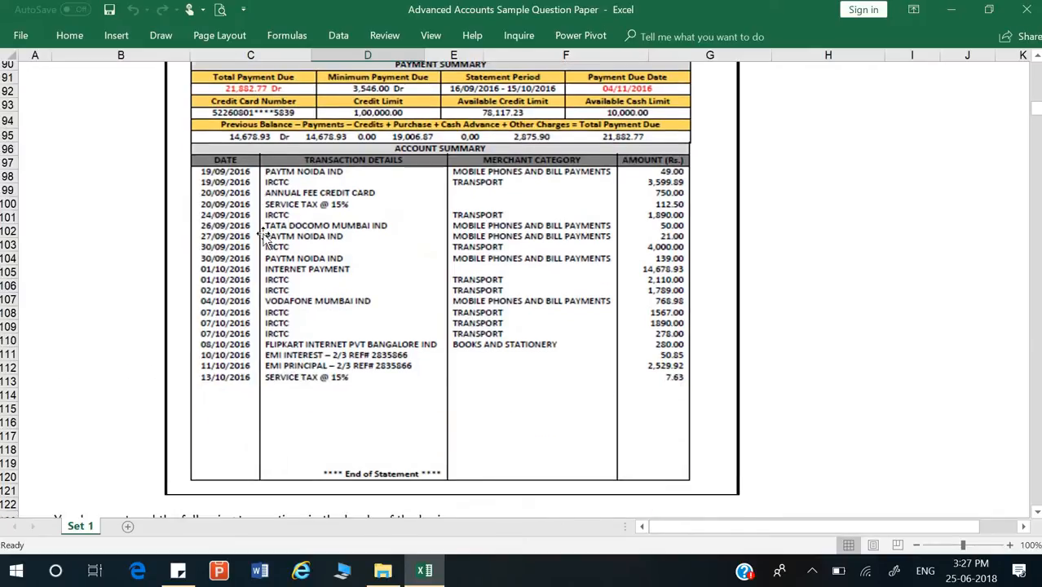
scroll(263, 231, "down", 2)
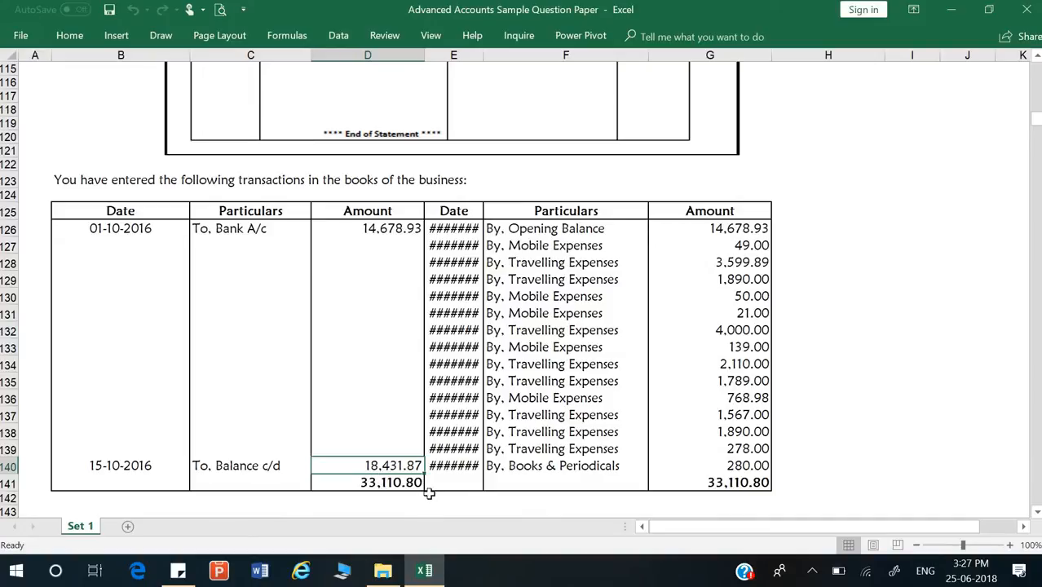
scroll(437, 398, "up", 12)
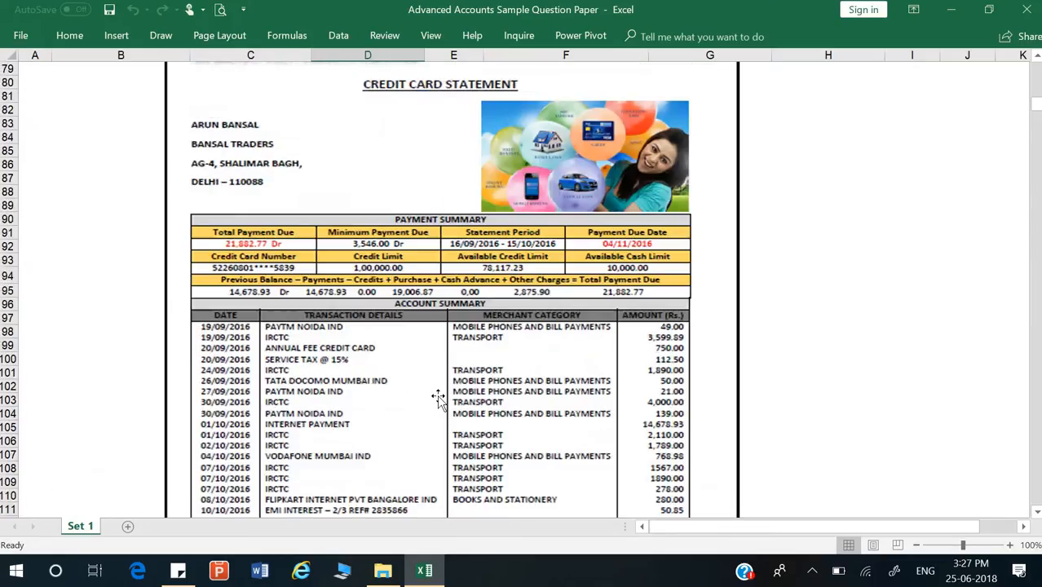
scroll(438, 399, "up", 2)
scroll(343, 350, "down", 1)
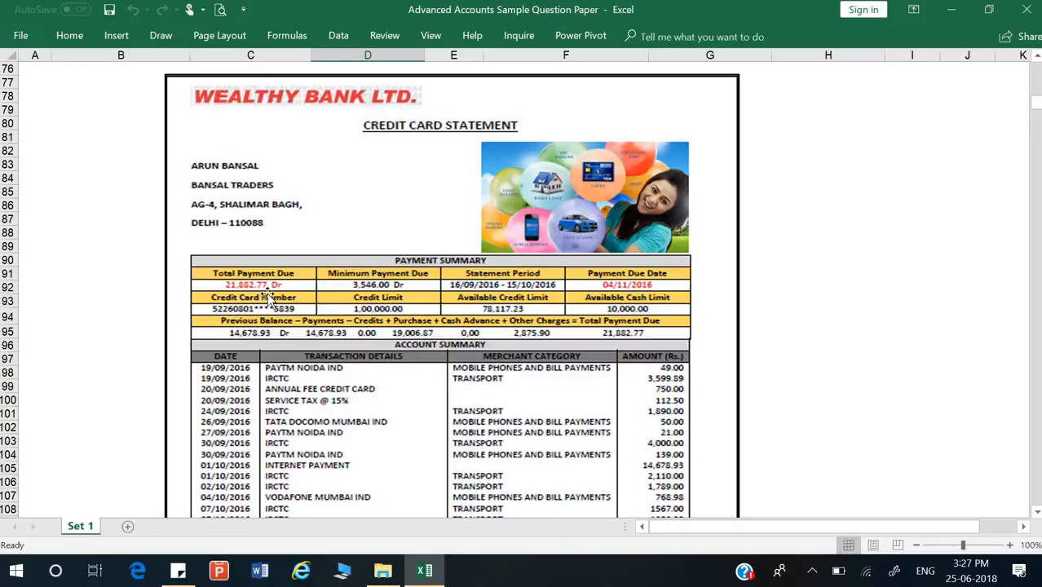
Step: Add a new blank worksheet to the workbook and set its zoom to 170%
left_click(128, 528)
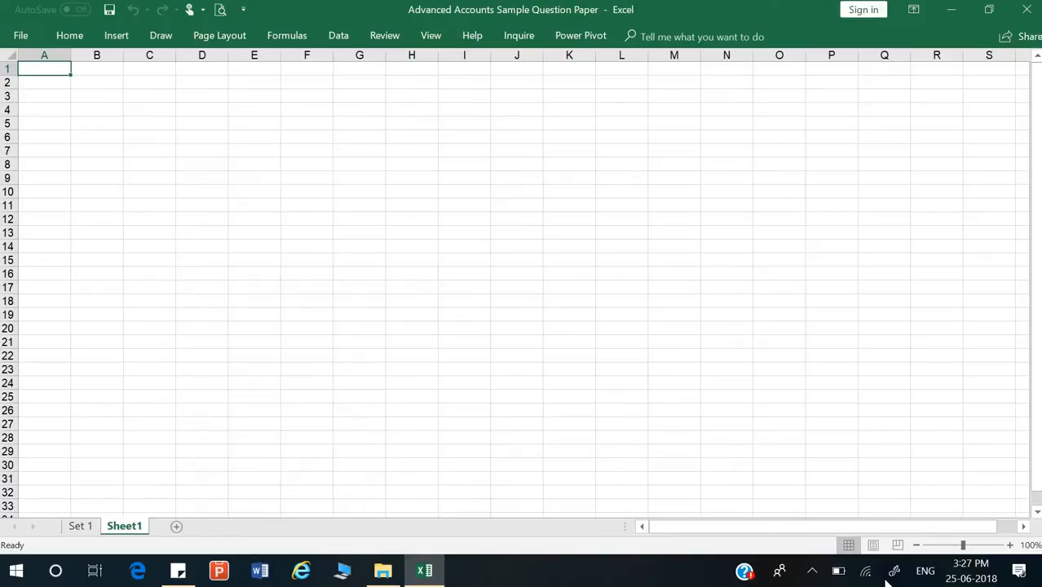
left_click(1029, 544)
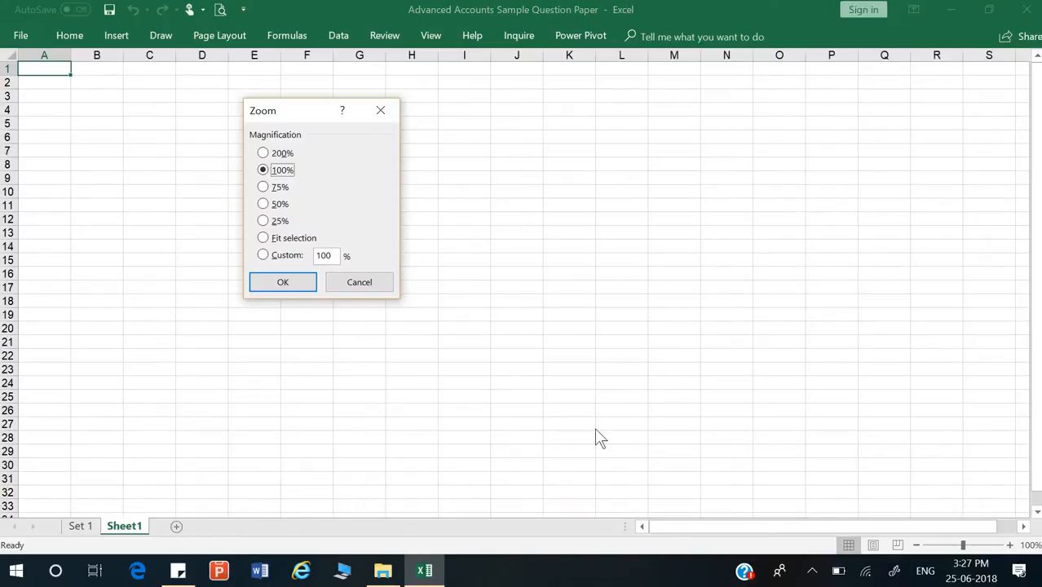
left_click(388, 283)
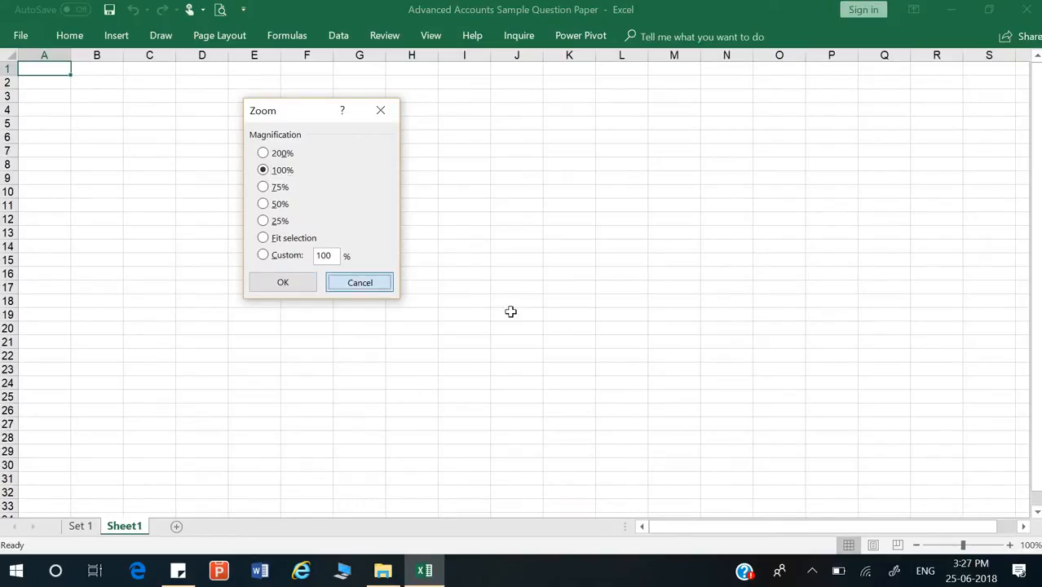
left_click(1009, 545)
left_click(1009, 545)
left_click(1010, 544)
left_click(1009, 545)
left_click(1009, 545)
left_click(1009, 545)
left_click(1009, 544)
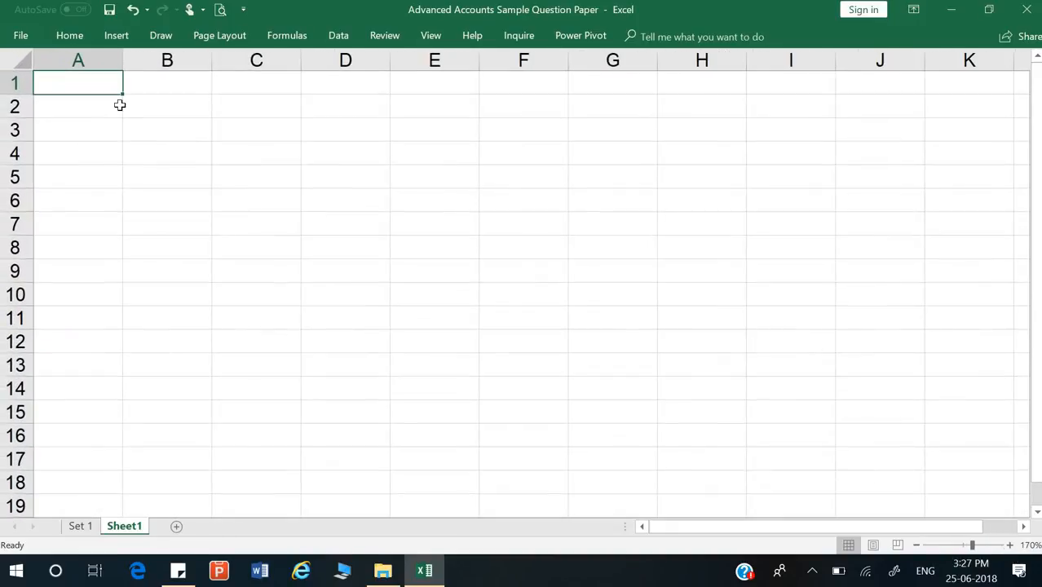
Step: Apply thick outside borders to the range A2:G15 on Sheet1
left_click_drag(105, 107, 635, 410)
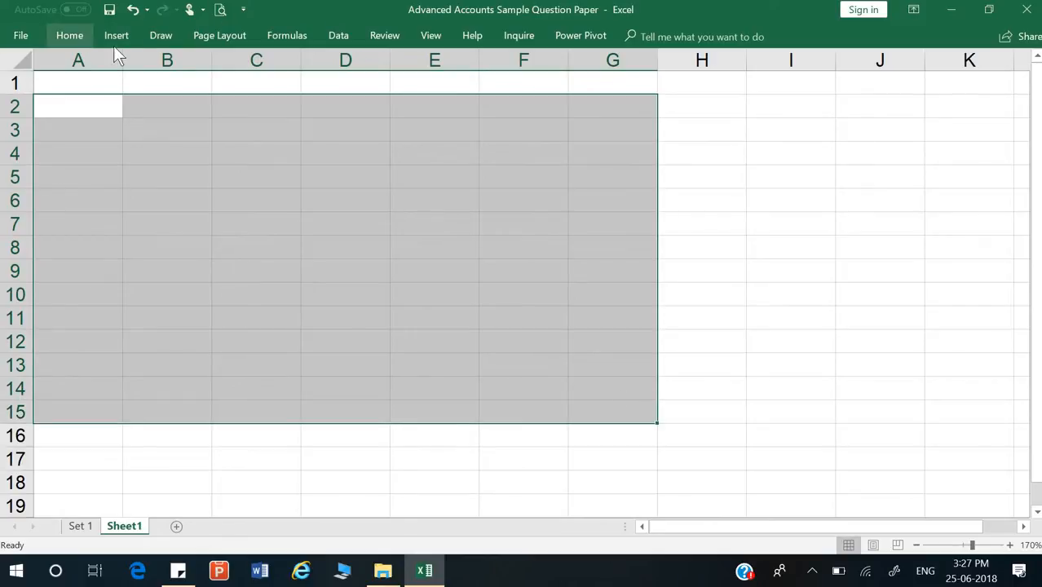
left_click(79, 33)
left_click(74, 36)
left_click(200, 90)
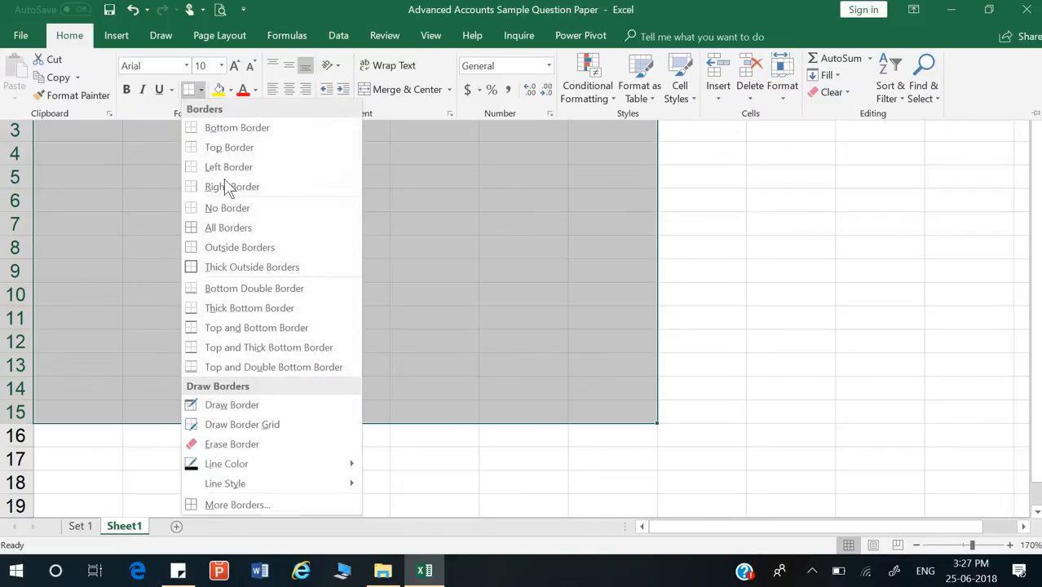
left_click(234, 269)
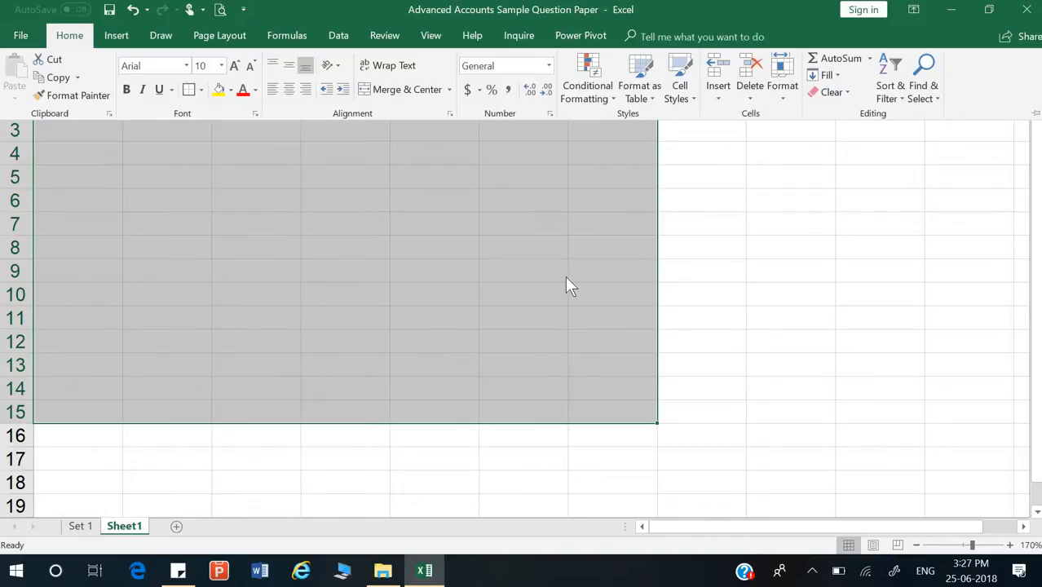
left_click(766, 243)
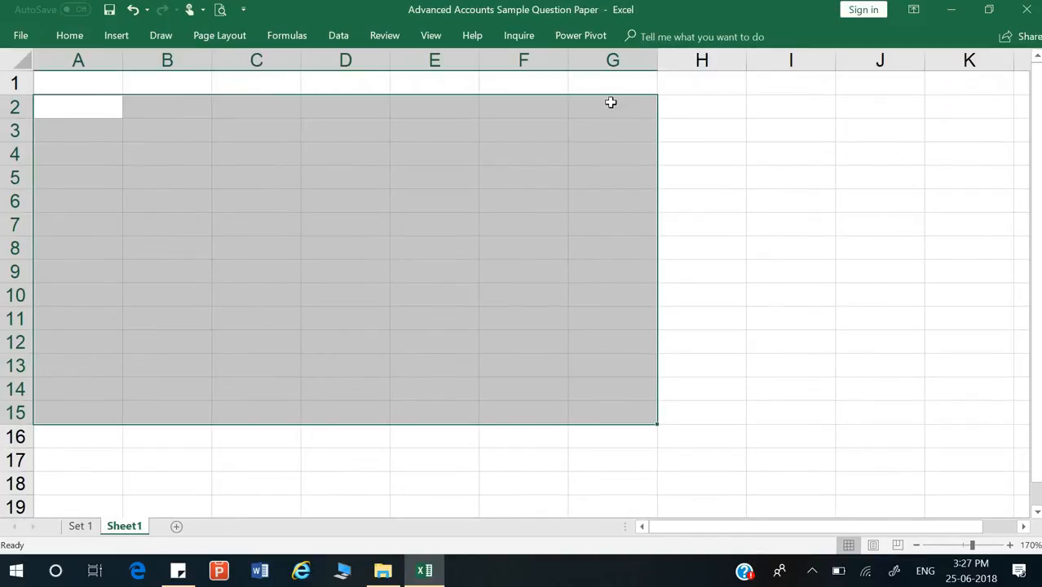
Step: Outline the column range G2:G15 with thick outside borders to separate it from the rest of the table
left_click_drag(610, 102, 588, 414)
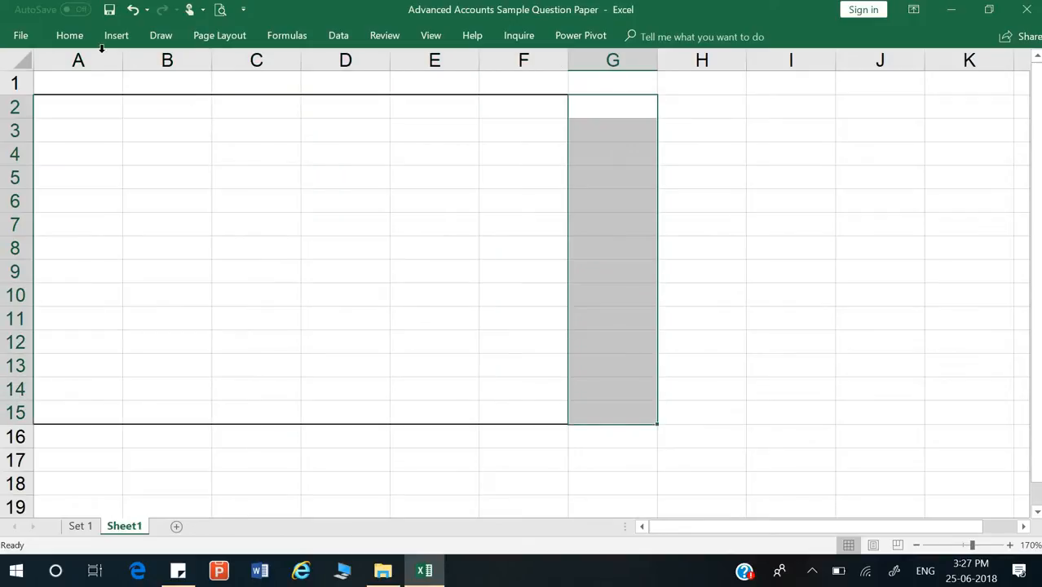
left_click(73, 37)
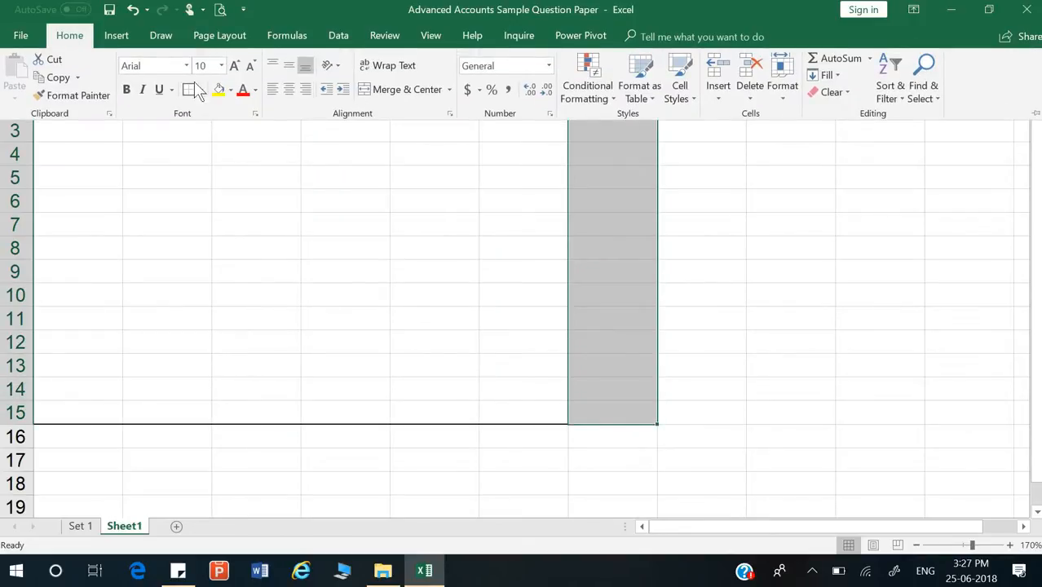
left_click(235, 172)
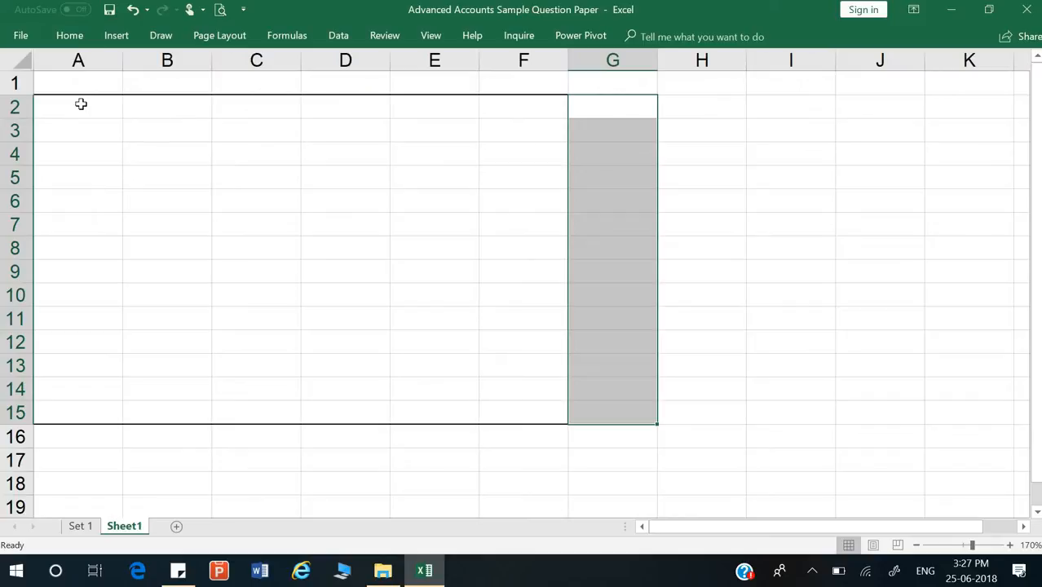
Step: Outline the header row A2:G2 with thick outside borders
left_click_drag(80, 104, 599, 108)
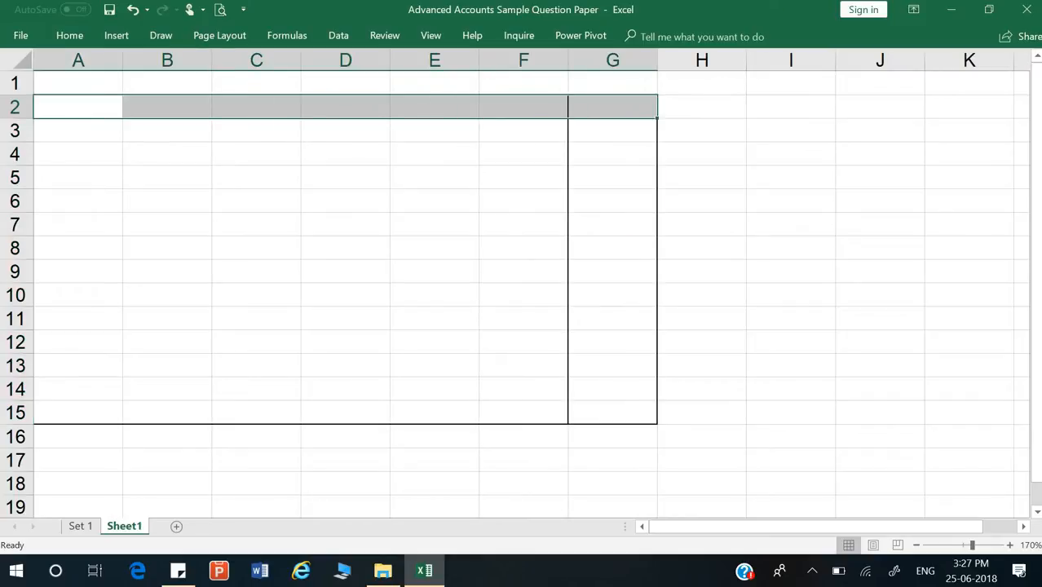
left_click(84, 32)
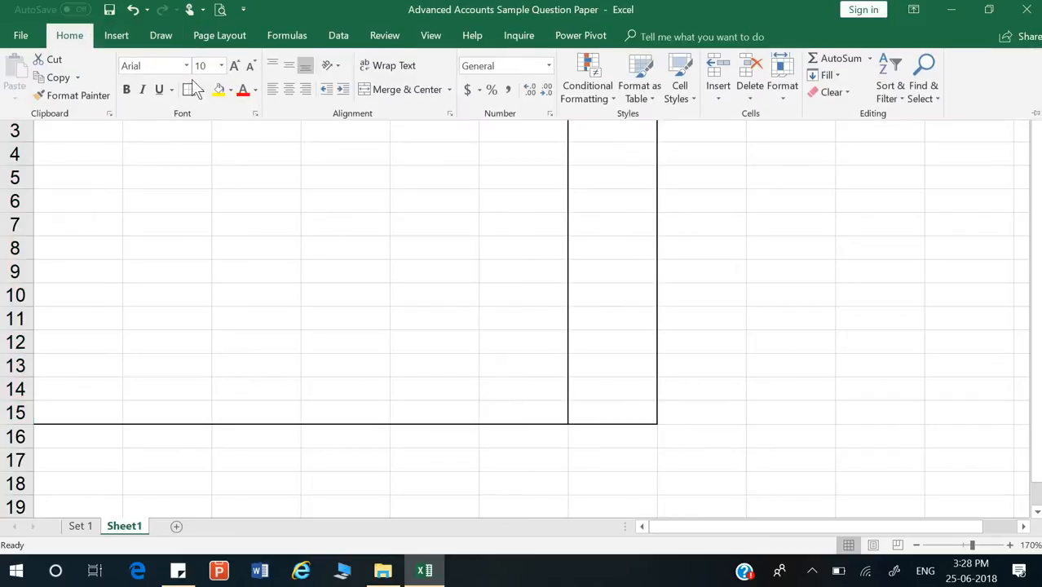
left_click(188, 94)
left_click(279, 197)
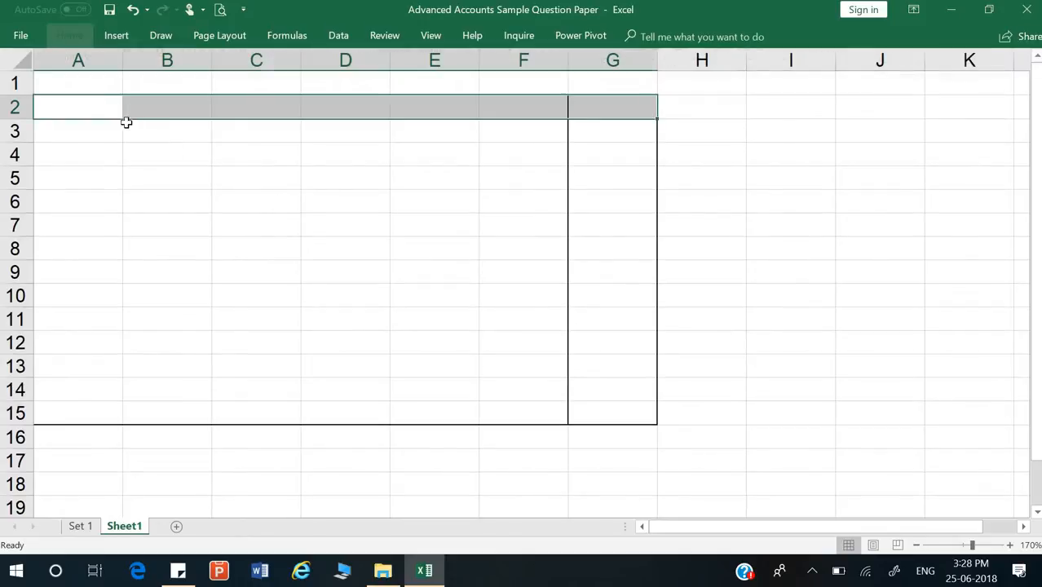
Step: Merge and center cells A2:F2 and enter the heading "Particular" in the merged cell
left_click_drag(95, 104, 528, 107)
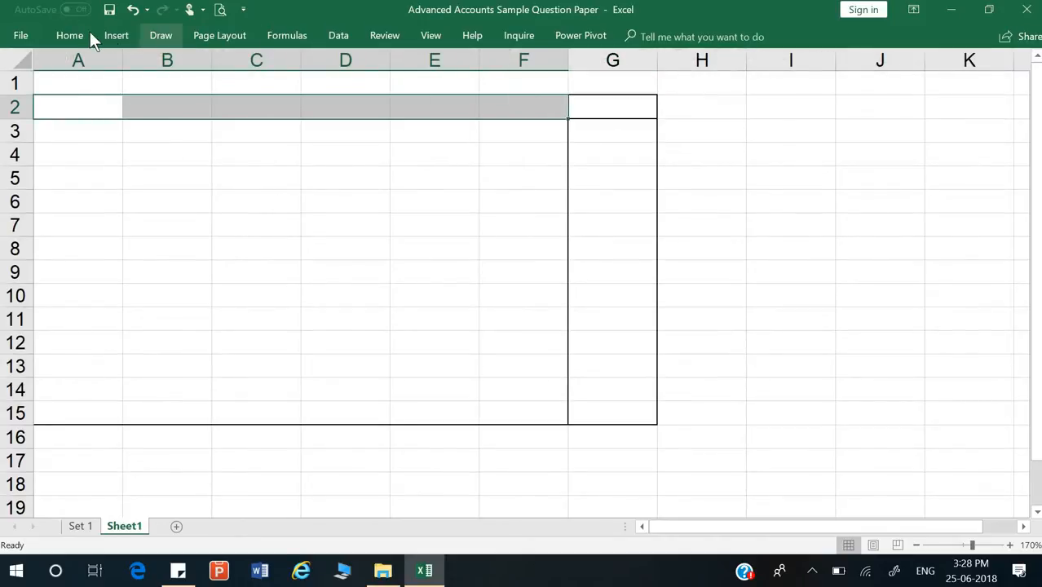
left_click(81, 36)
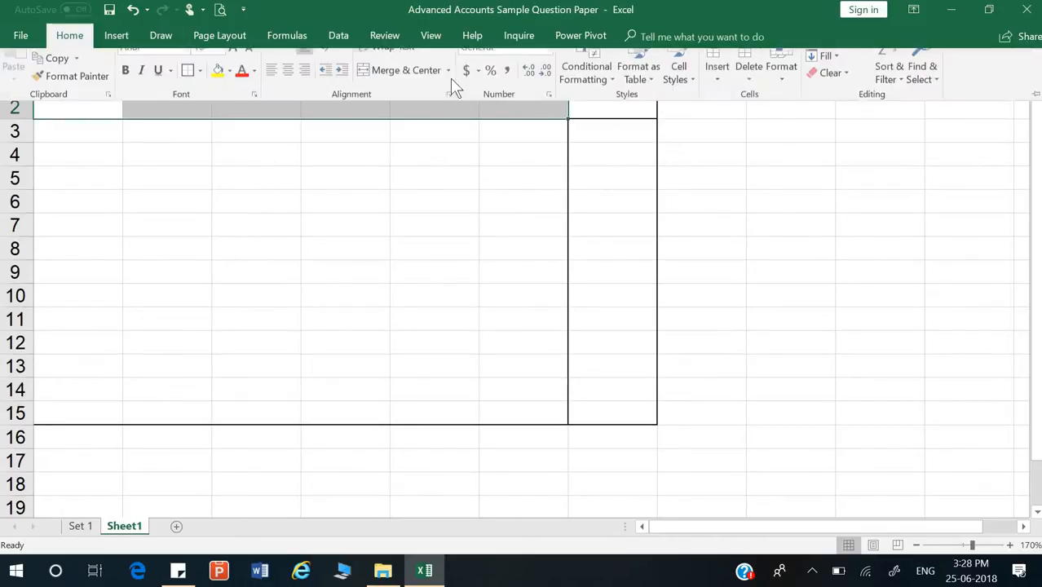
left_click(368, 88)
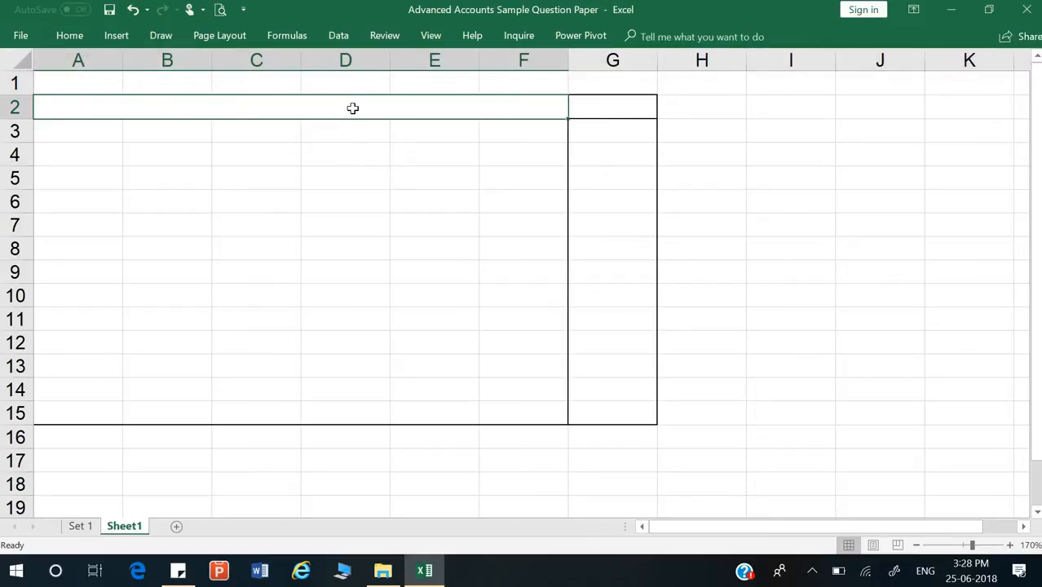
type("Part")
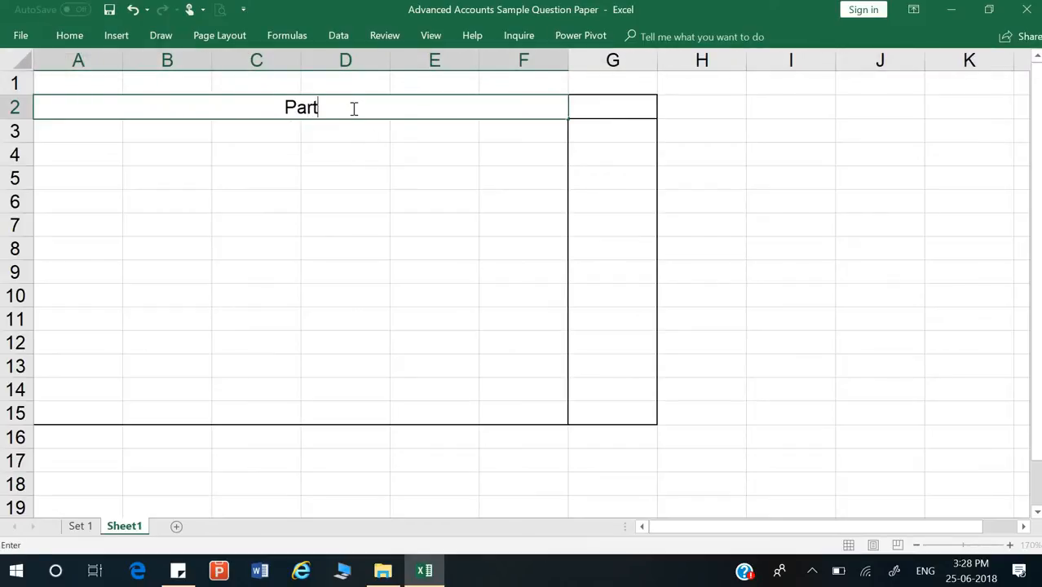
type("icular")
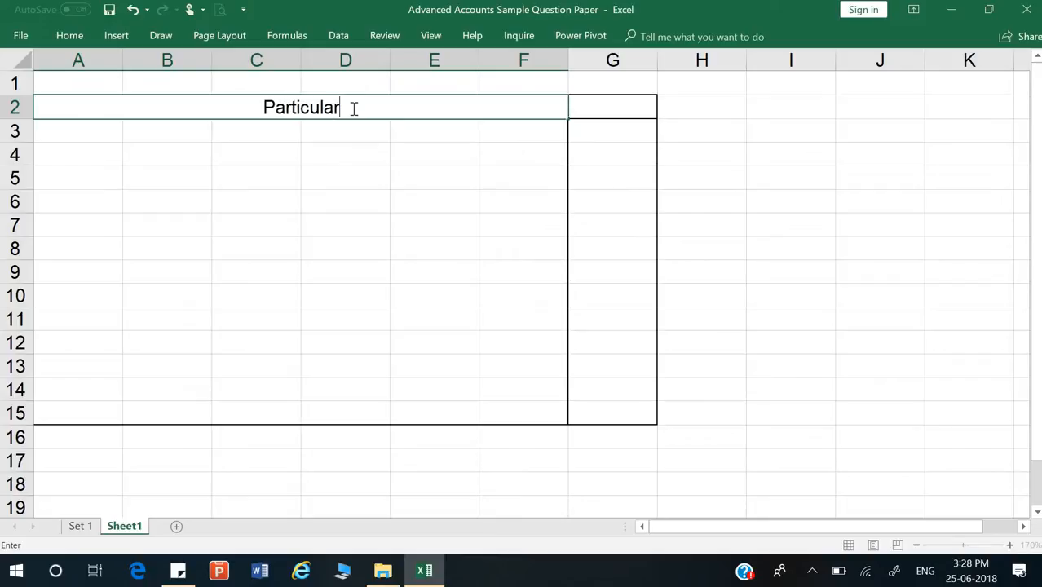
Step: Enter the heading "Amount" in cell G2 of the statement's header row
left_click(596, 114)
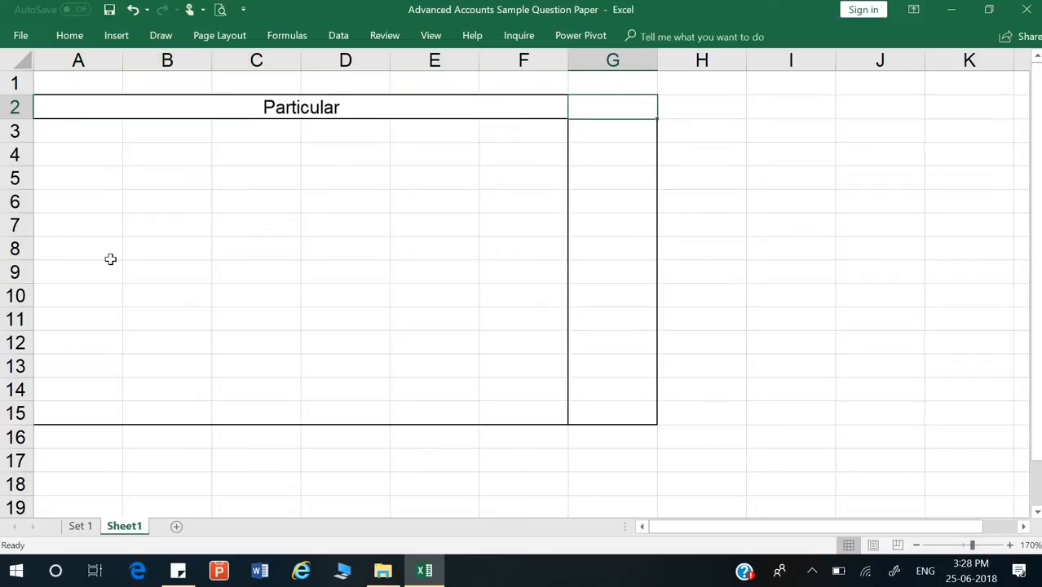
type("Amount")
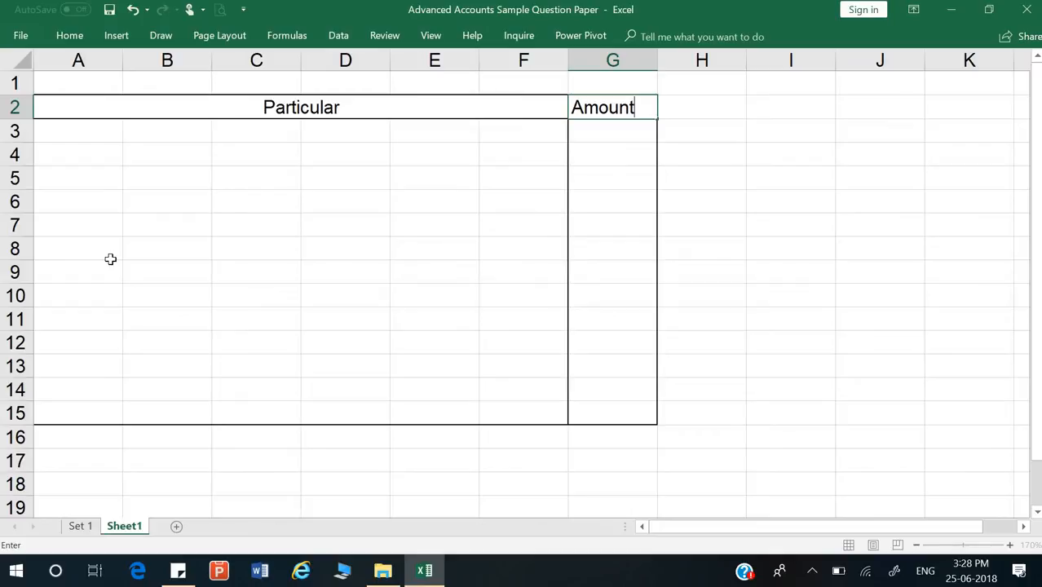
key("Return")
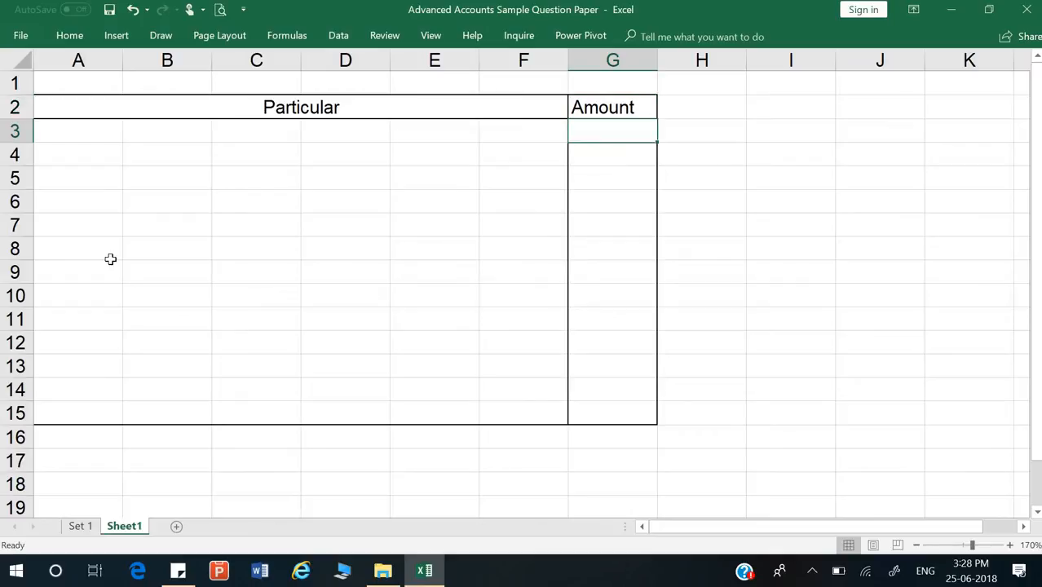
Step: Enter the title "Credit card Reconciliation statement" in cell A1 above the table
left_click(104, 80)
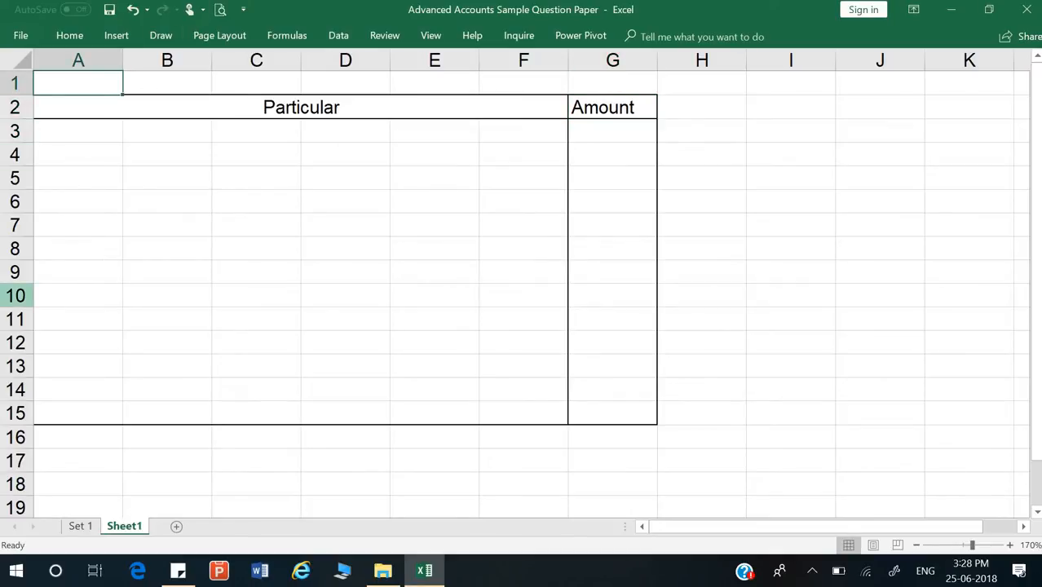
type("B")
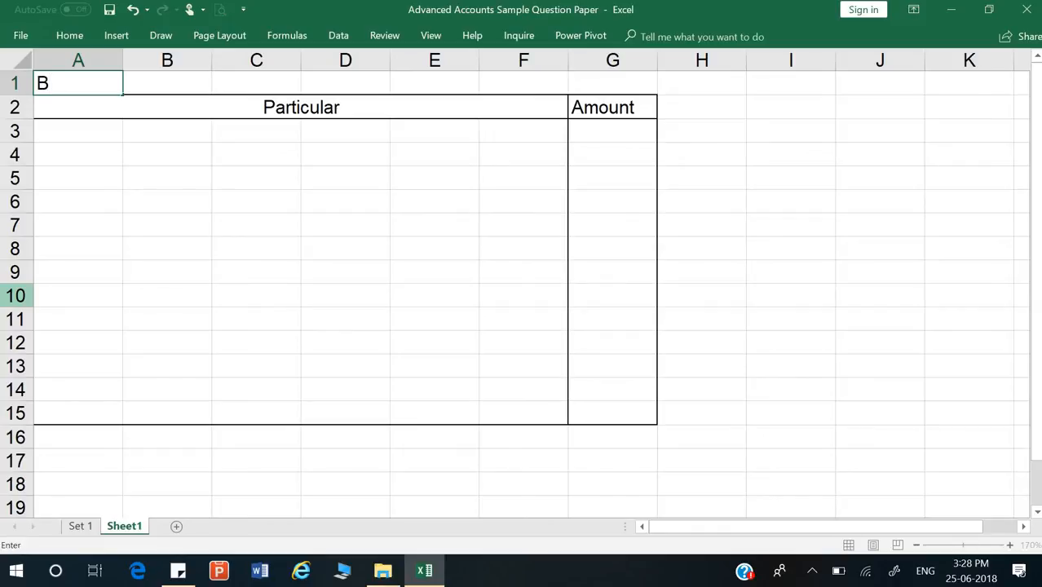
type("redit c")
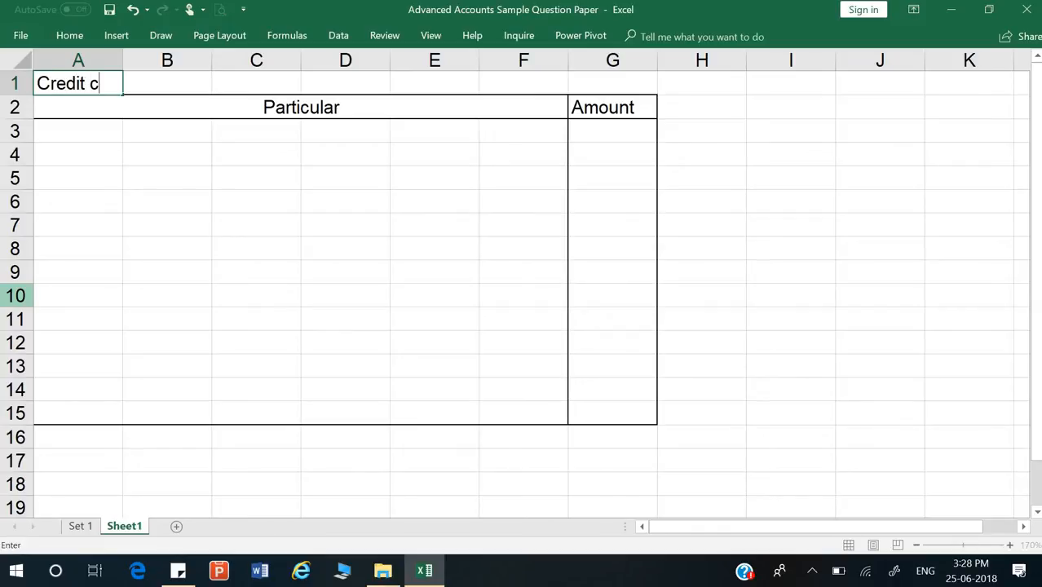
type("ard Re")
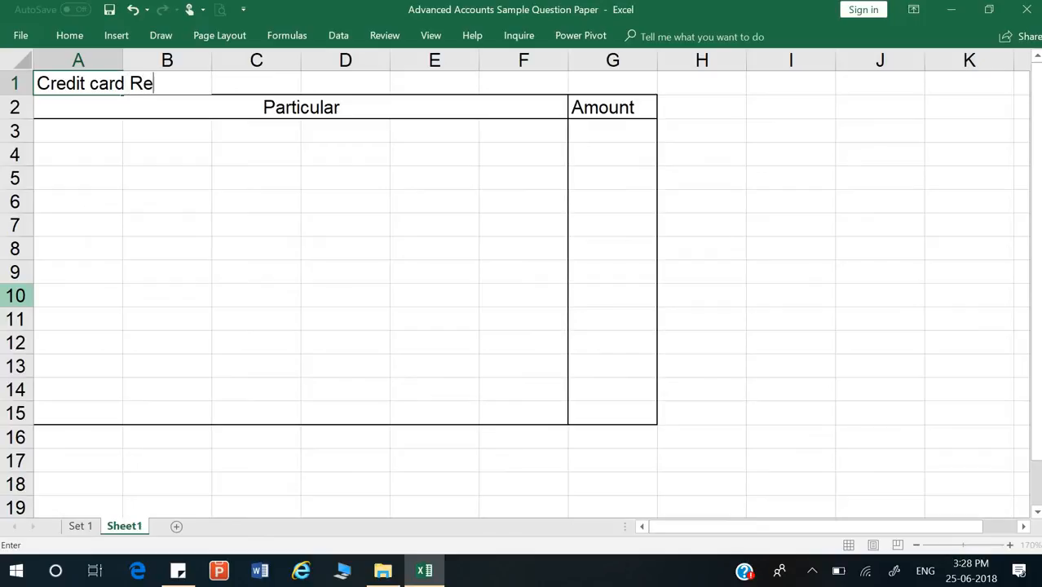
type("concili")
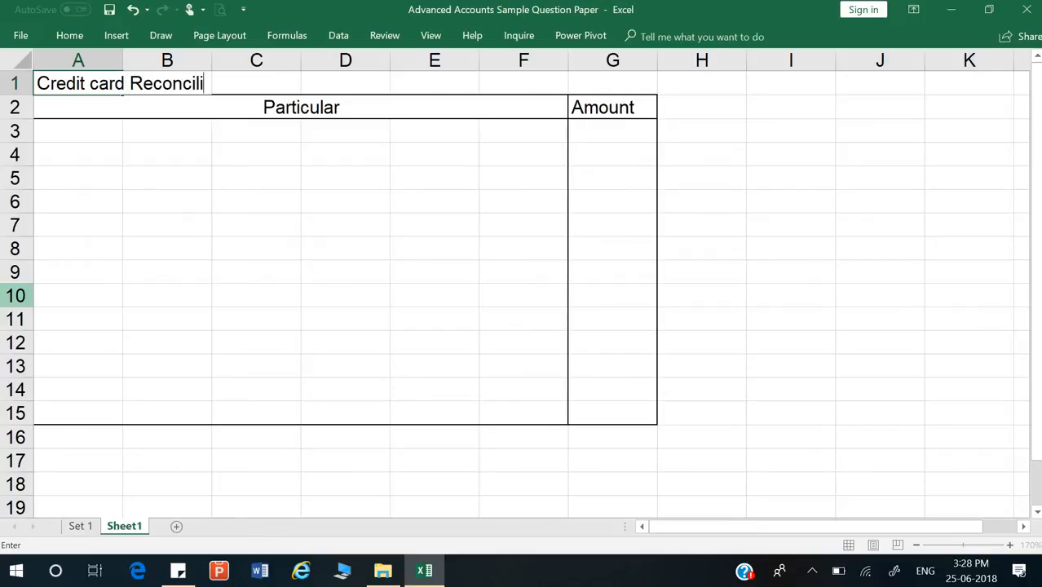
type("ation sta")
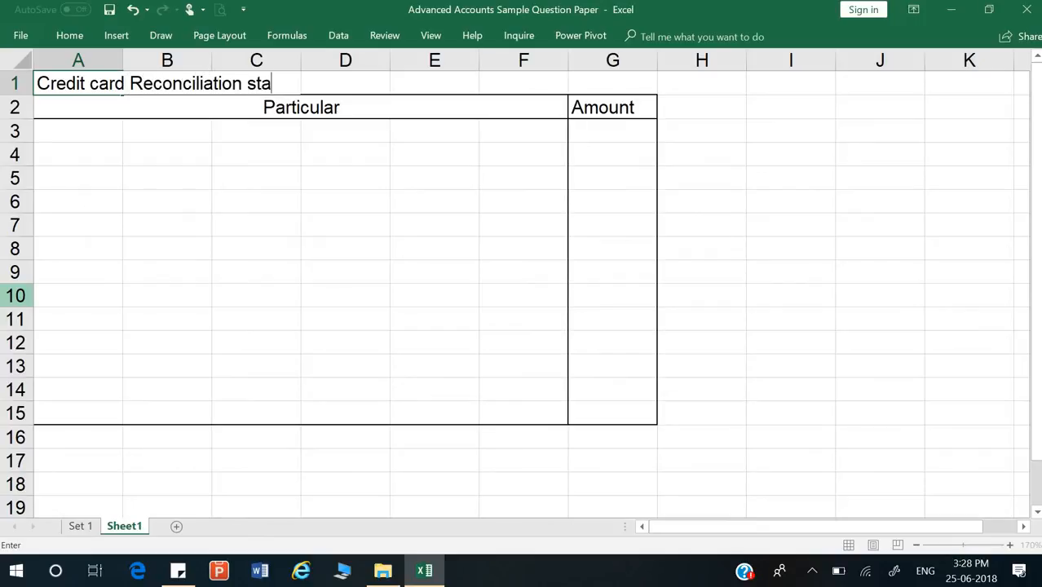
type("tement")
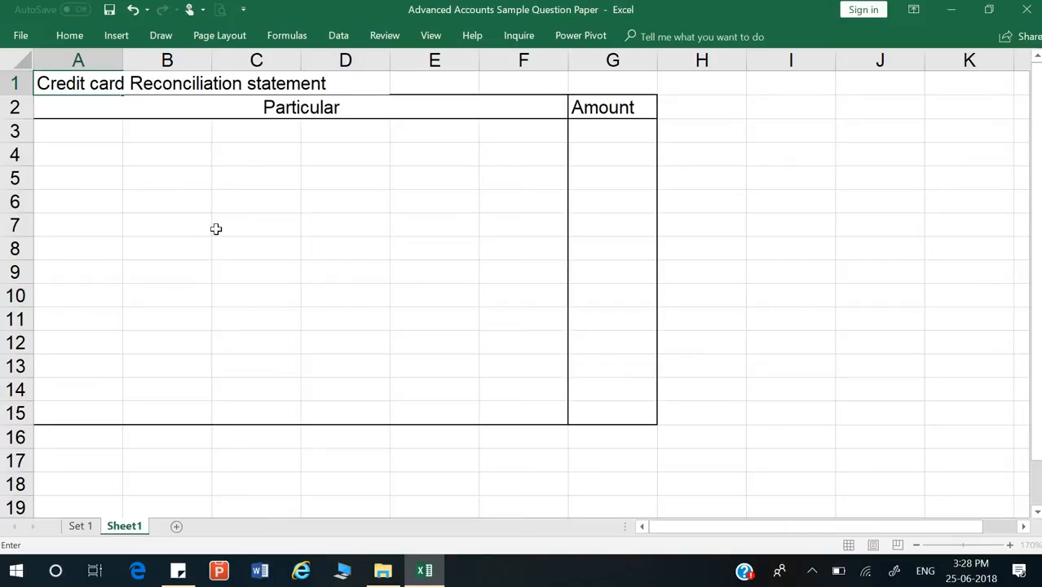
left_click(256, 199)
Step: Merge and center the statement title across A1:G1 and make row 1 bold
left_click_drag(117, 85, 617, 63)
left_click(70, 36)
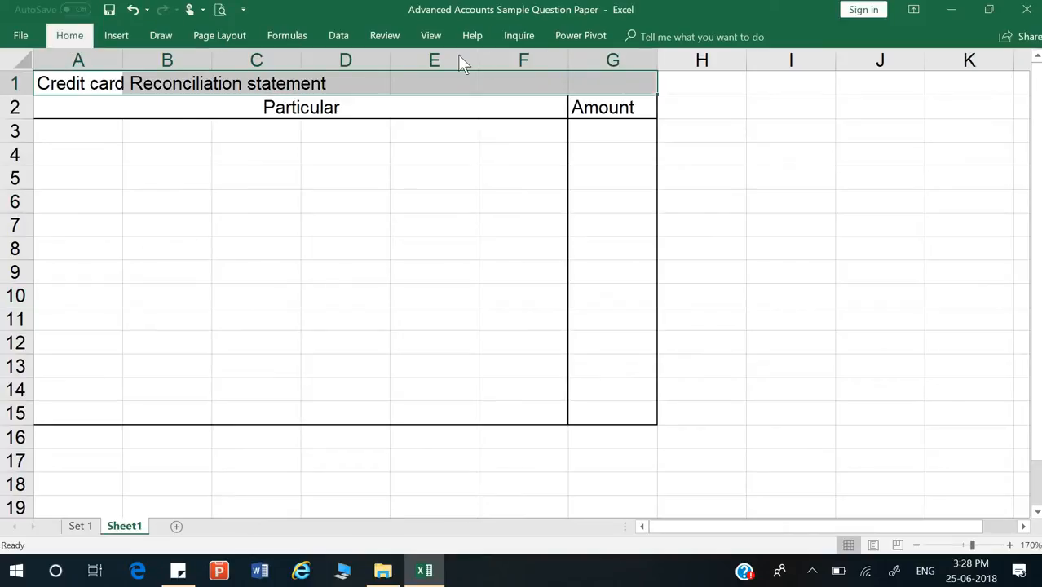
left_click(432, 159)
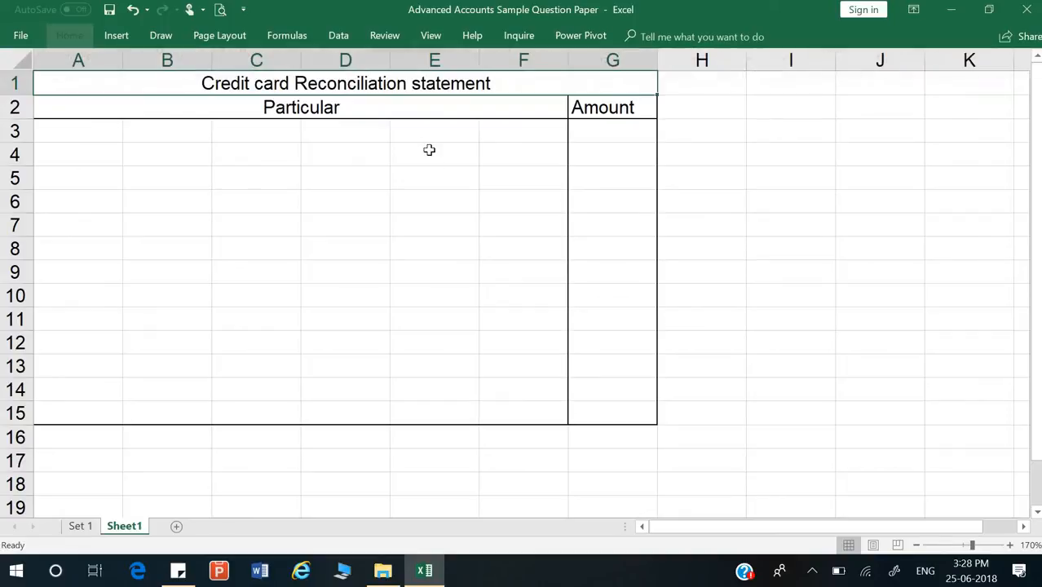
left_click(14, 84)
key("ctrl+b")
left_click(302, 140)
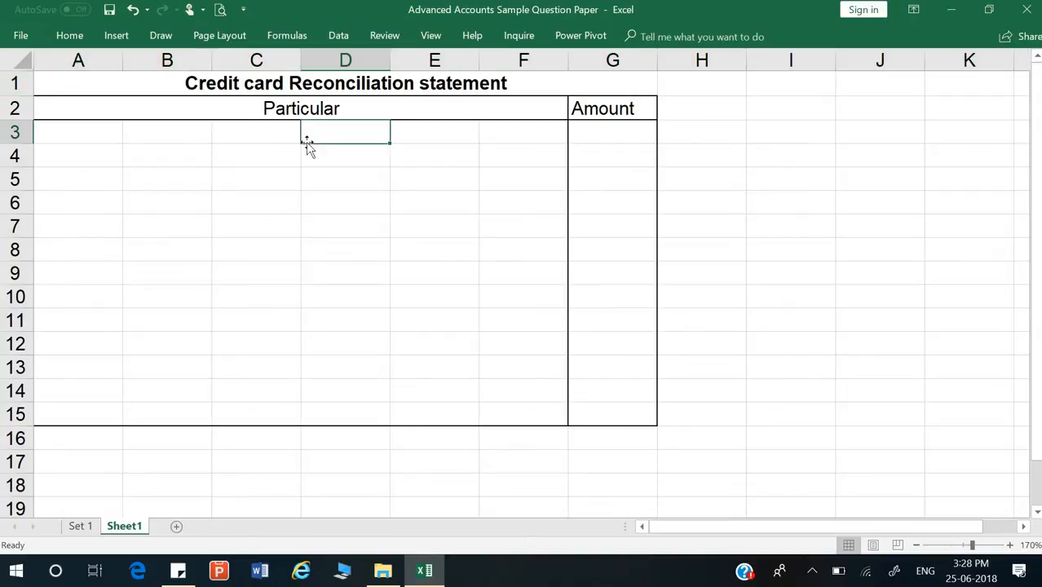
Step: Enter "Balance as per our book" in cell A3 as the first particular
left_click(86, 147)
key("Up")
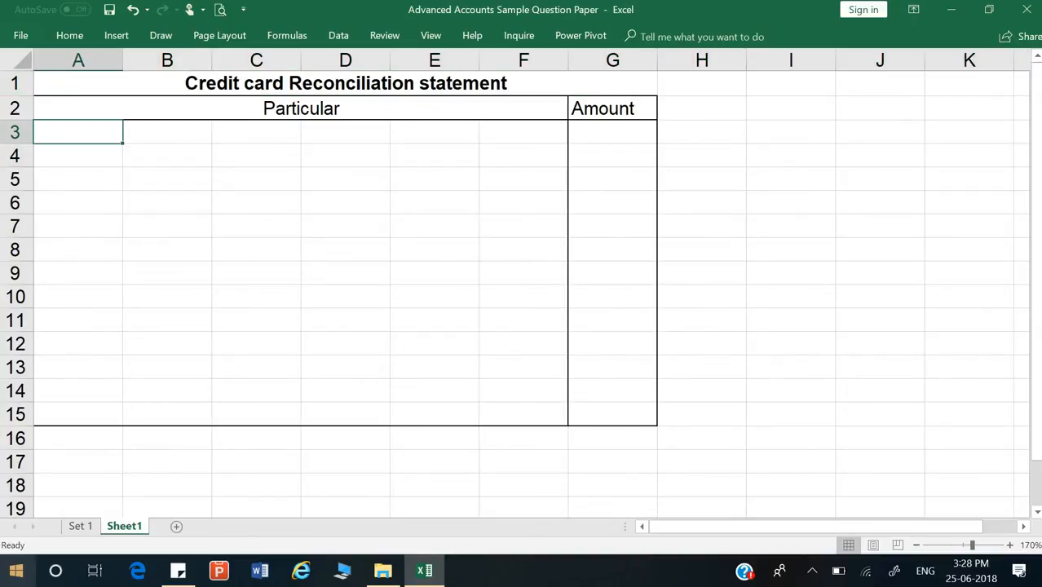
type("Balance as per o")
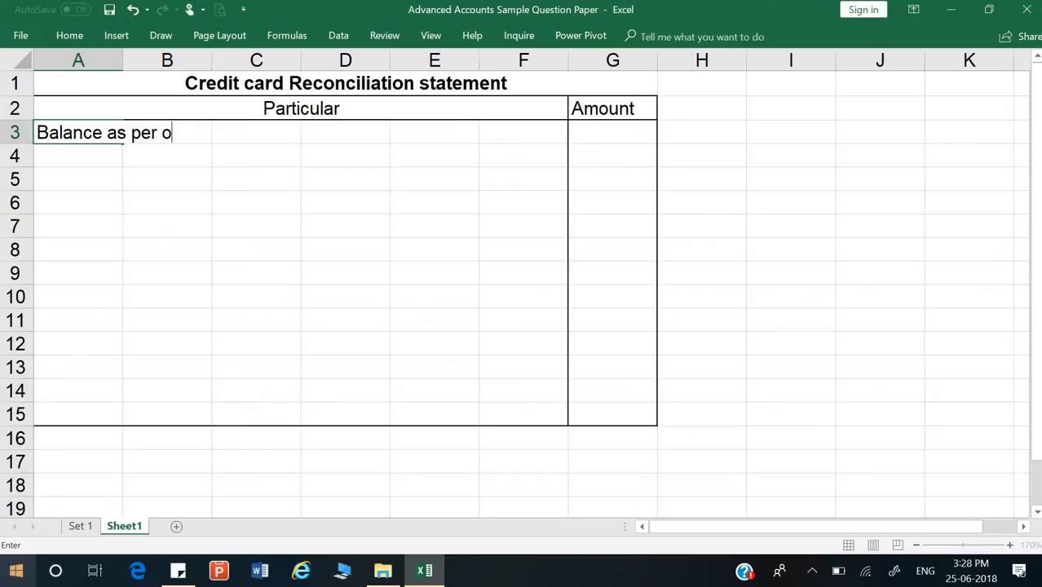
type("ur book")
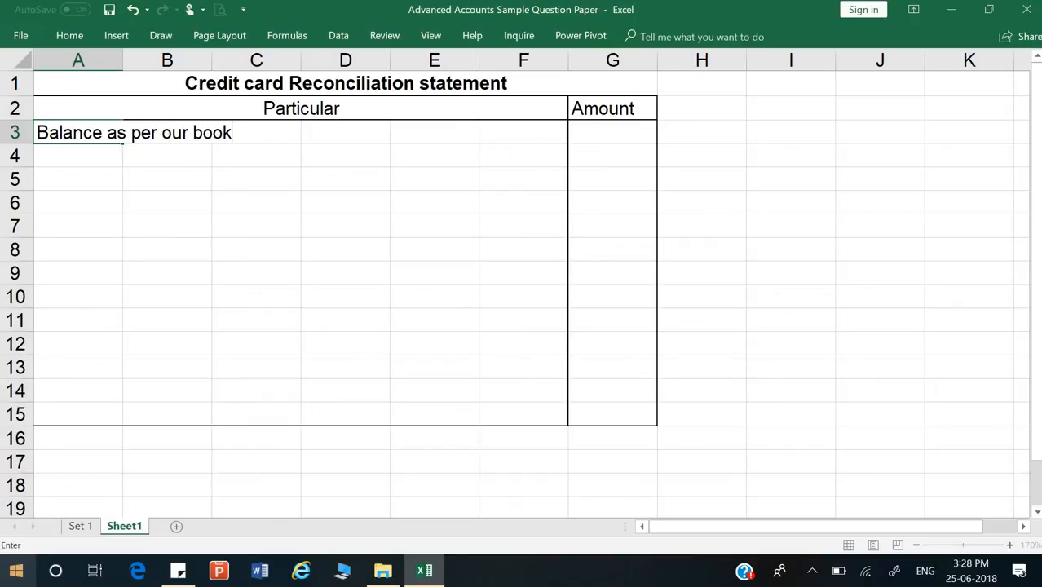
key("Return")
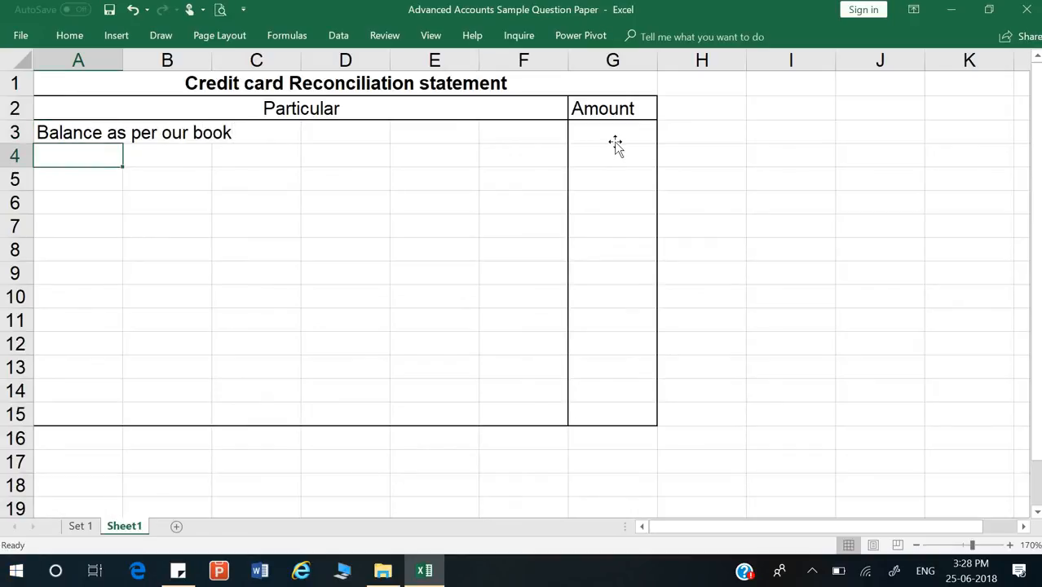
Step: Copy the "To, Balance c/d" amount of 18,431.87 from cell D140 on Set 1 into cell G3 on Sheet1
left_click(613, 140)
left_click(91, 527)
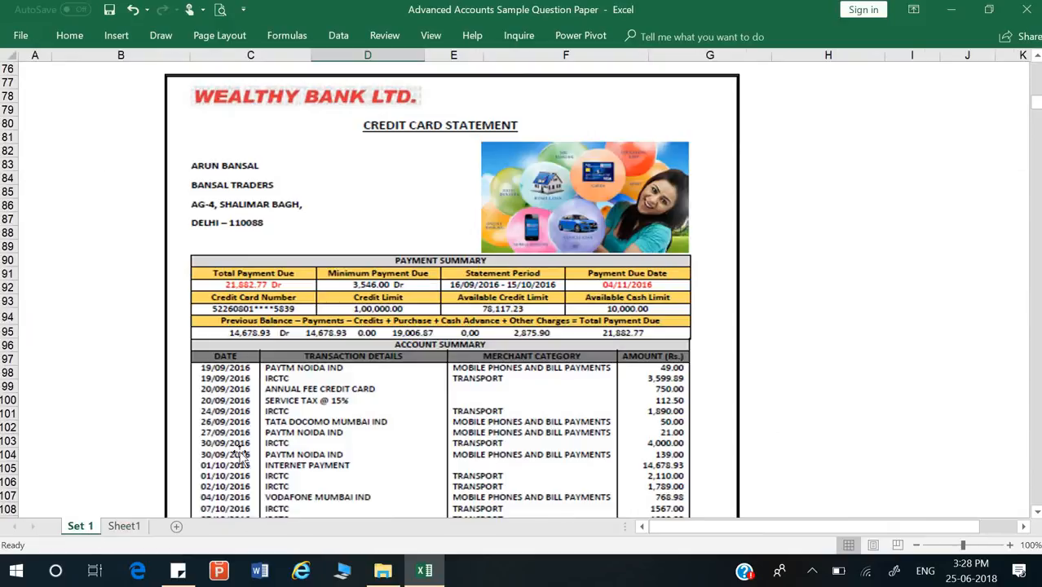
scroll(396, 379, "down", 13)
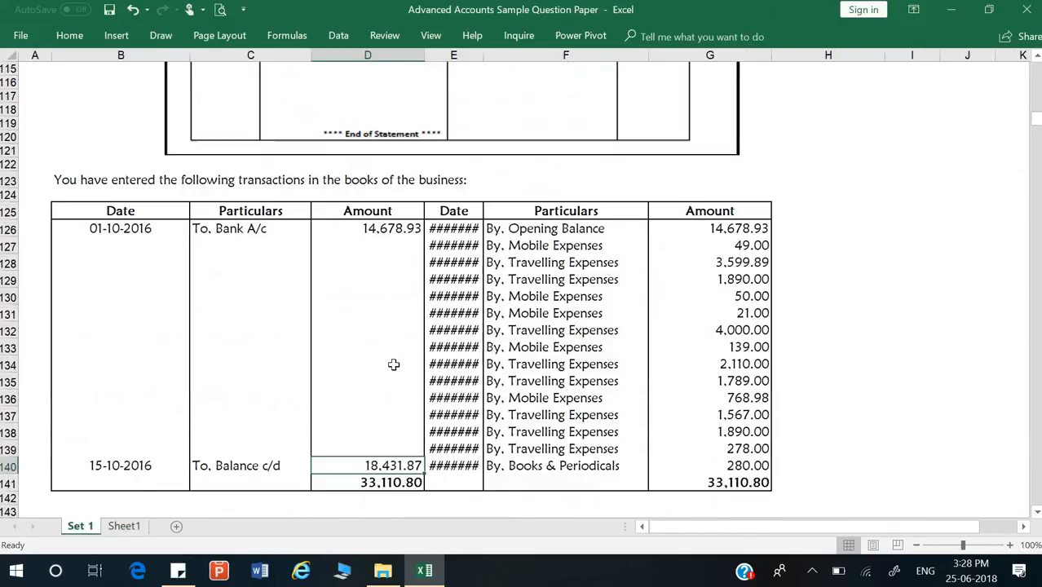
scroll(394, 364, "down", 1)
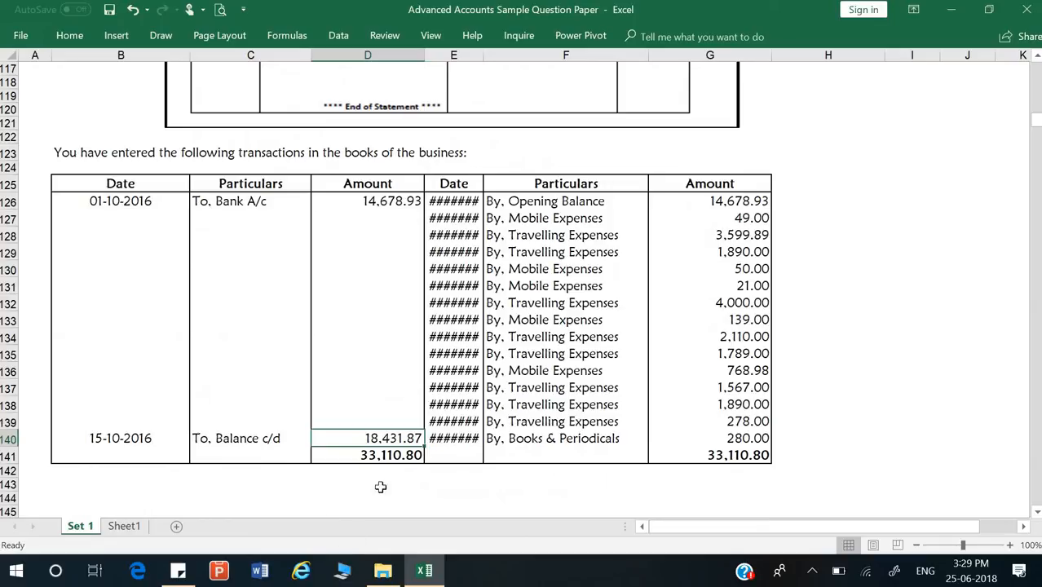
key("ctrl+c")
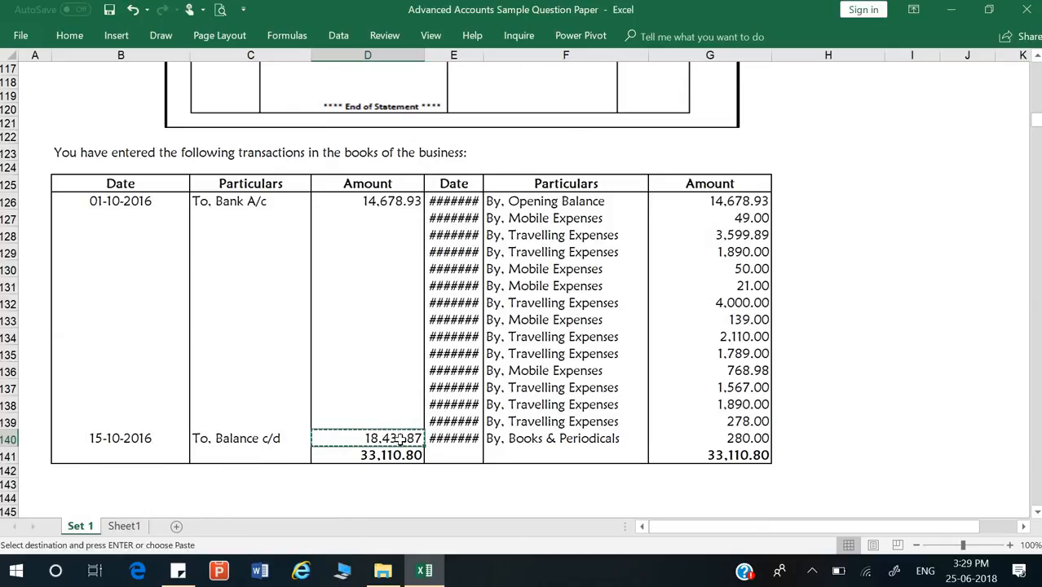
left_click(132, 522)
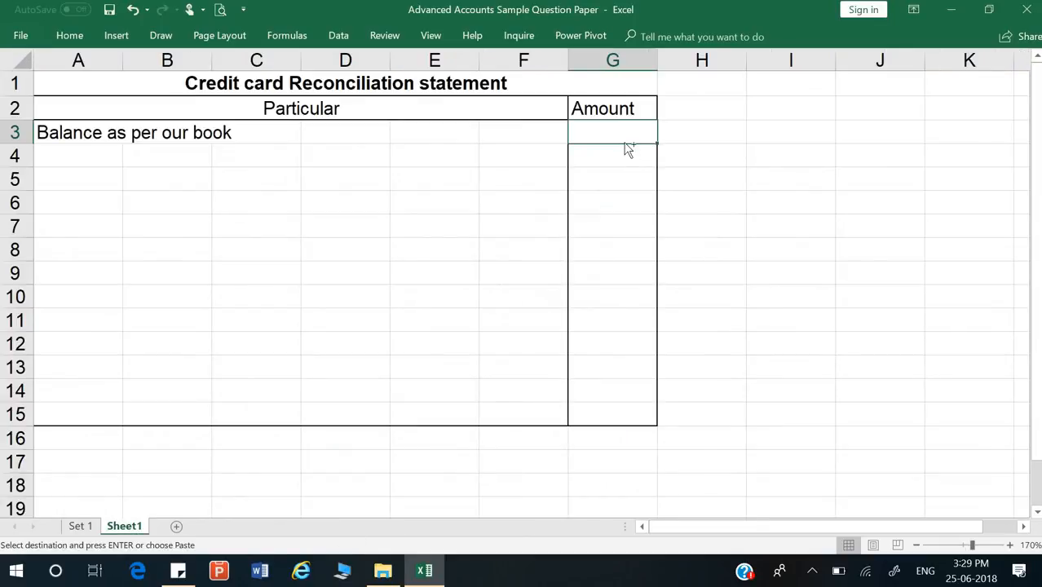
key("ctrl+v")
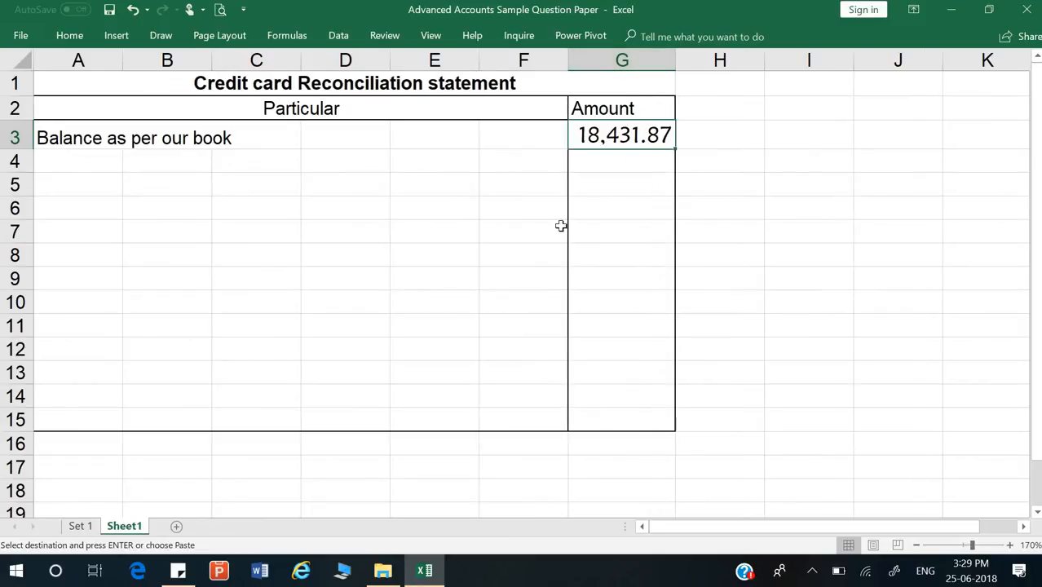
key("Down")
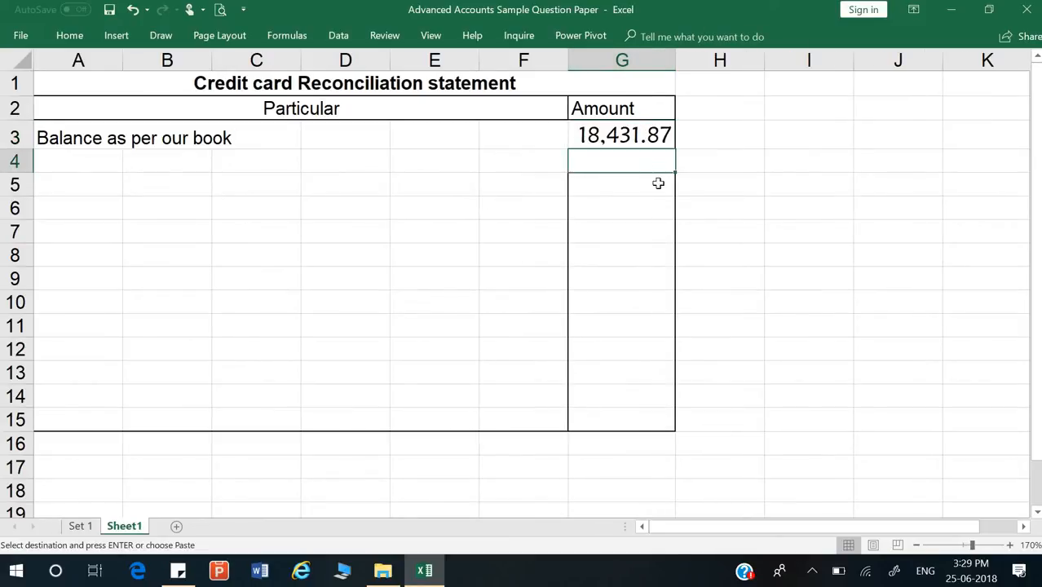
Step: Enter the section labels "Add:" in cell A5 and "Less:" in cell A11
left_click(92, 186)
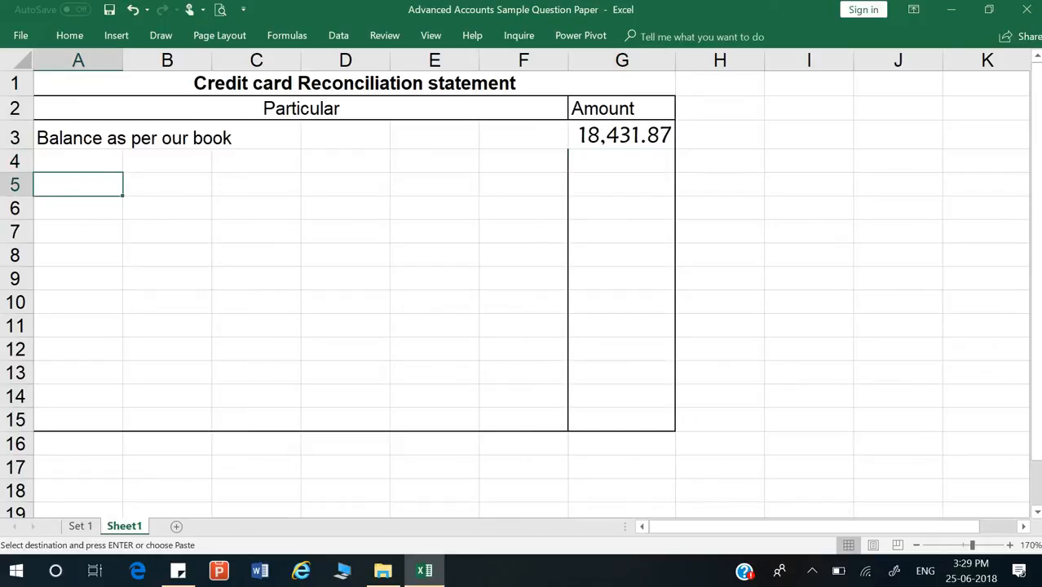
type("Add")
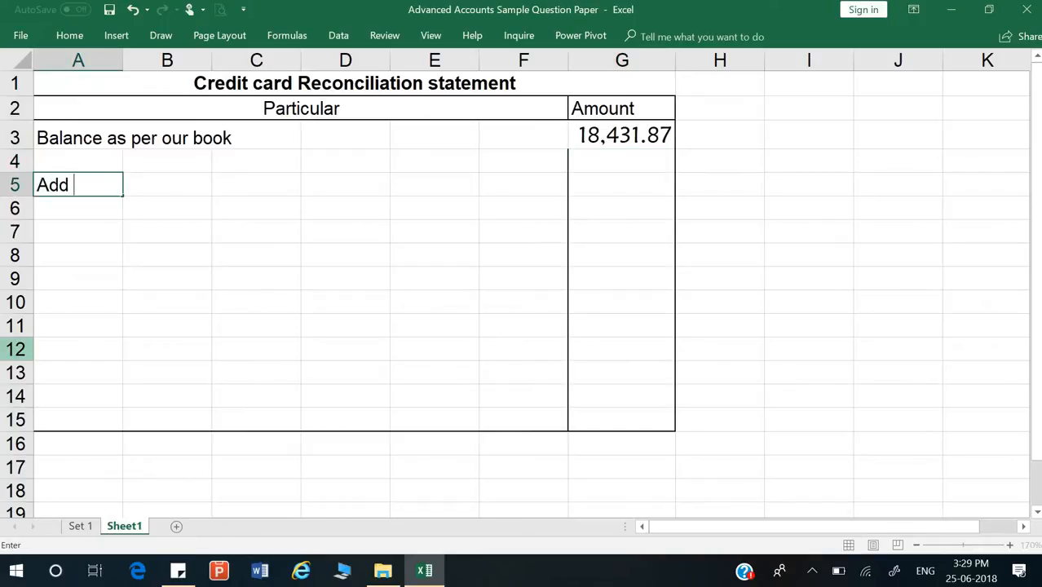
key("Down")
key("Down")
key("Down")
key("Down")
key("Down")
key("Down")
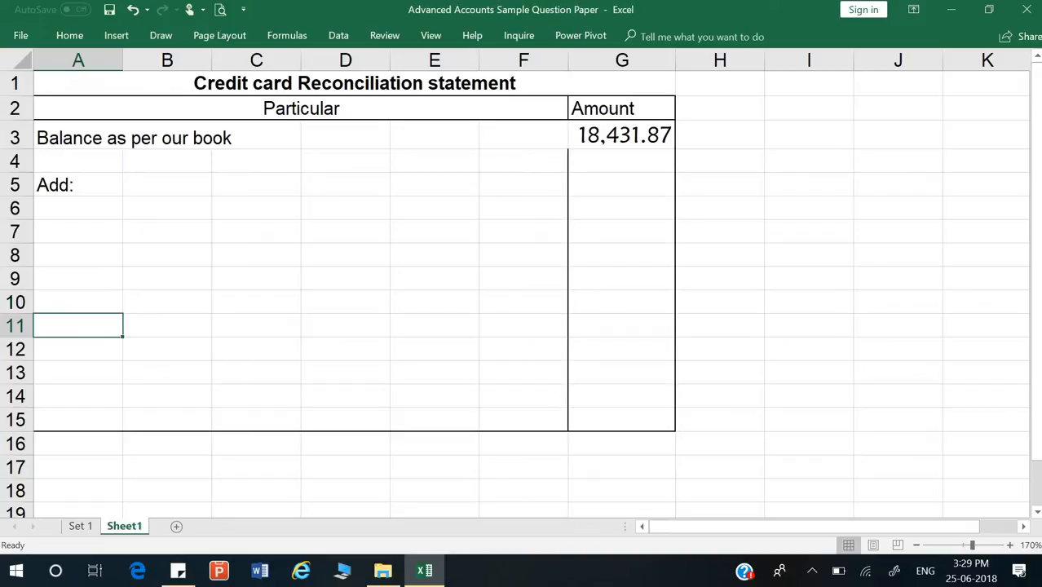
type("Less:")
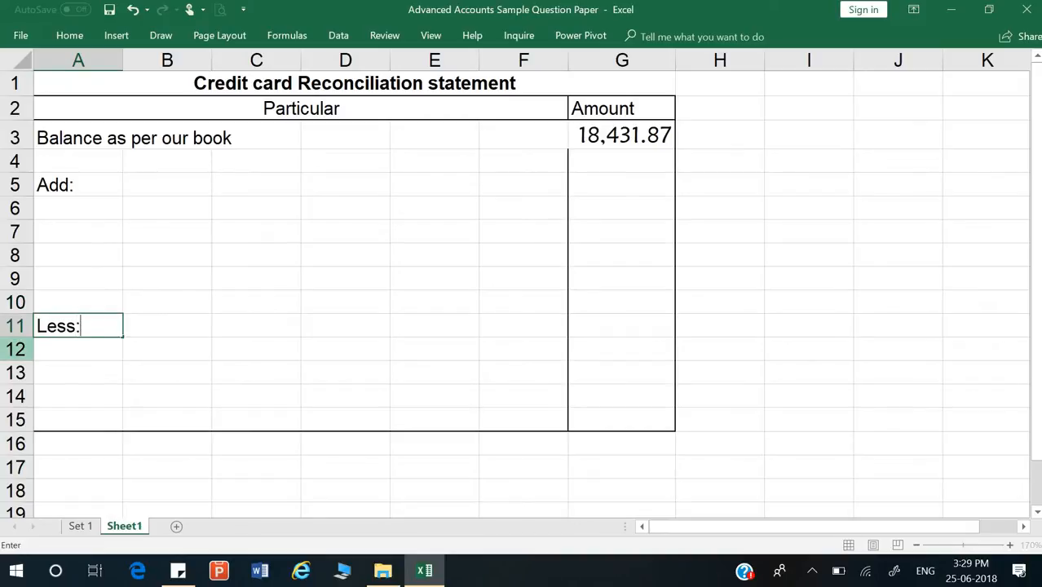
key("Return")
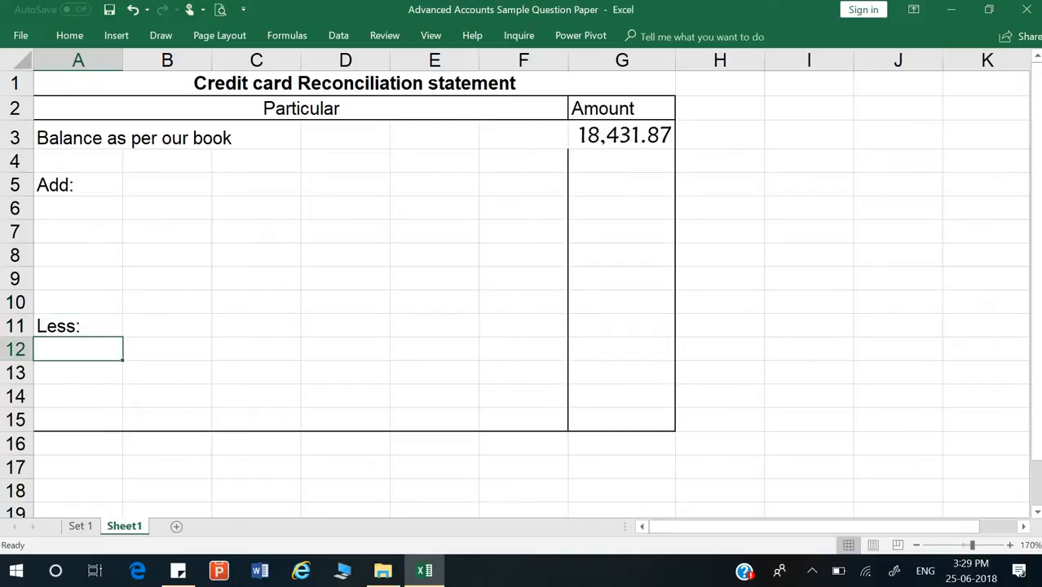
Step: Enter "Balance as per Wealthy bank" as the closing particular in cell A15
left_click(61, 428)
type("B")
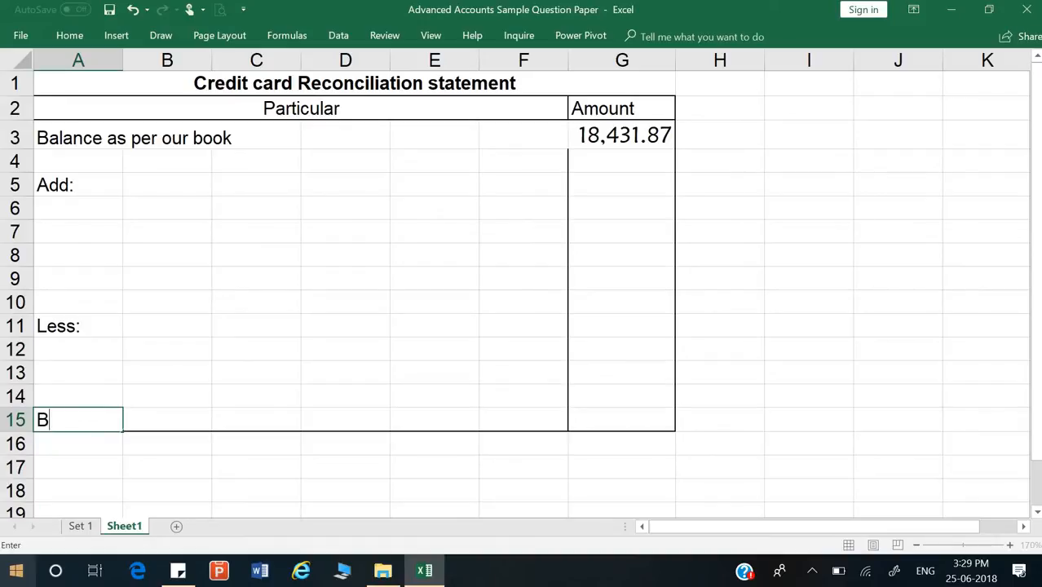
type("alance as per ")
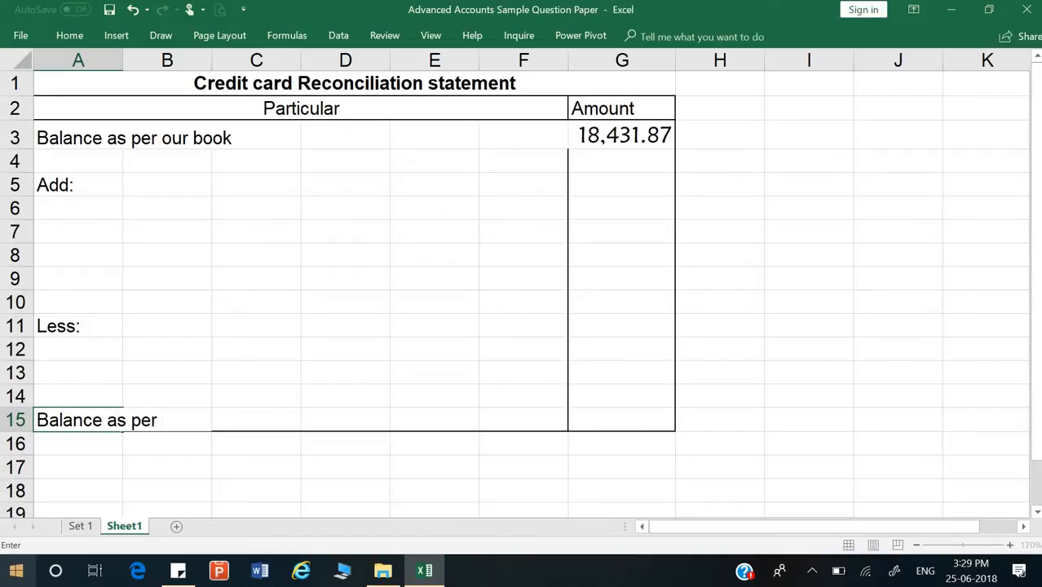
type("Debt")
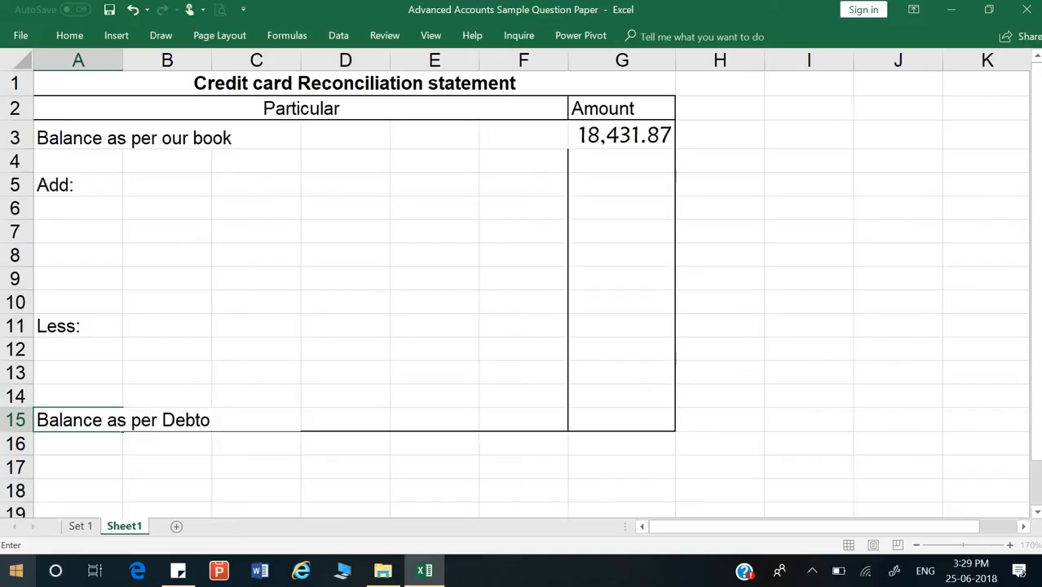
key("BackSpace")
key("BackSpace")
key("BackSpace")
key("BackSpace")
key("BackSpace")
type("W")
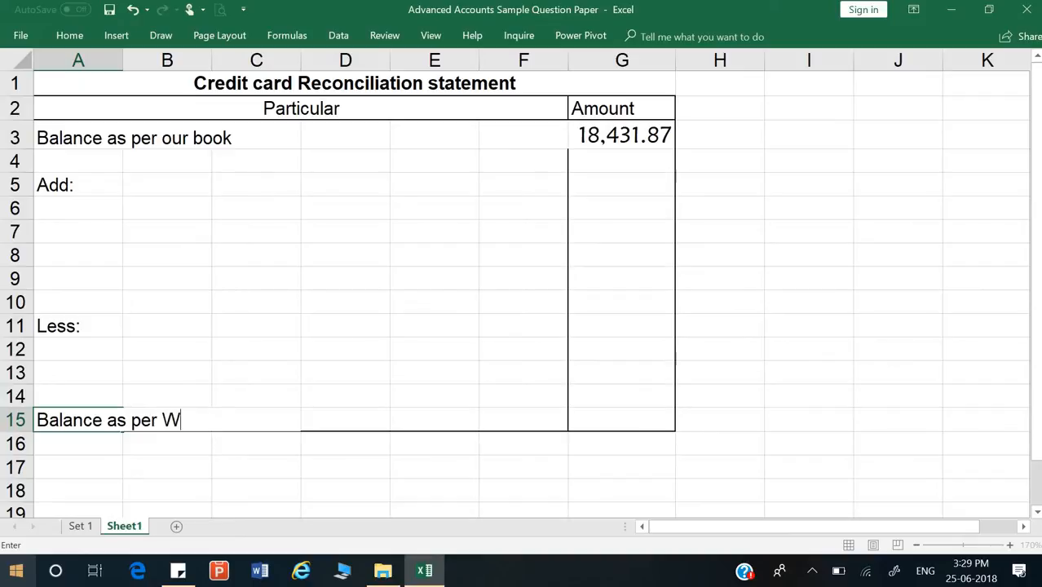
type("ealthy")
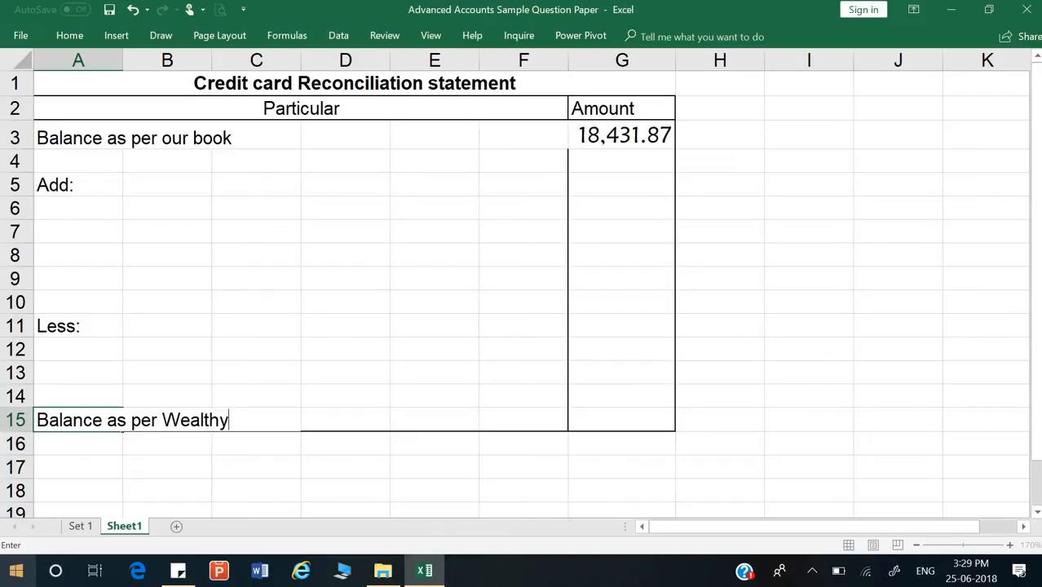
type(" bank")
key("Return")
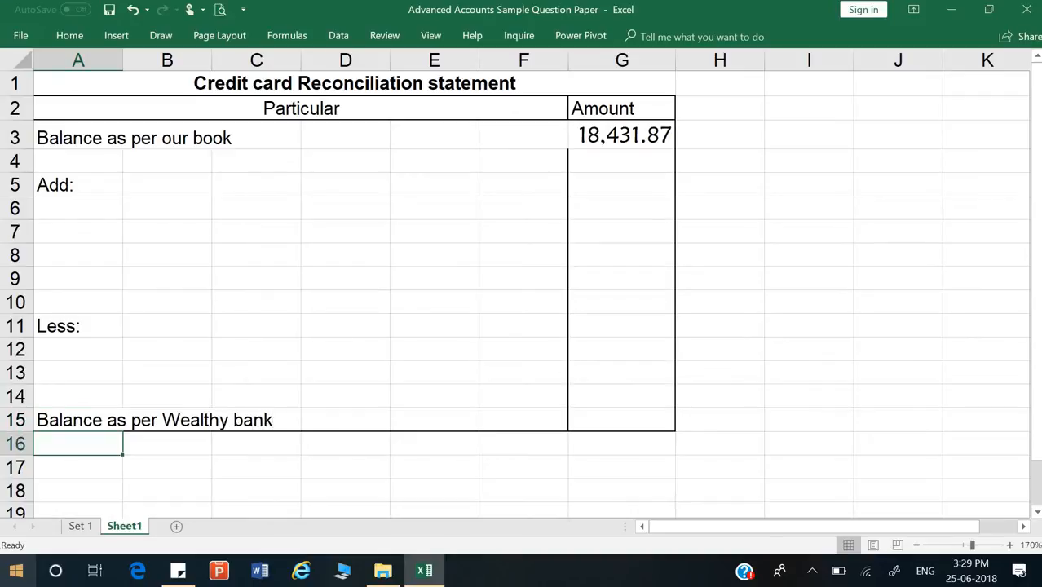
Step: Enter the Total Payment Due of 21882.77 from the bank statement on Set 1 into cell G15 on Sheet1
left_click(650, 422)
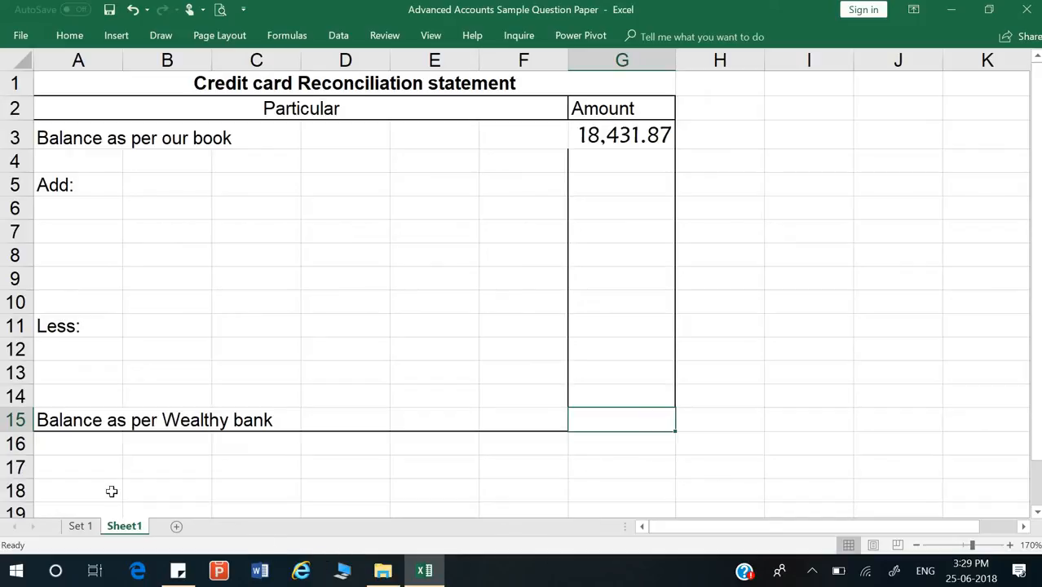
left_click(80, 526)
scroll(456, 232, "up", 6)
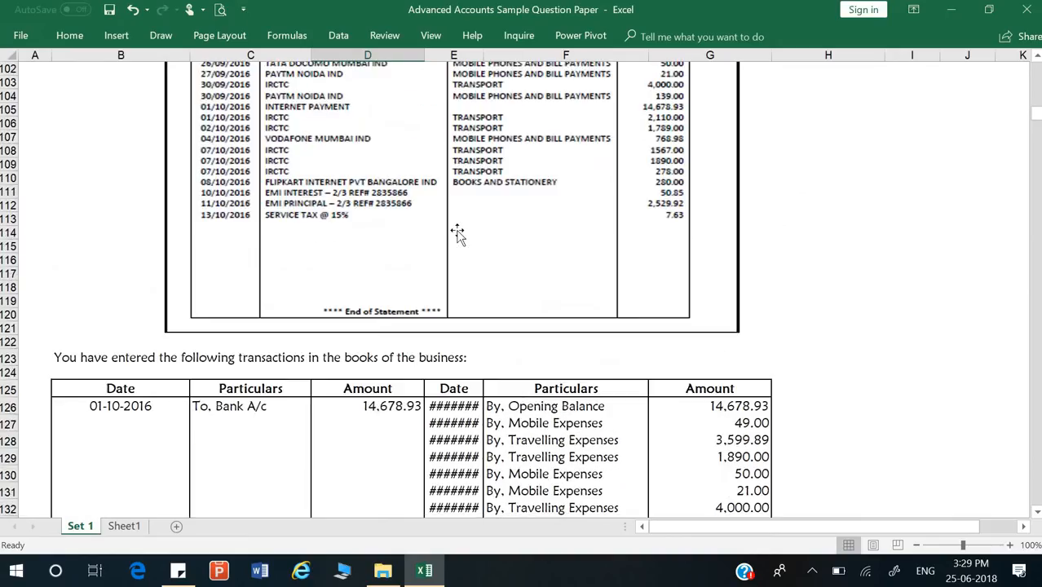
scroll(459, 235, "up", 4)
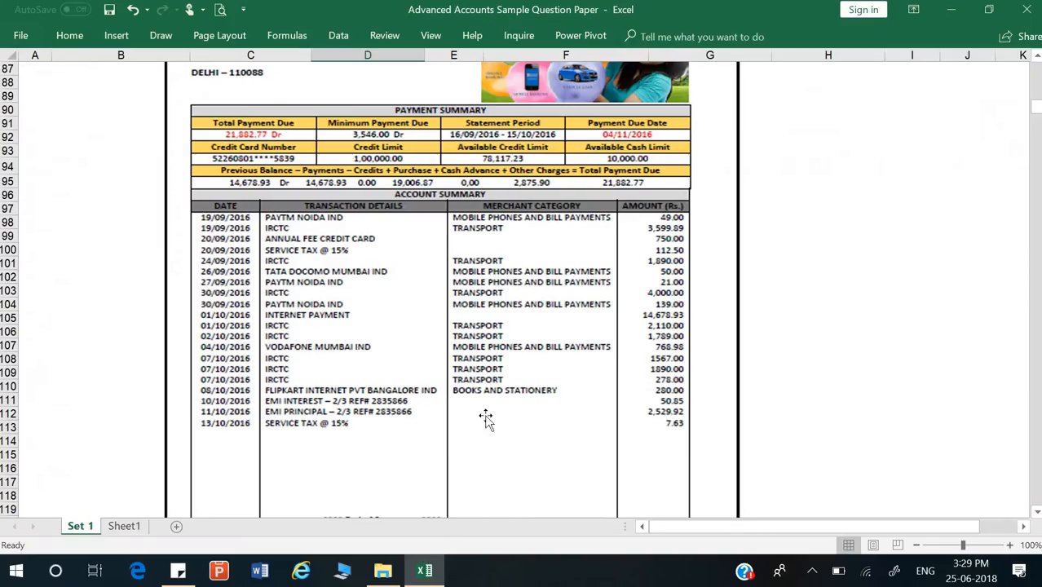
right_click(389, 575)
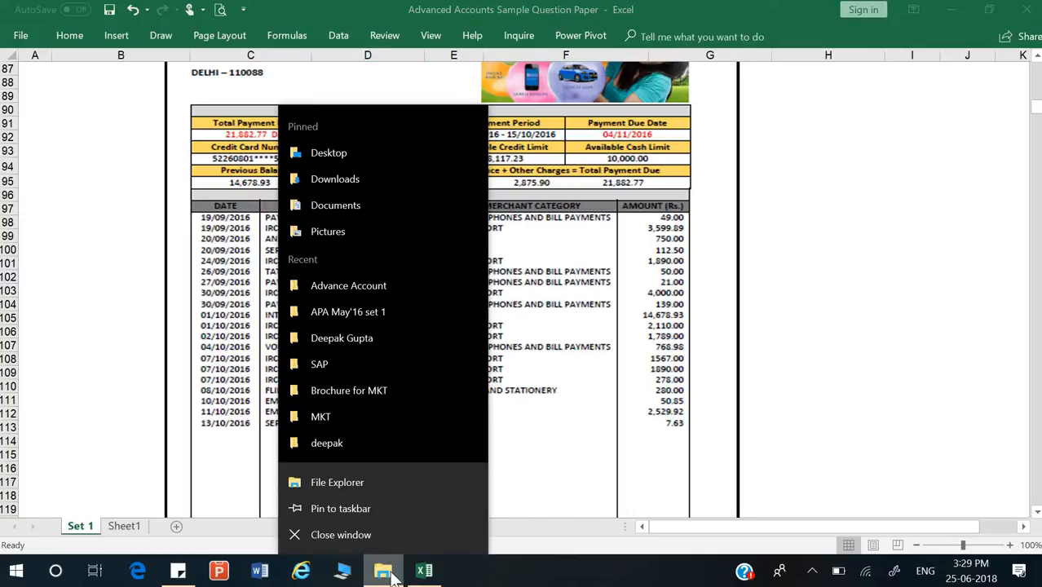
left_click(380, 538)
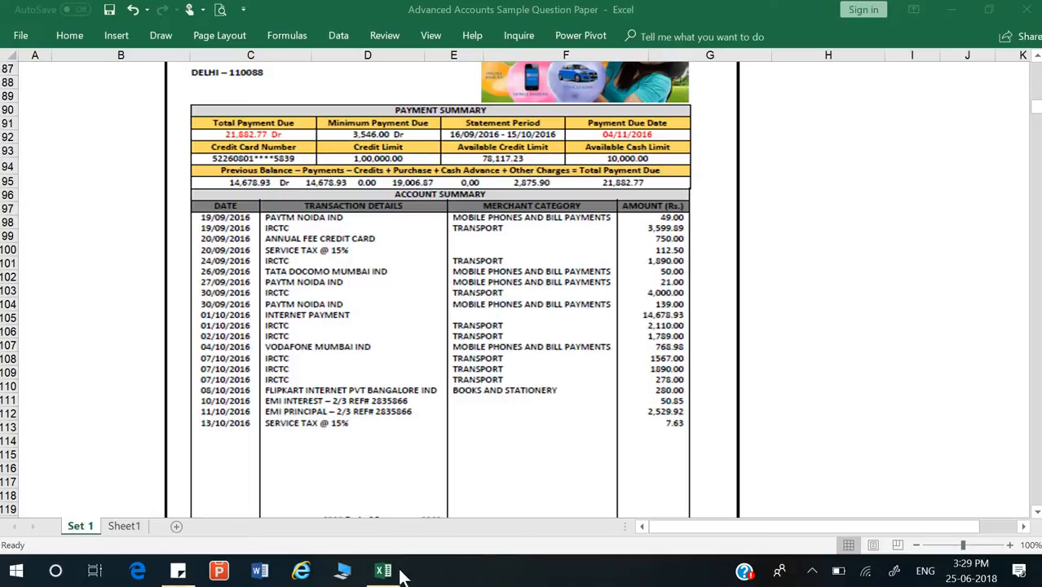
left_click(124, 526)
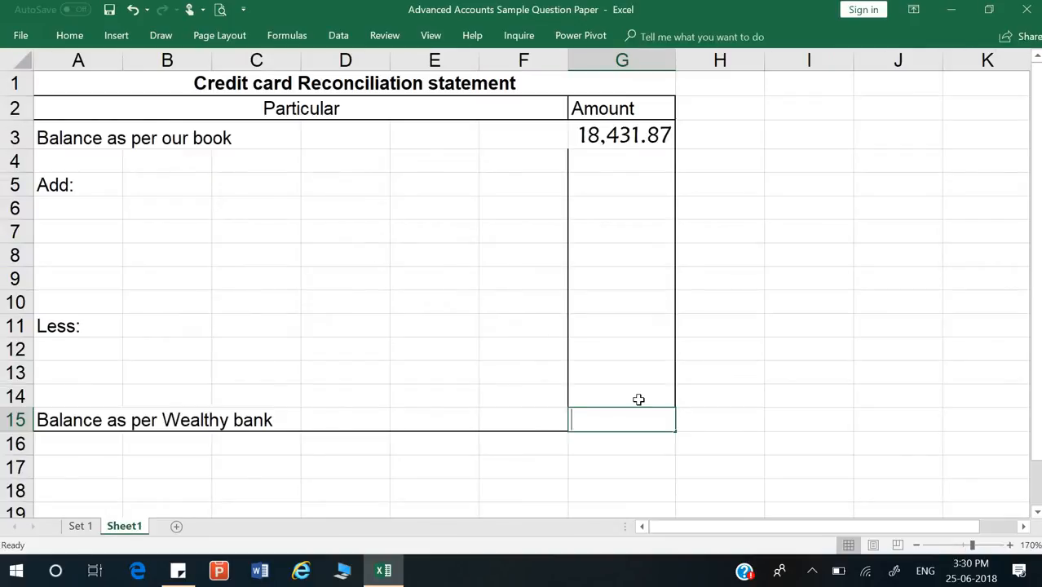
type("21882")
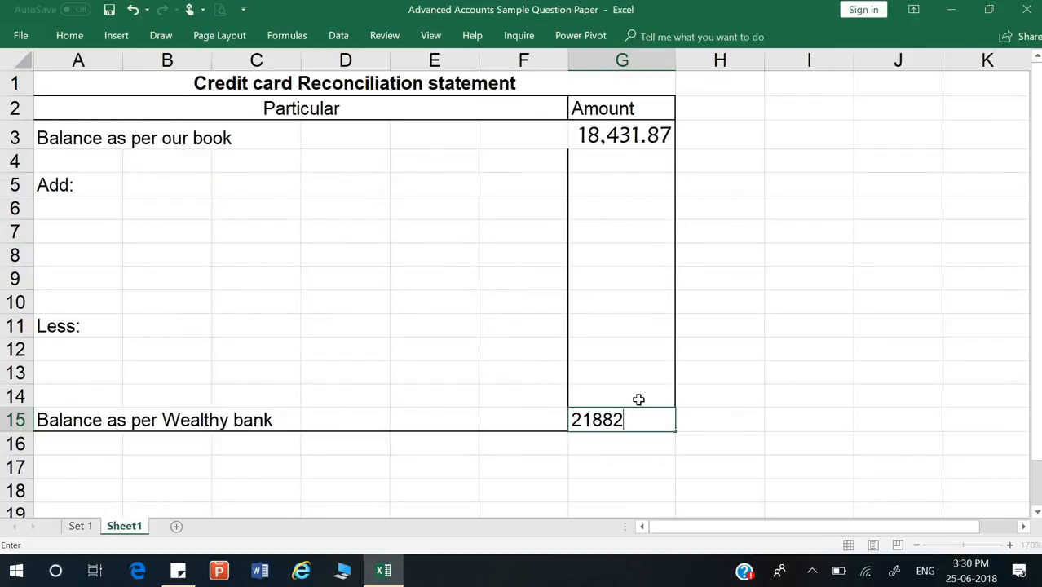
type(".77")
key("Return")
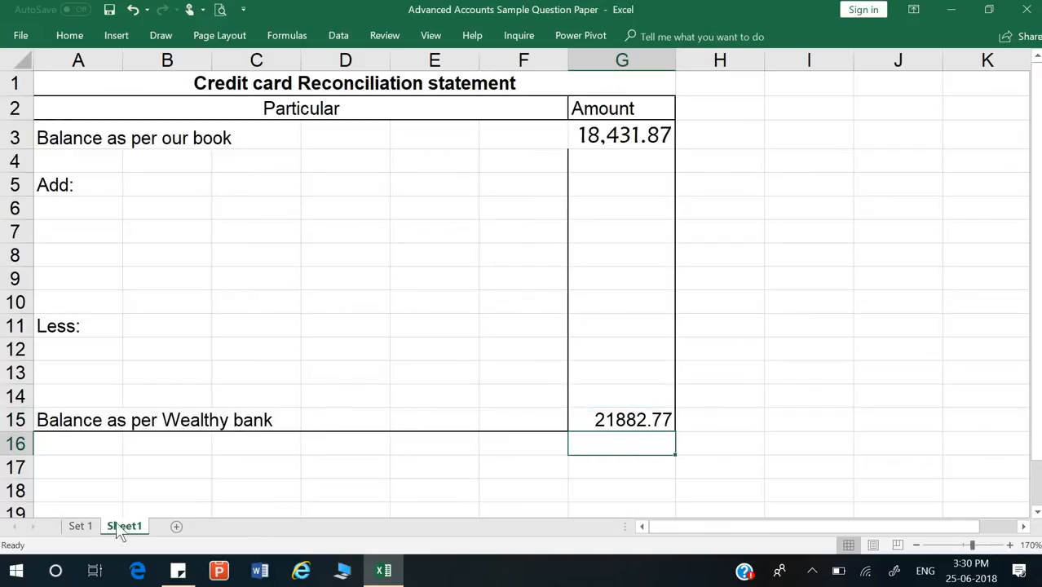
Step: Split the Set 1 sheet into an upper and a lower pane, removing the vertical split
left_click(90, 527)
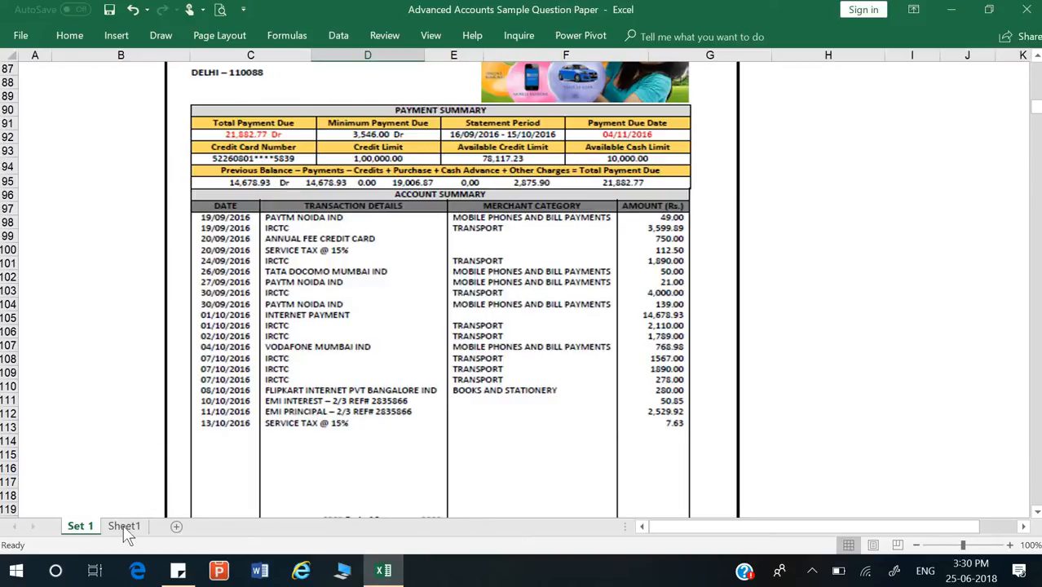
left_click(124, 527)
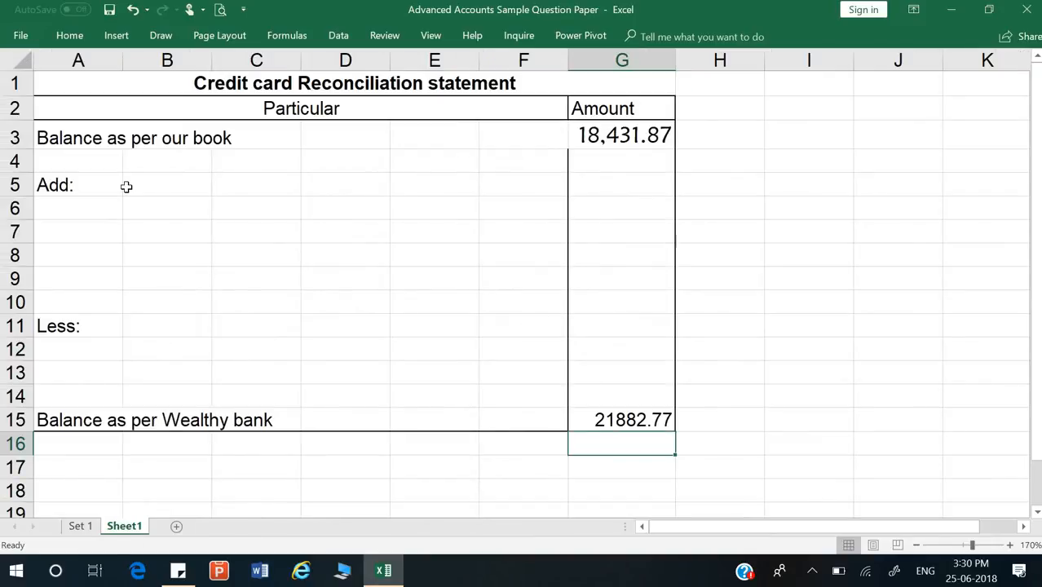
left_click(91, 528)
scroll(494, 282, "down", 1)
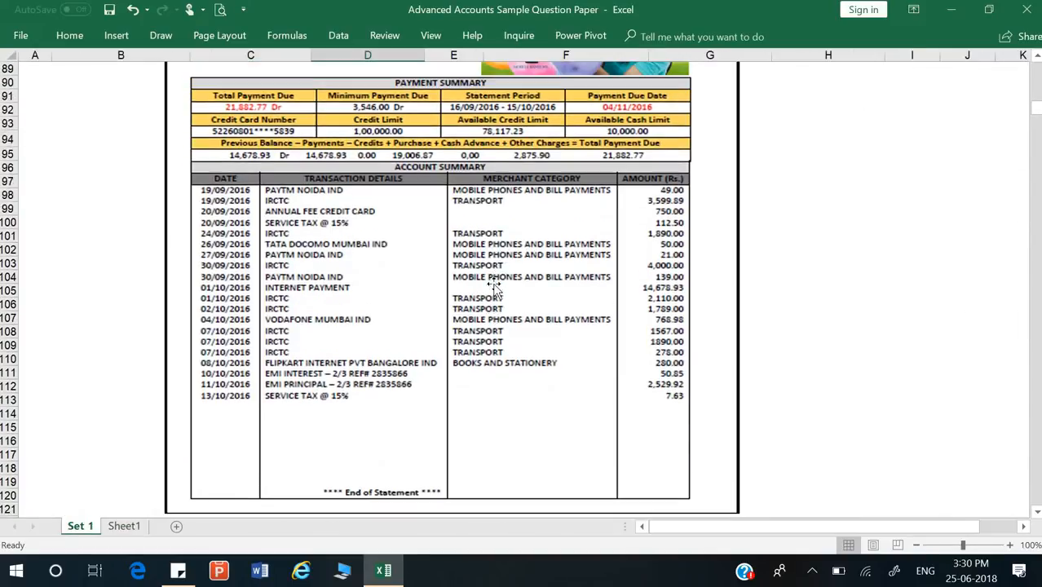
left_click(434, 33)
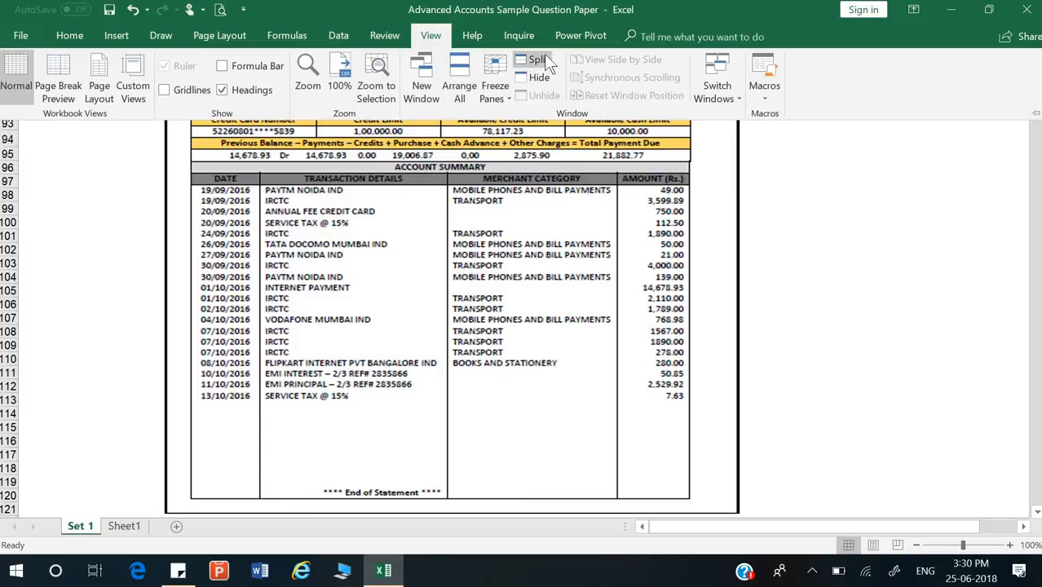
left_click(539, 60)
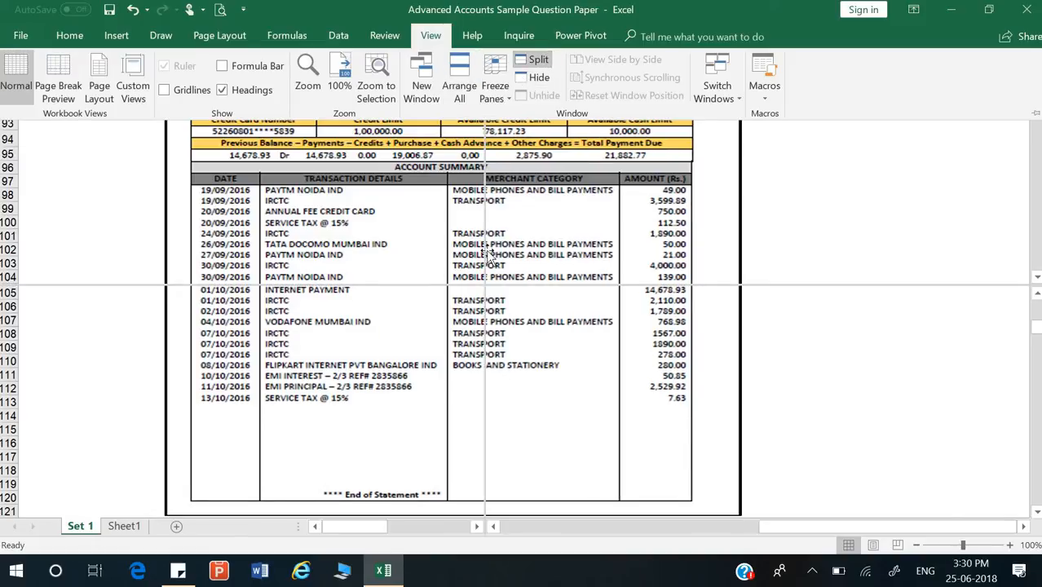
key("ctrl+F1")
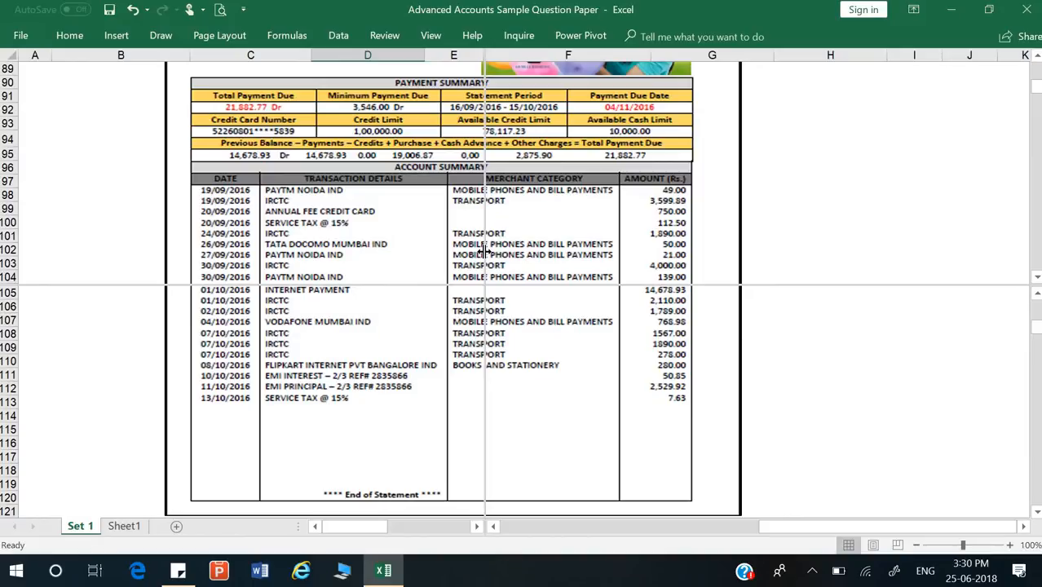
double_click(484, 251)
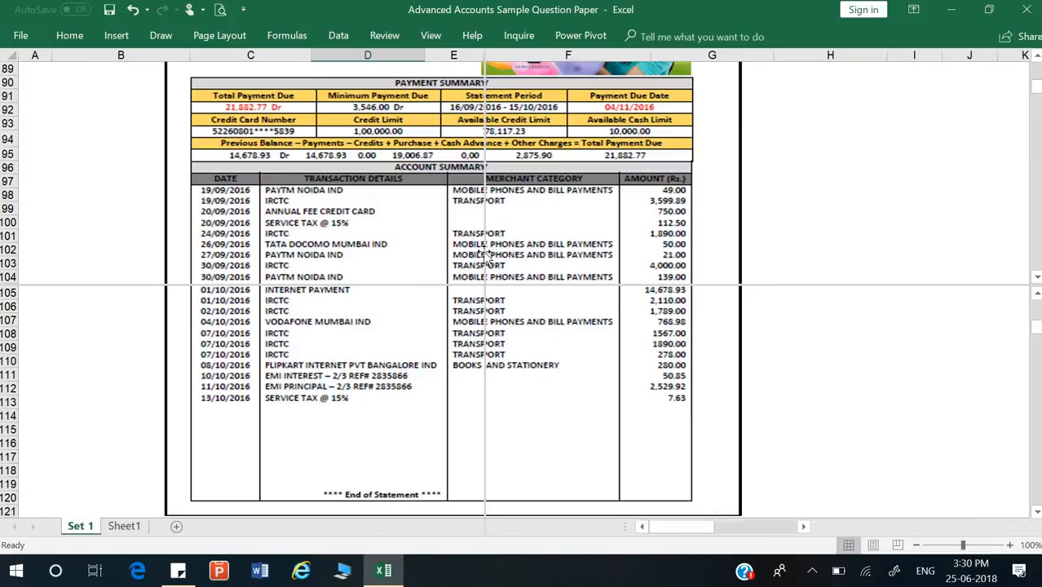
Step: Compare the bank statement's account summary in the upper pane with the book ledger entries in the lower pane on Set 1
left_click(876, 222)
scroll(875, 216, "down", 2)
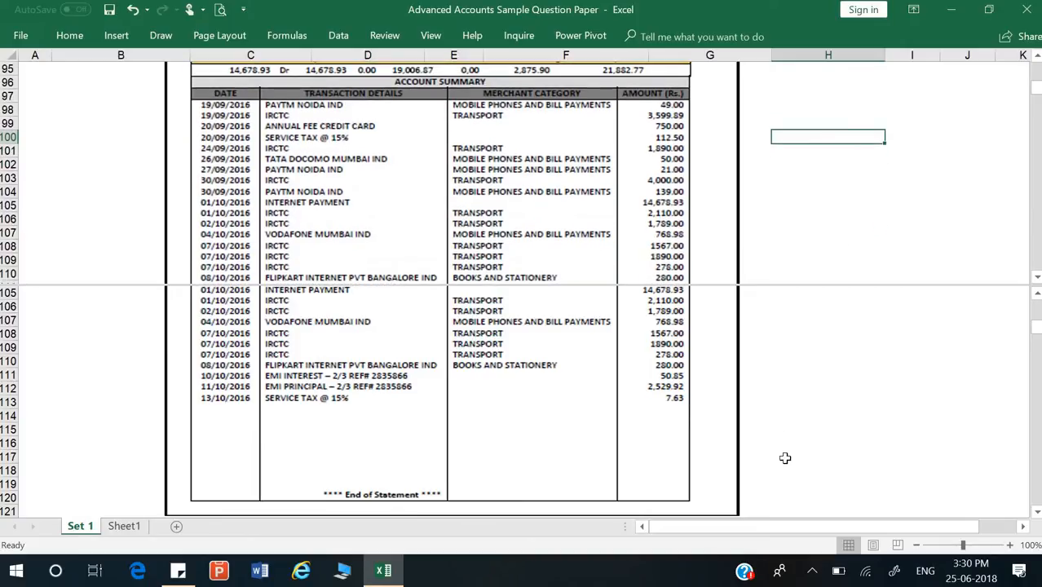
left_click(819, 416)
scroll(818, 406, "down", 2)
scroll(818, 405, "down", 4)
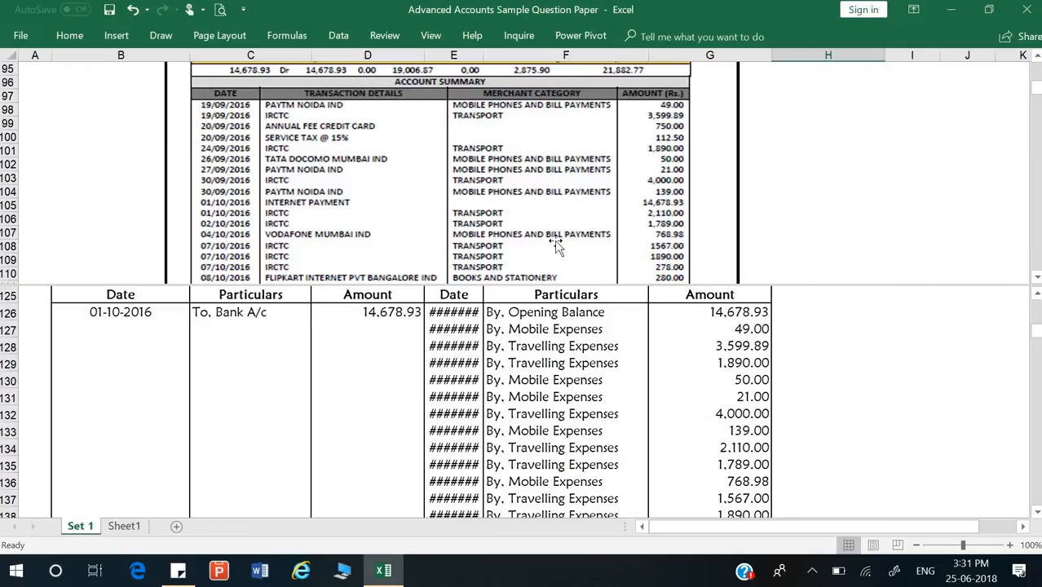
left_click(124, 526)
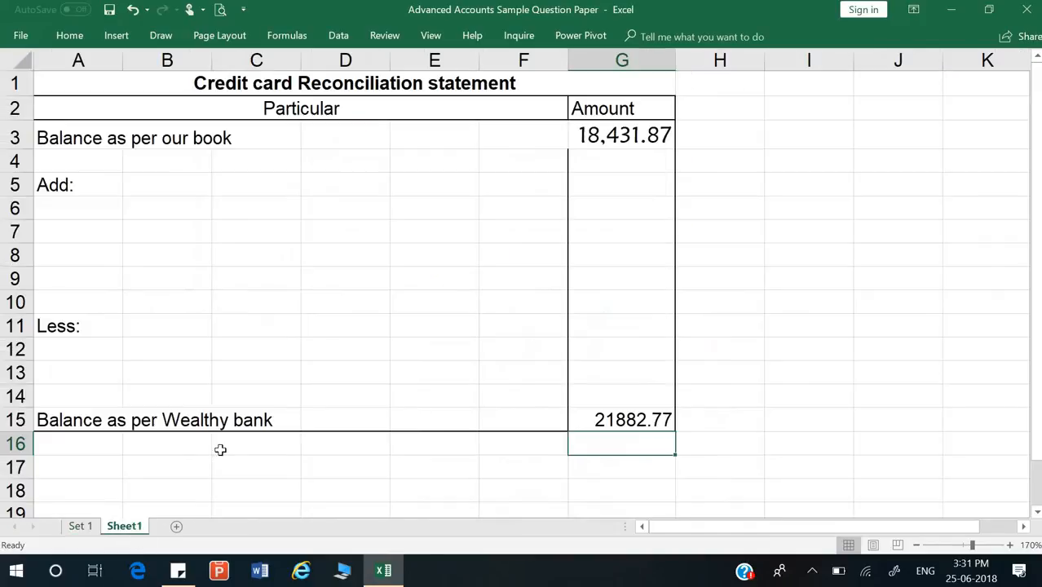
left_click(77, 528)
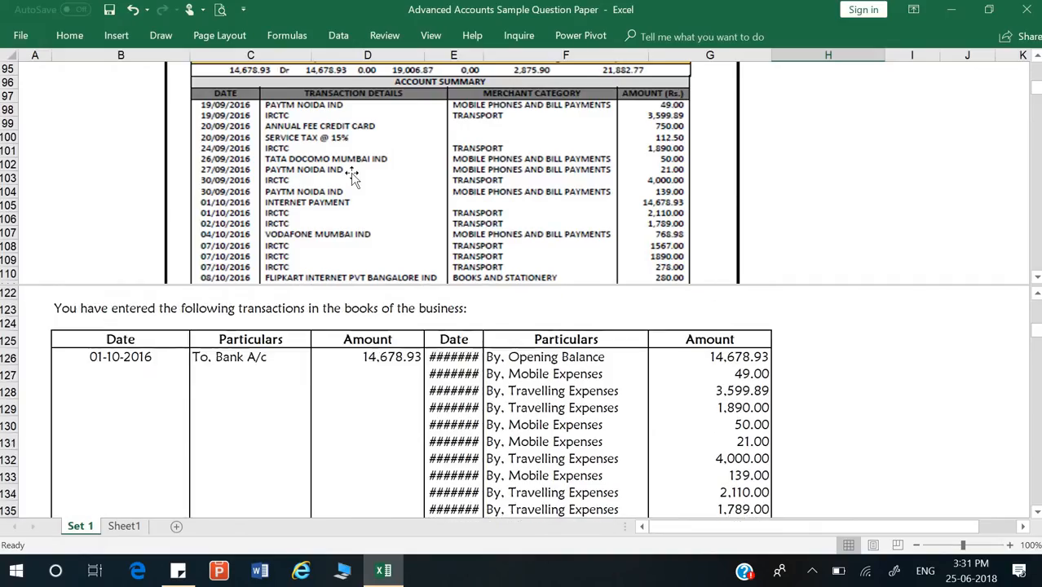
left_click(379, 131)
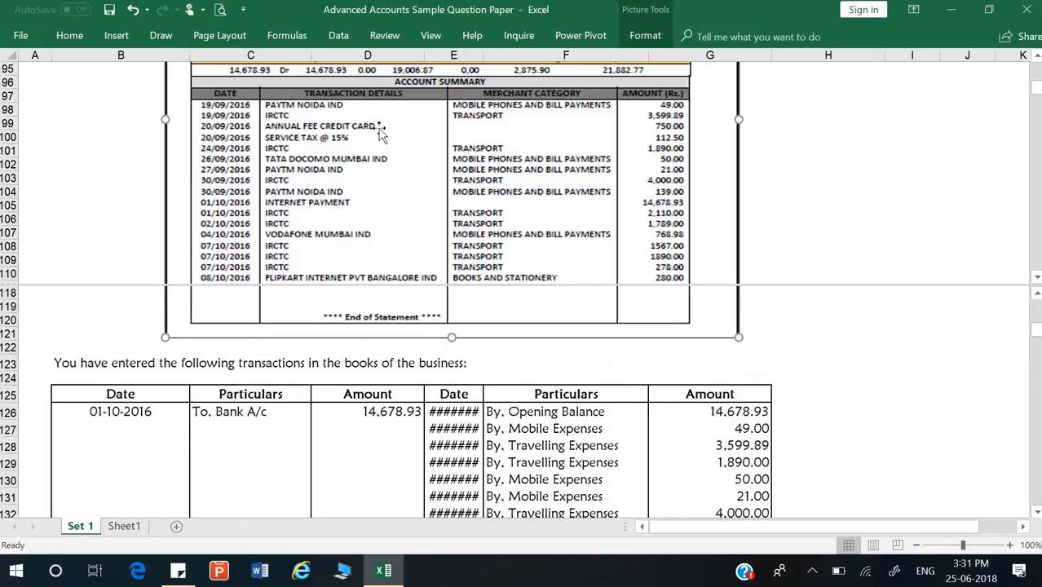
left_click(821, 120)
scroll(819, 120, "up", 2)
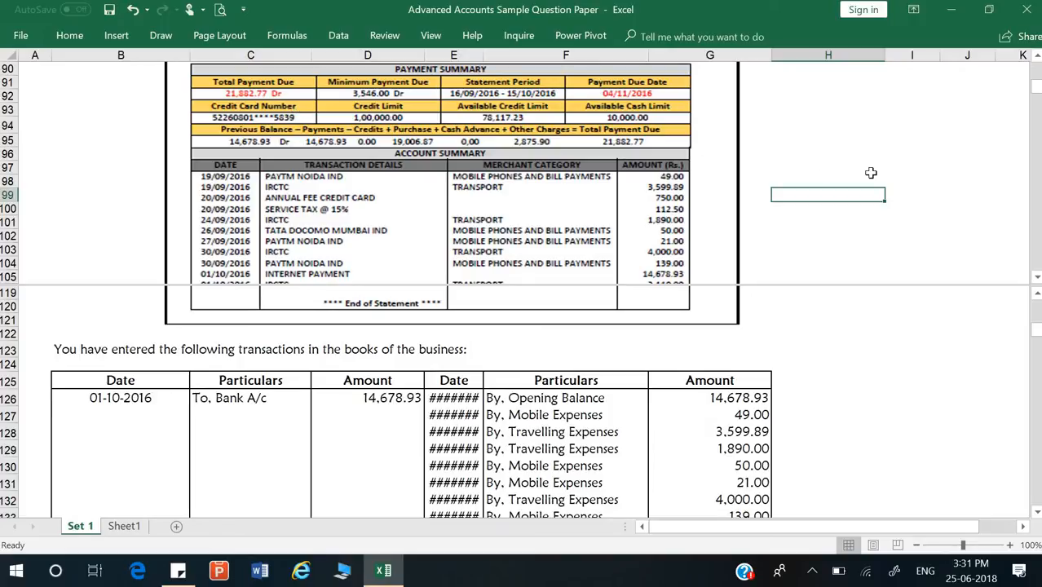
scroll(869, 163, "down", 3)
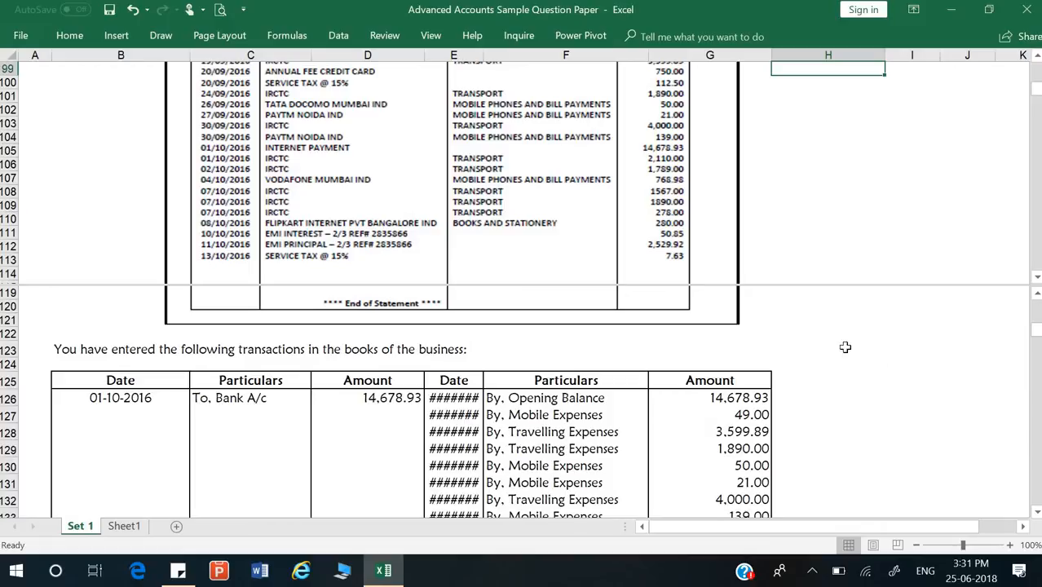
scroll(838, 179, "up", 1)
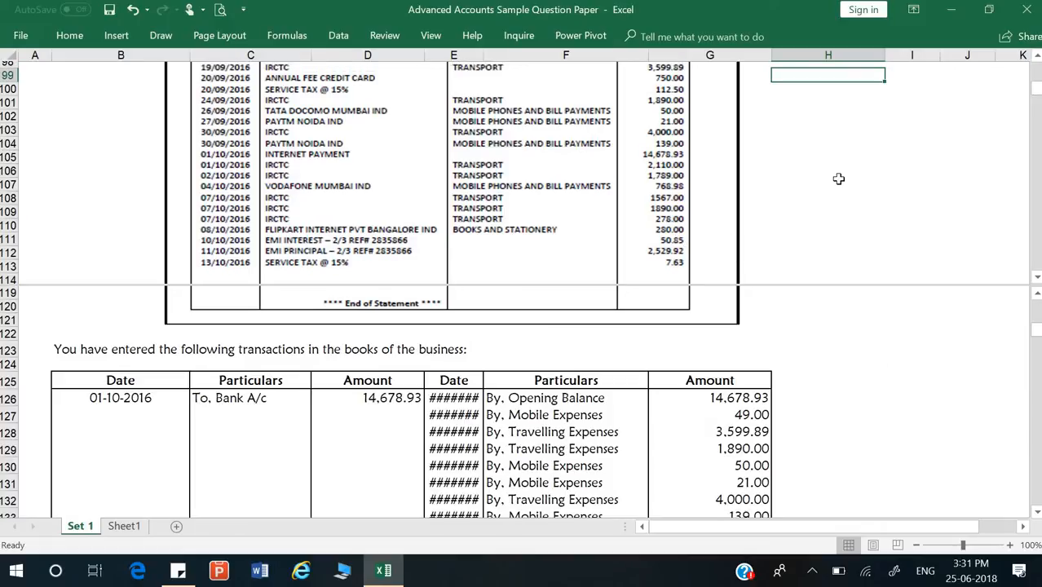
scroll(838, 178, "up", 1)
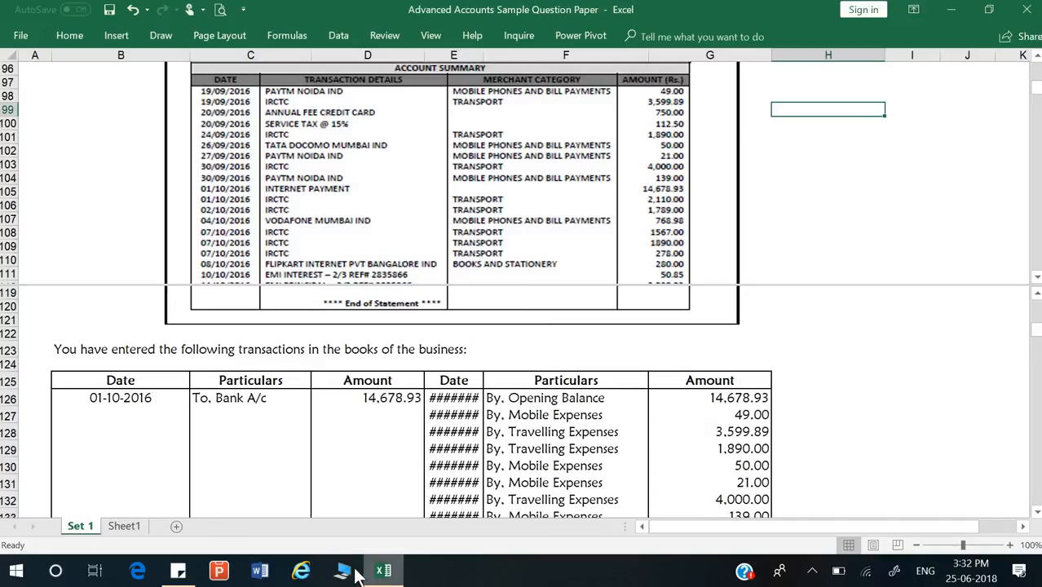
mouse_move(371, 576)
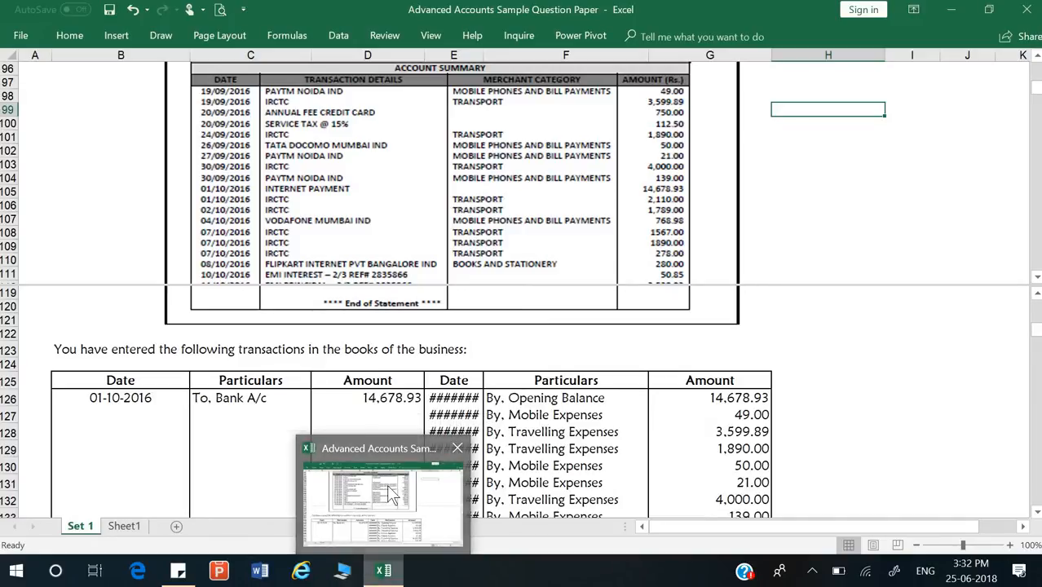
Step: Enter "Cedit card annual charges" in cell A6 under Add: on Sheet1
left_click(124, 526)
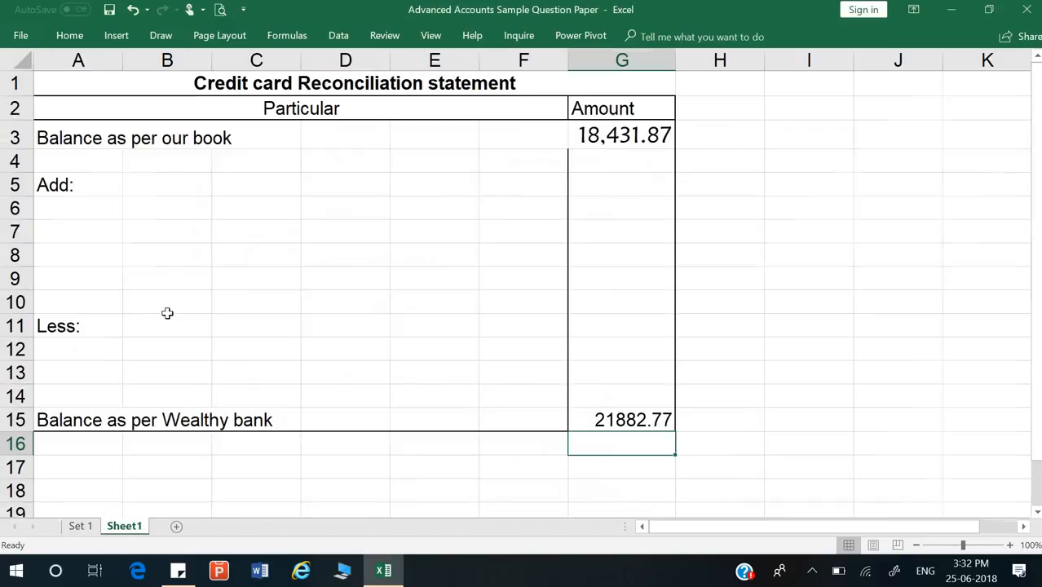
left_click(117, 207)
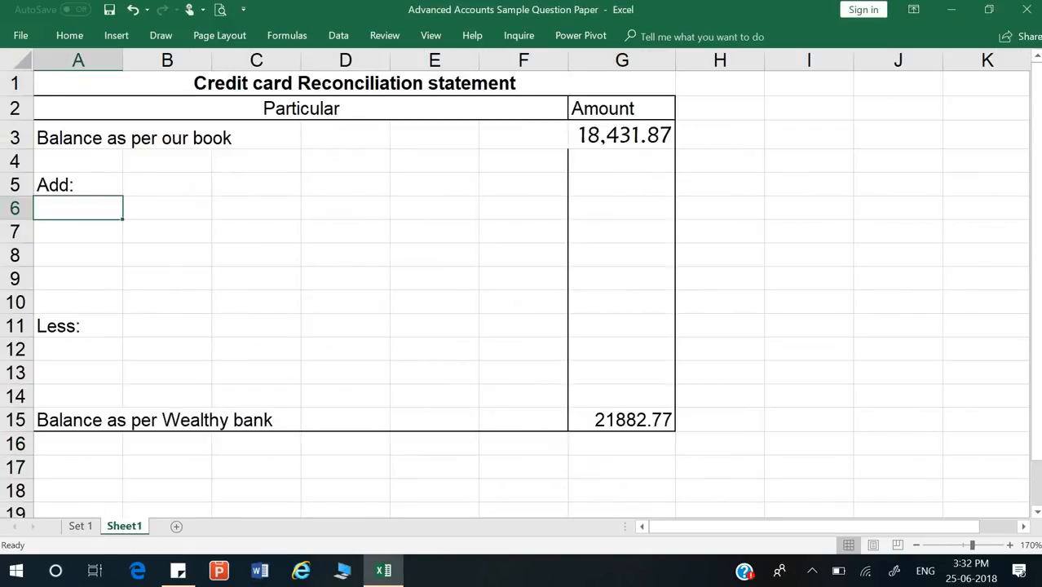
type("Ced")
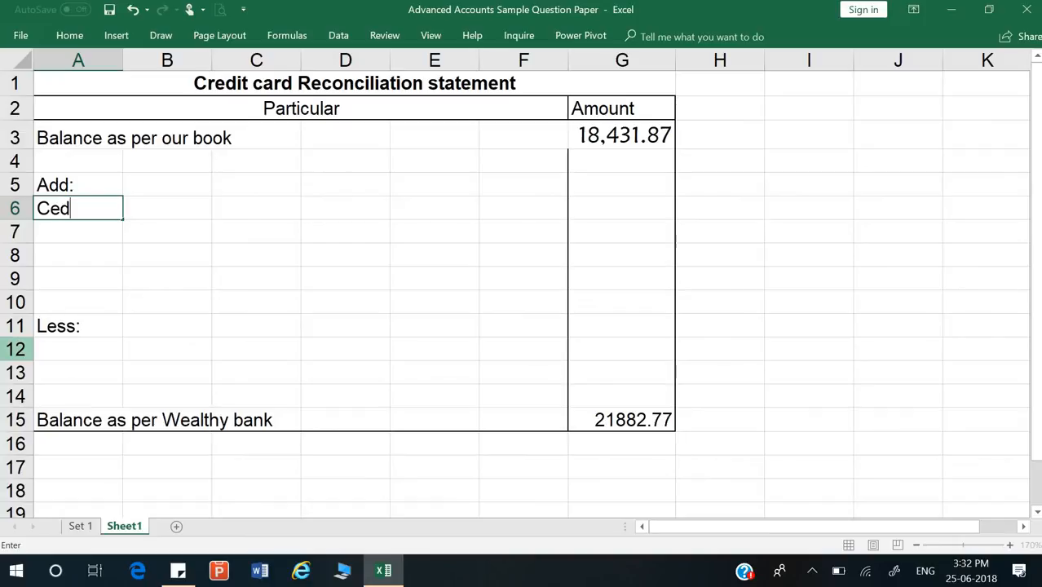
type("it card")
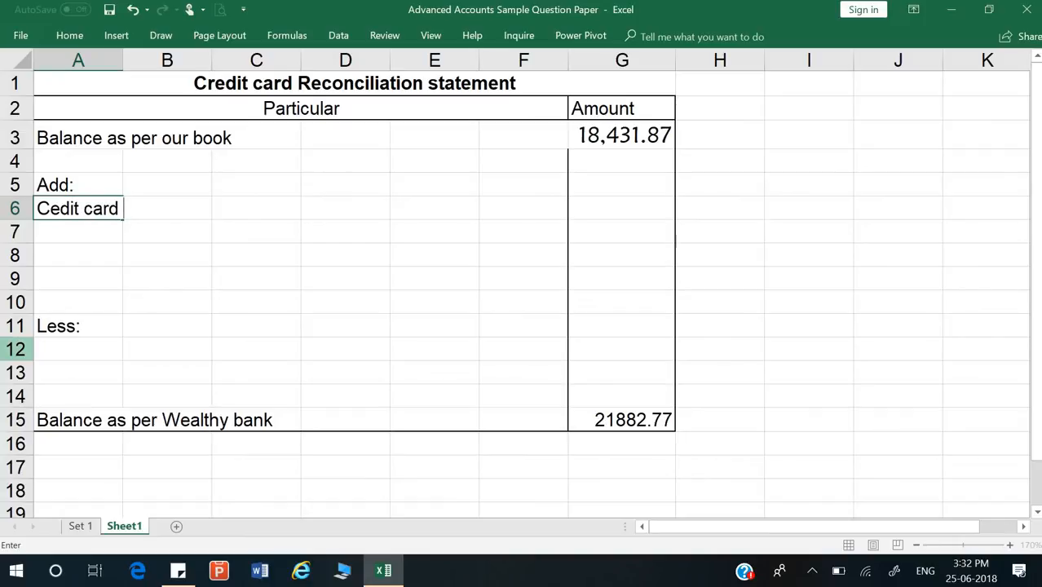
type(" annual ")
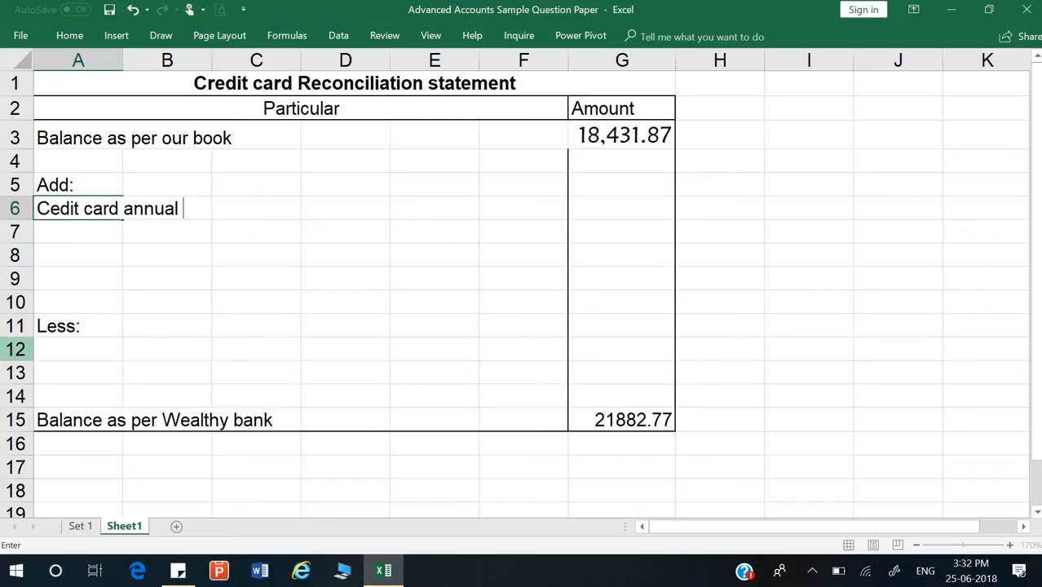
type("charges")
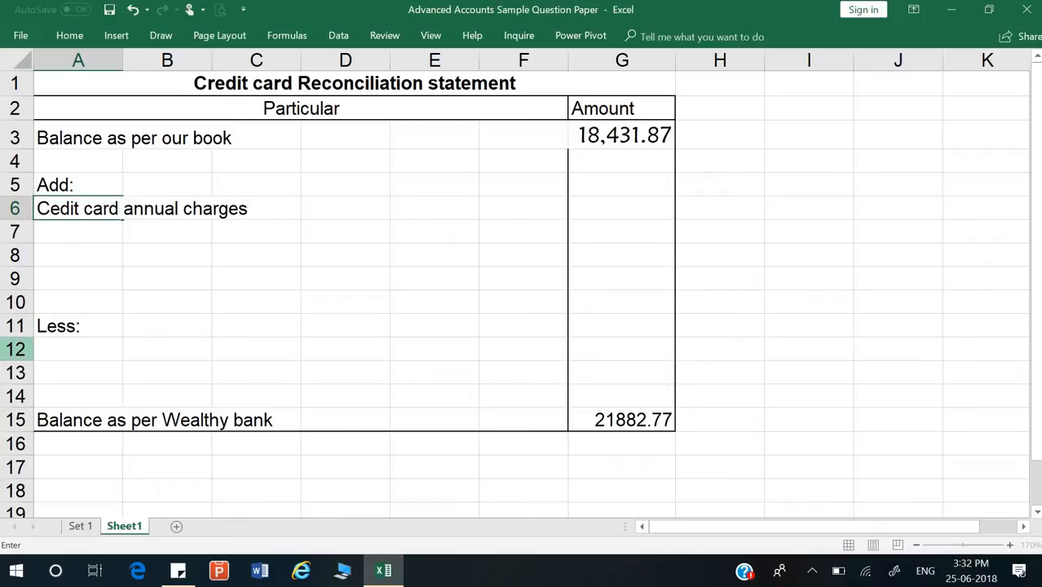
key("Return")
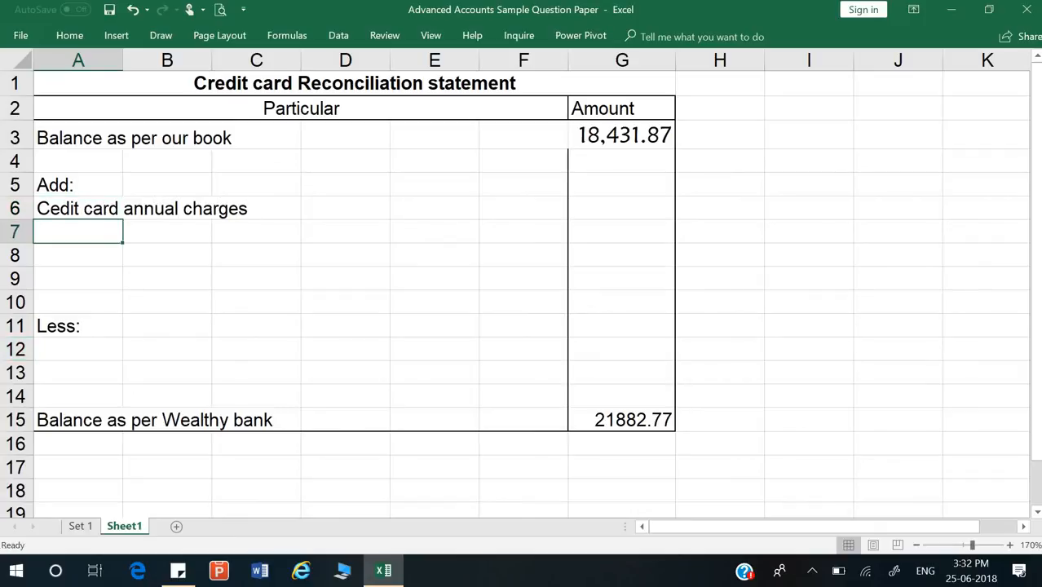
Step: Enter 750 as the amount of the credit card annual charges in cell G6
key("Up")
key("Right")
key("Right")
key("Right")
key("Right")
key("Right")
key("Right")
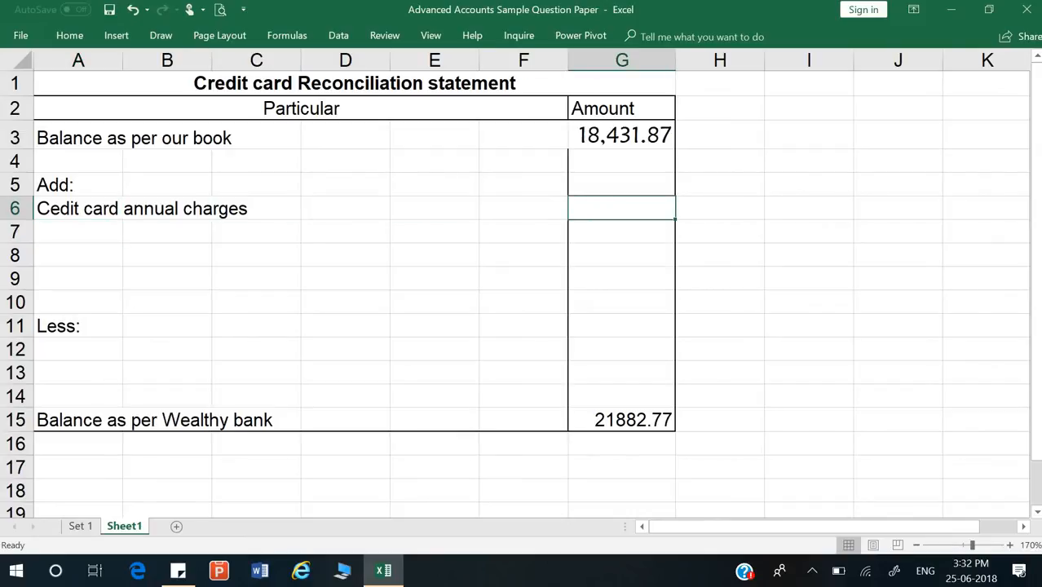
type("750")
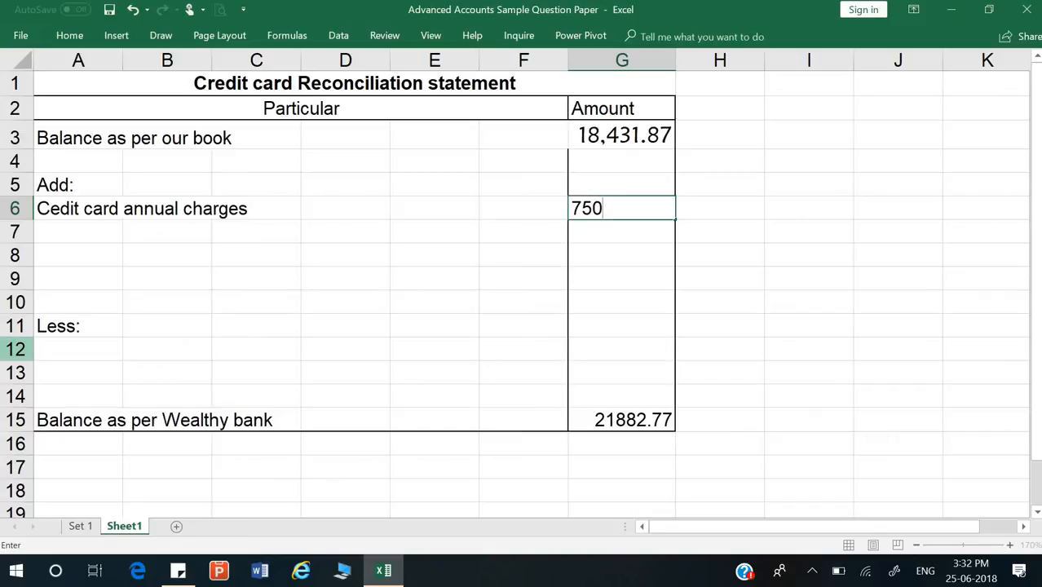
key("Return")
Step: Enter "Service Tax @ 15%" as the second addition in cell A7, checking the wording against the bank statement on Set 1
key("Left")
key("Left")
key("Left")
key("Left")
key("Left")
key("Left")
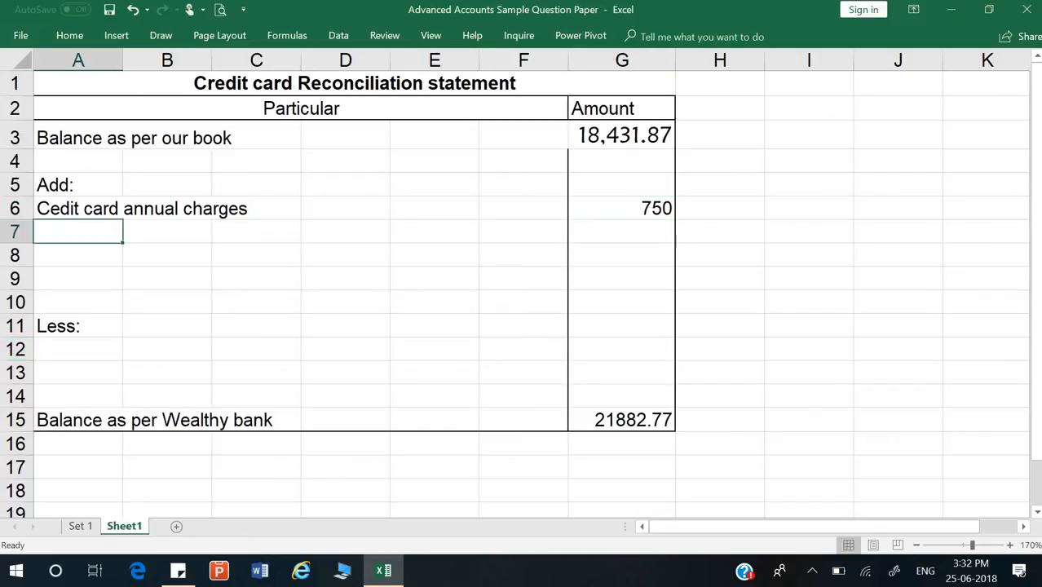
type("Serv")
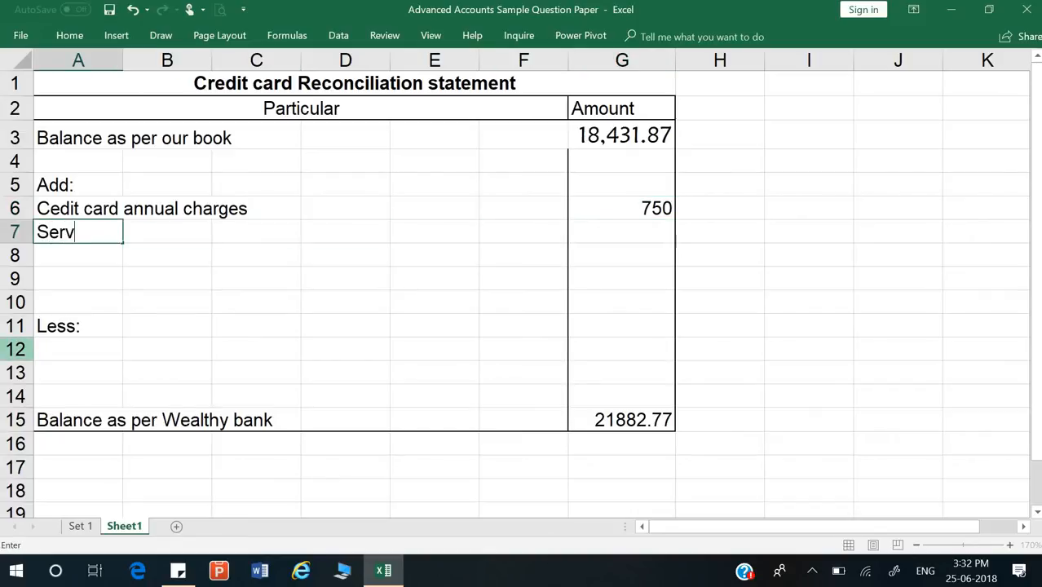
type("ice")
key("alt+Tab")
key("alt+Tab")
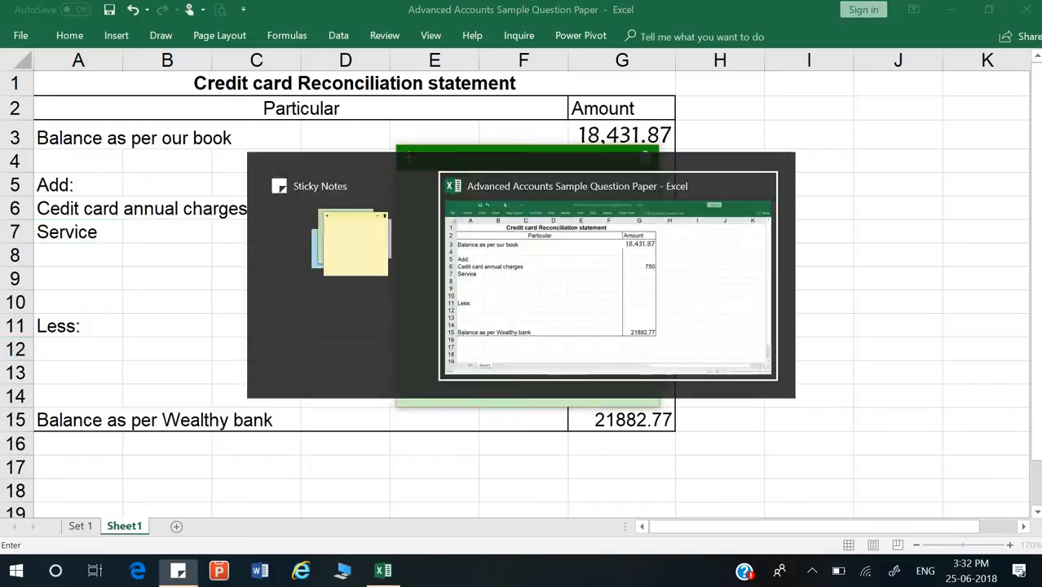
left_click(80, 526)
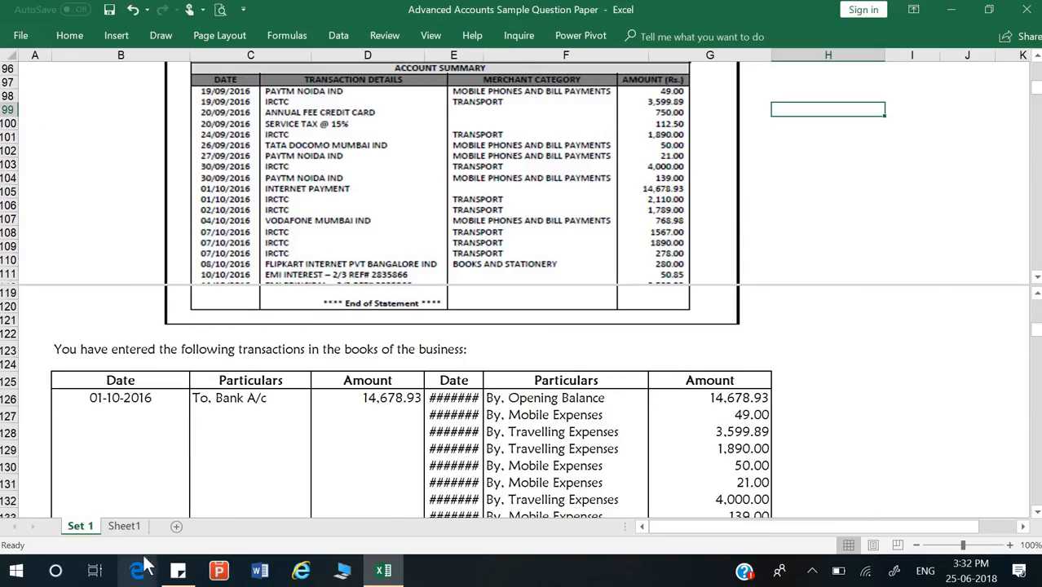
left_click(126, 526)
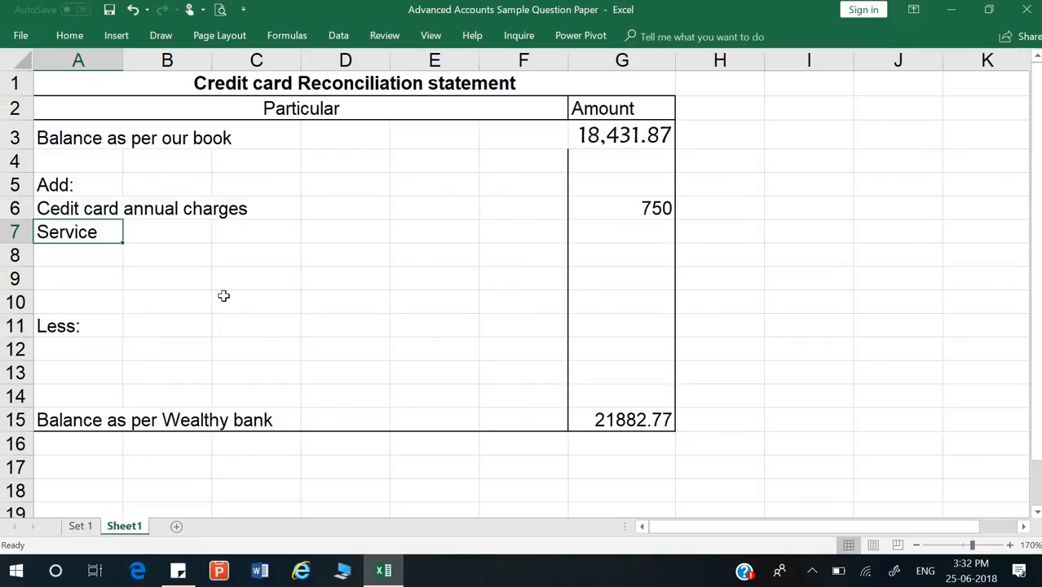
key("F2")
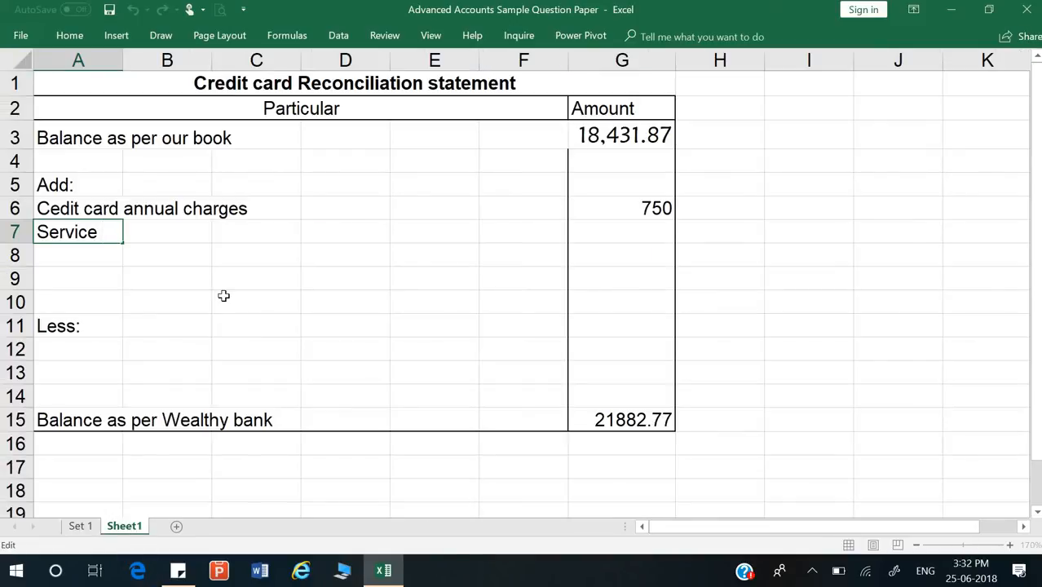
type("Tax @ 15%")
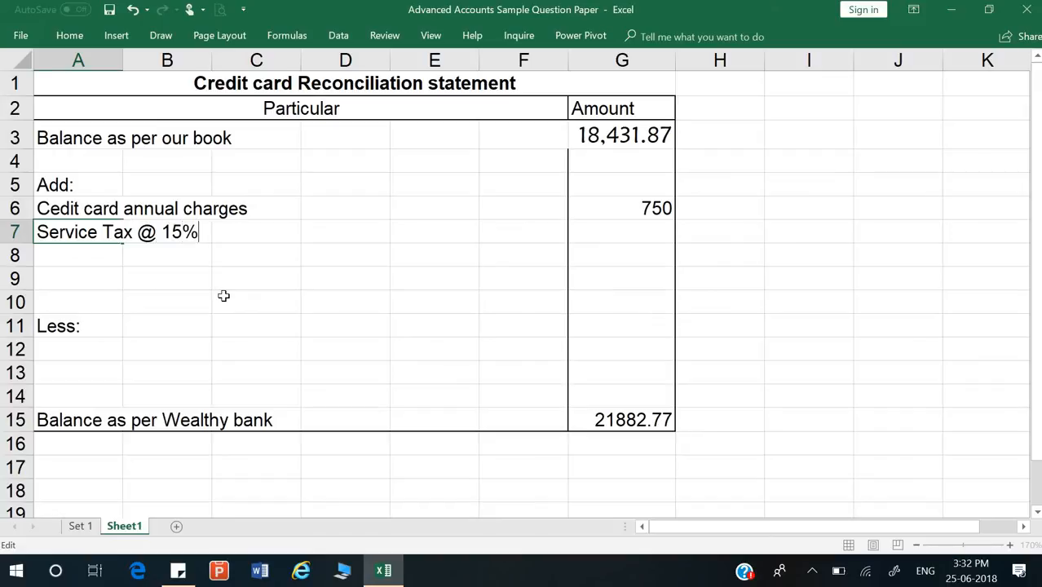
key("Return")
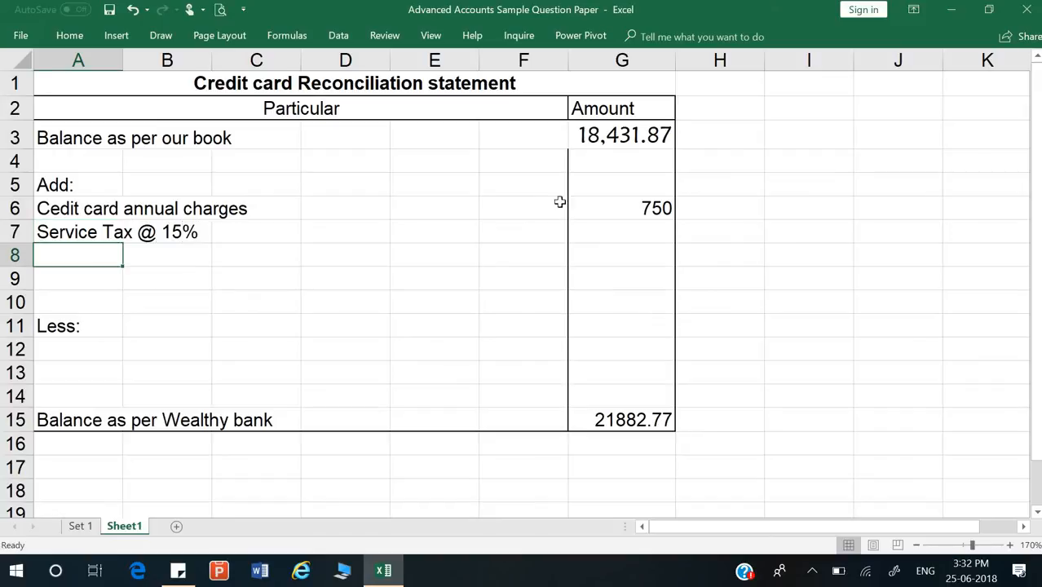
Step: Enter the service tax amount of 112.50 in cell G7, checking it against the bank statement on Set 1
left_click(612, 238)
type("112")
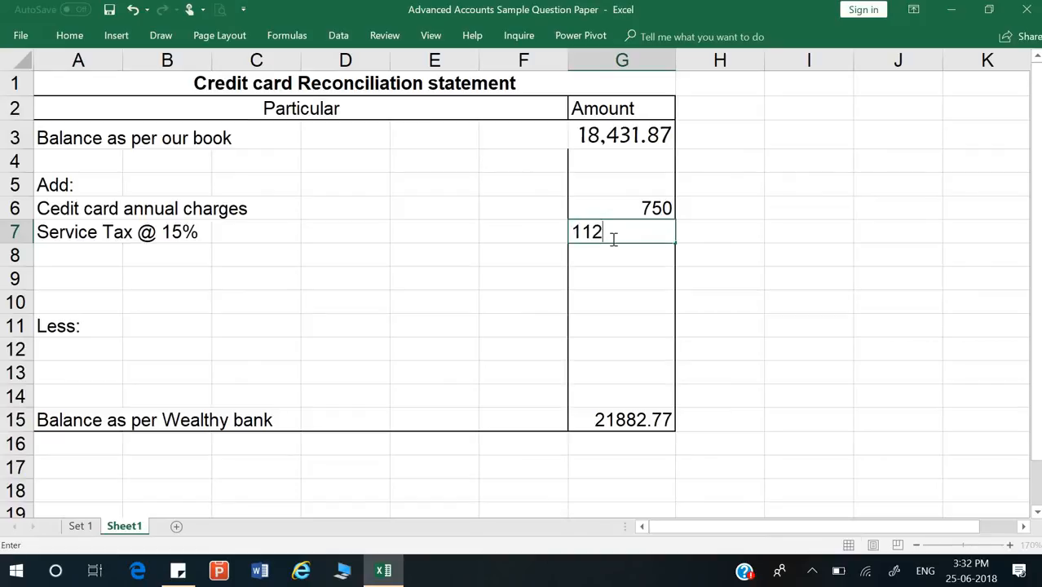
key("Return")
key("alt+Tab")
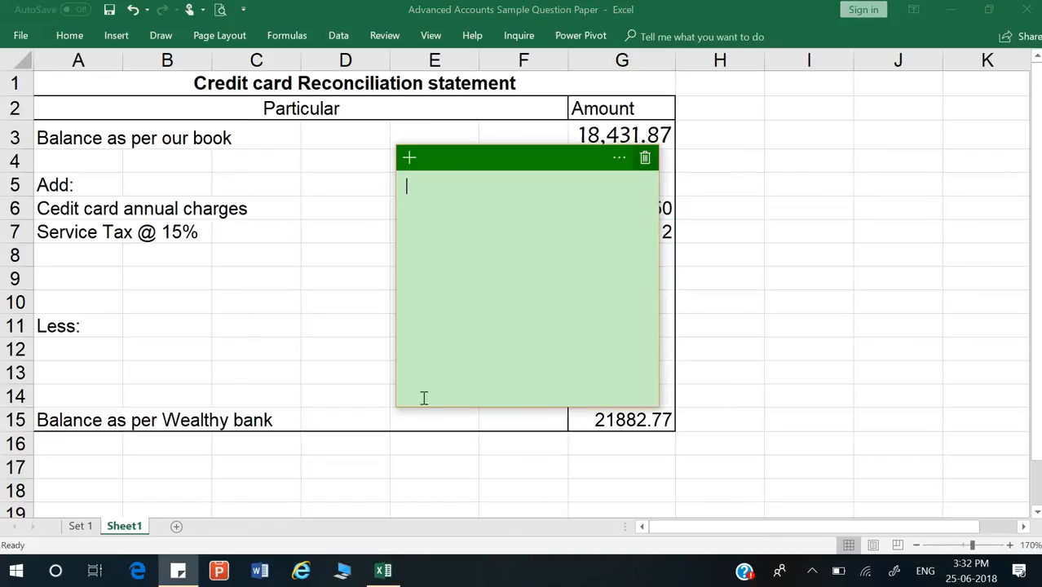
key("alt+Tab")
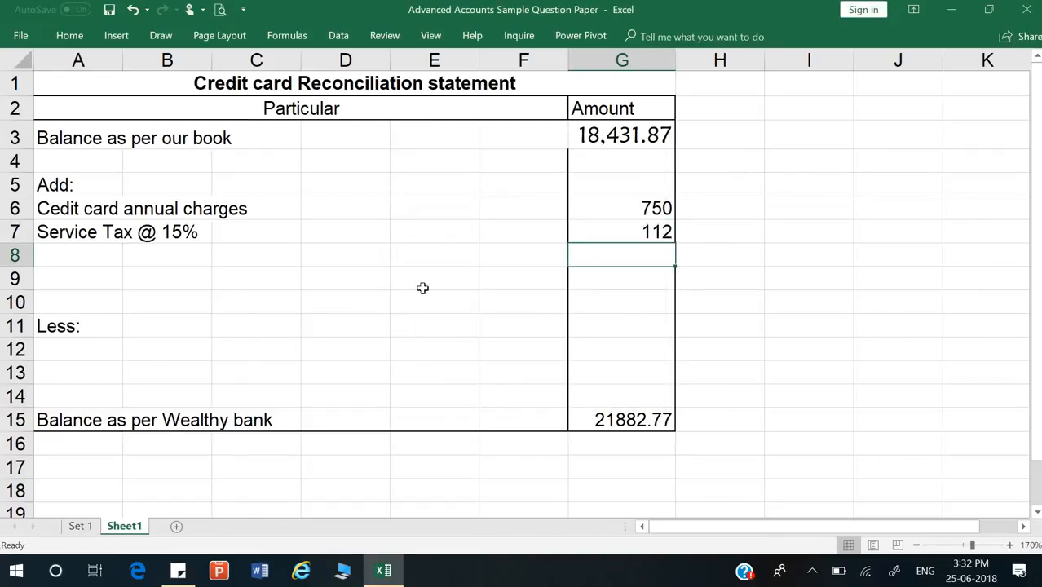
left_click(79, 526)
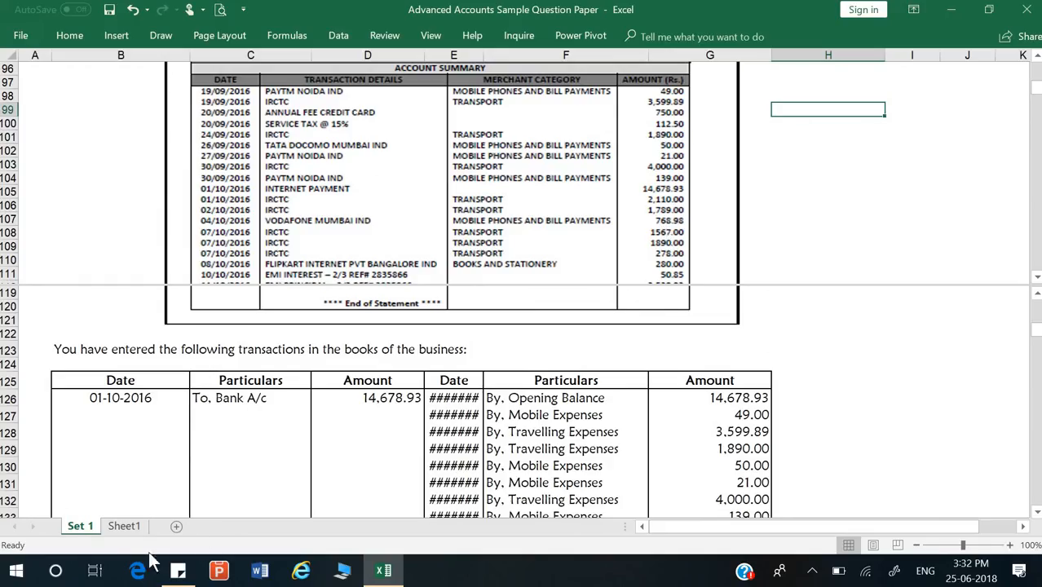
left_click(114, 528)
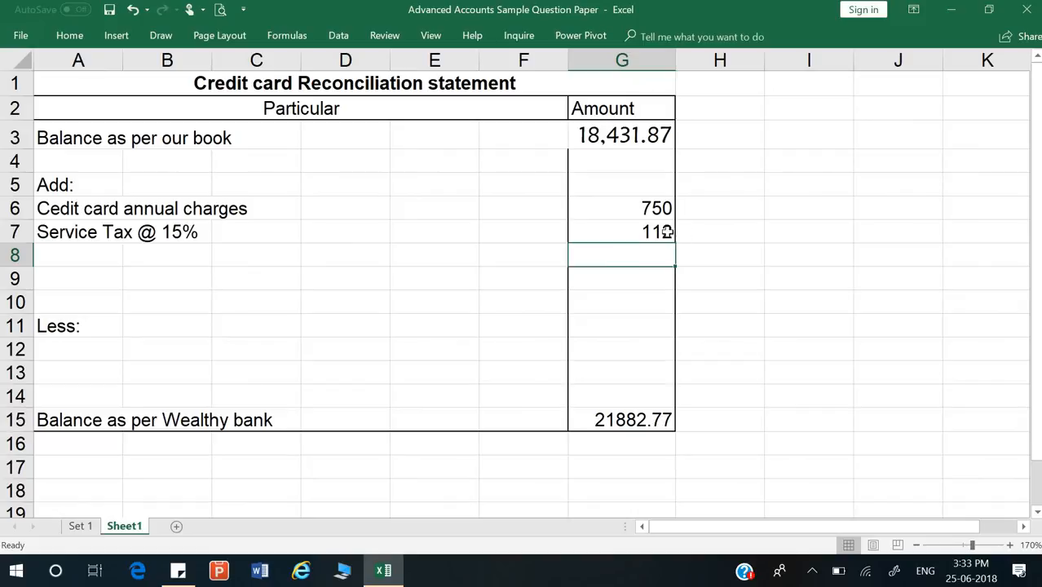
double_click(669, 232)
type(".")
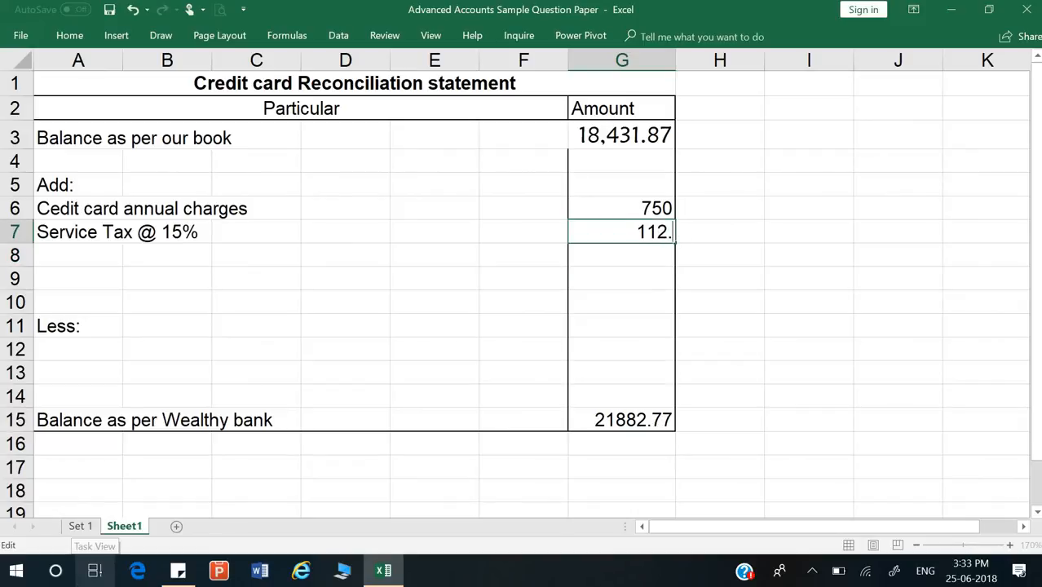
type("50")
key("Return")
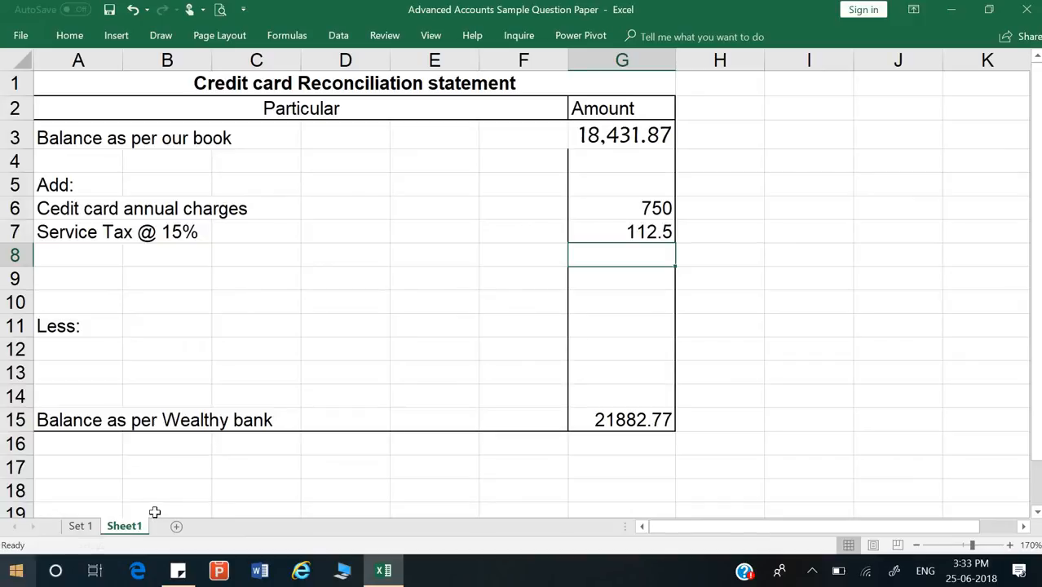
Step: Compare the remaining bank statement transactions on Set 1 with the book ledger entries, down to the last rows of both
left_click(80, 525)
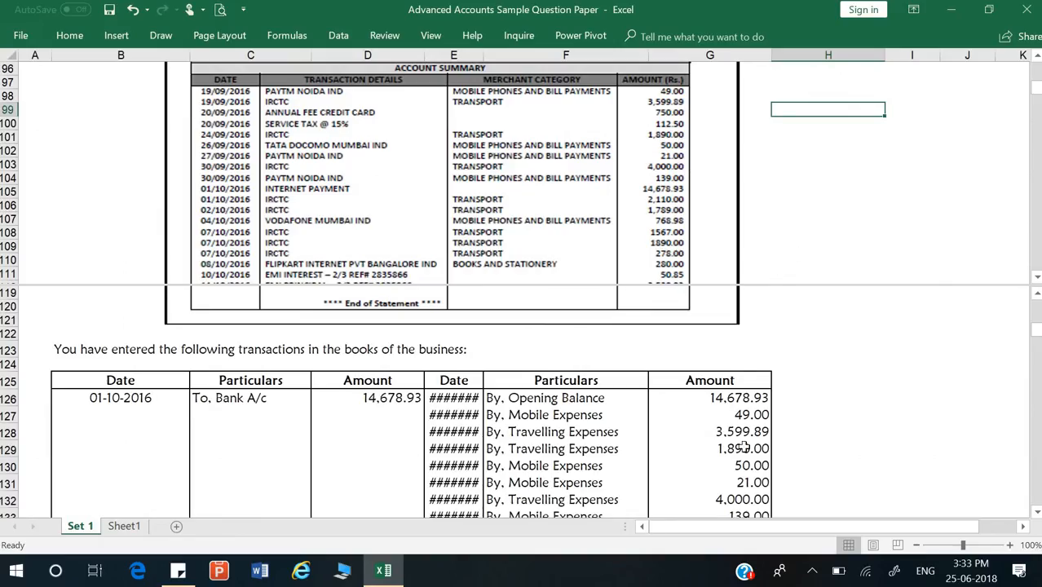
scroll(816, 406, "down", 2)
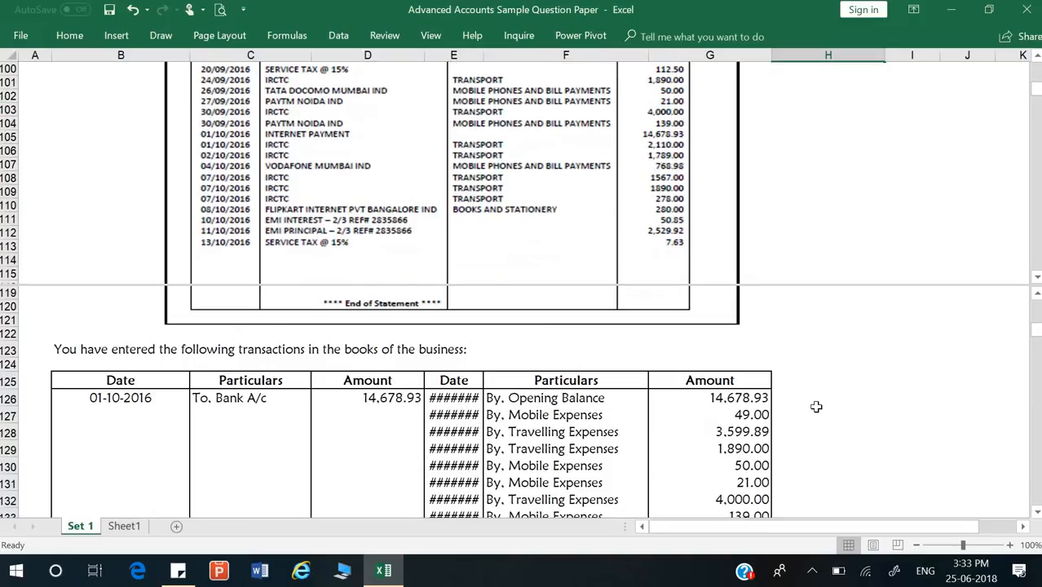
left_click(815, 413)
scroll(815, 387, "down", 3)
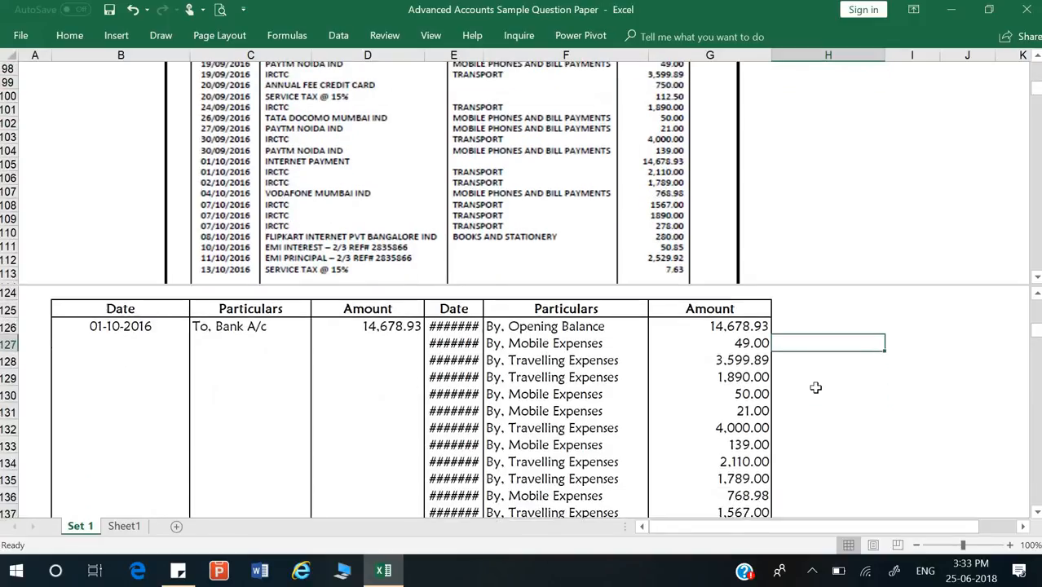
scroll(813, 316, "down", 2)
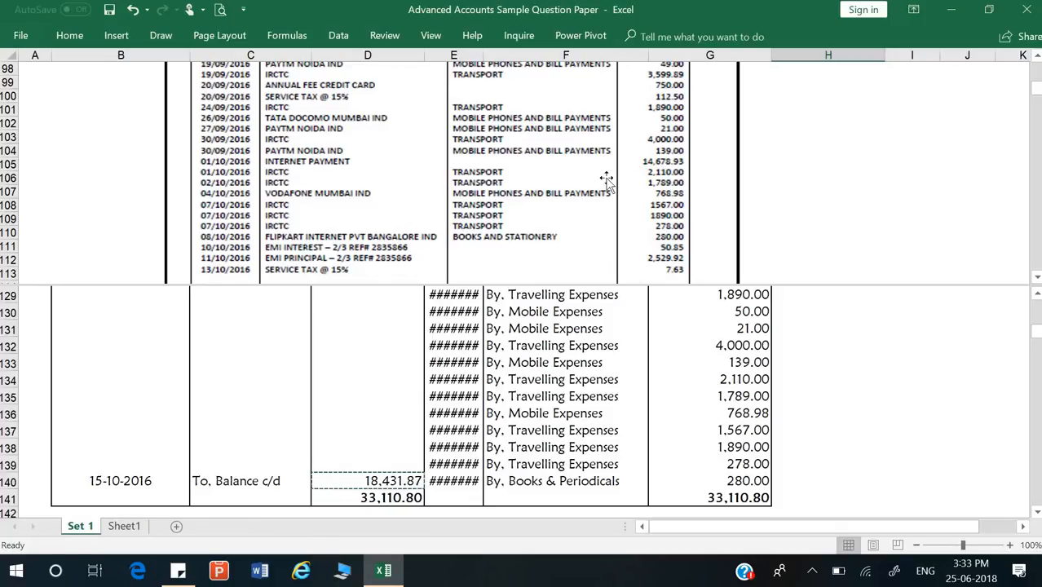
left_click(886, 399)
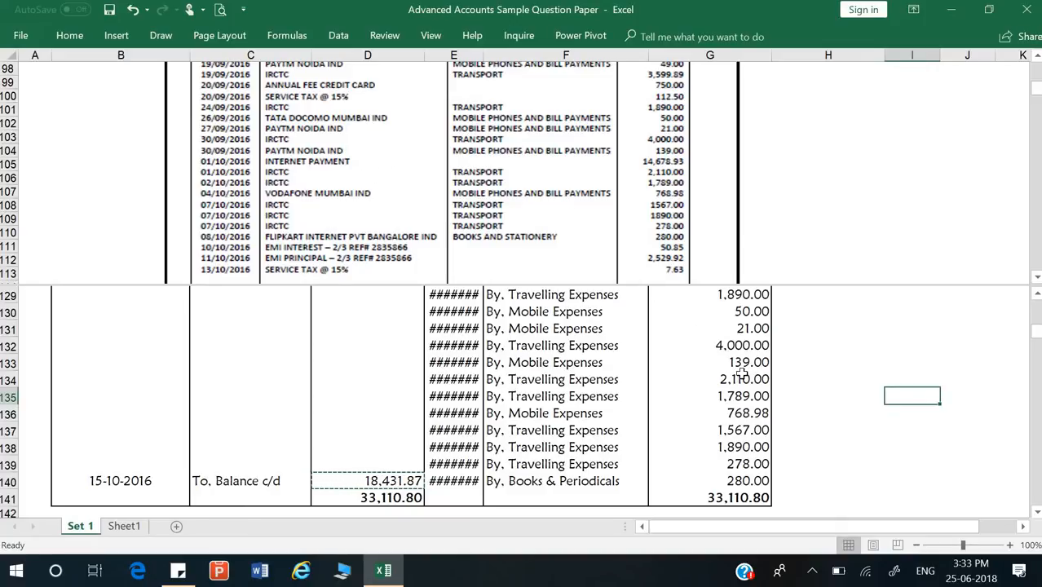
scroll(741, 373, "up", 2)
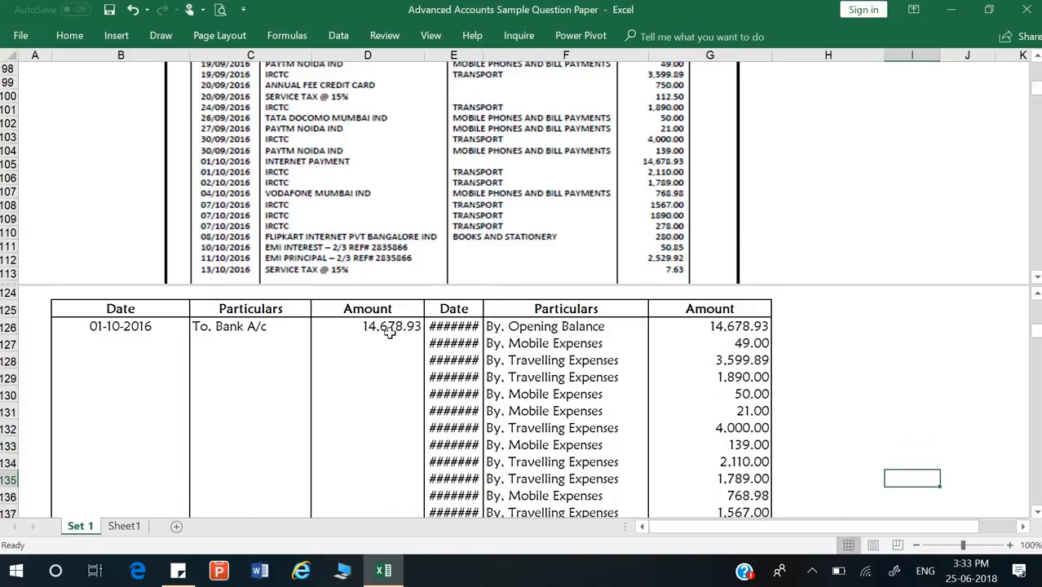
left_click(389, 330)
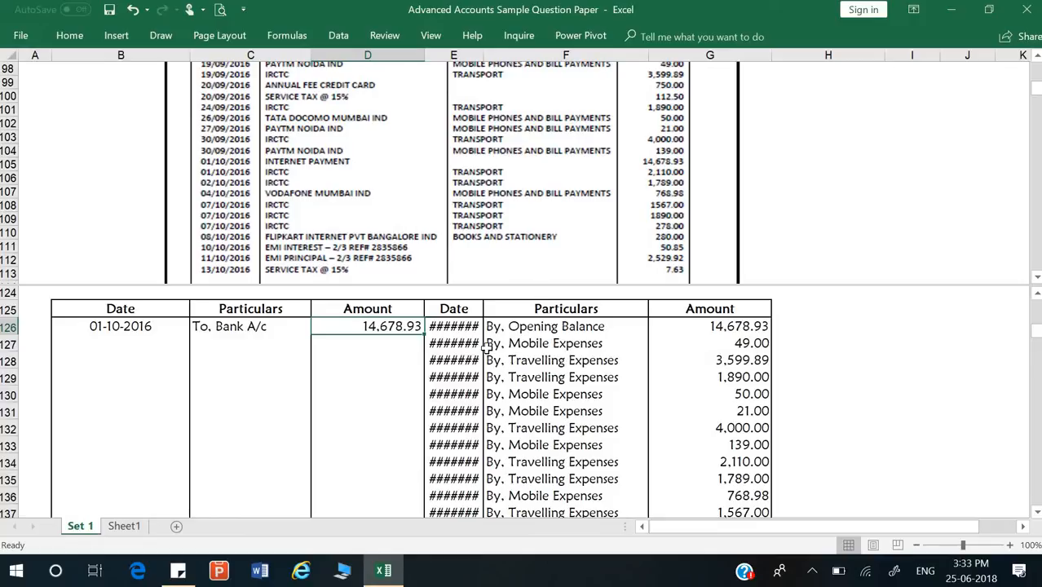
scroll(489, 343, "down", 1)
left_click(820, 137)
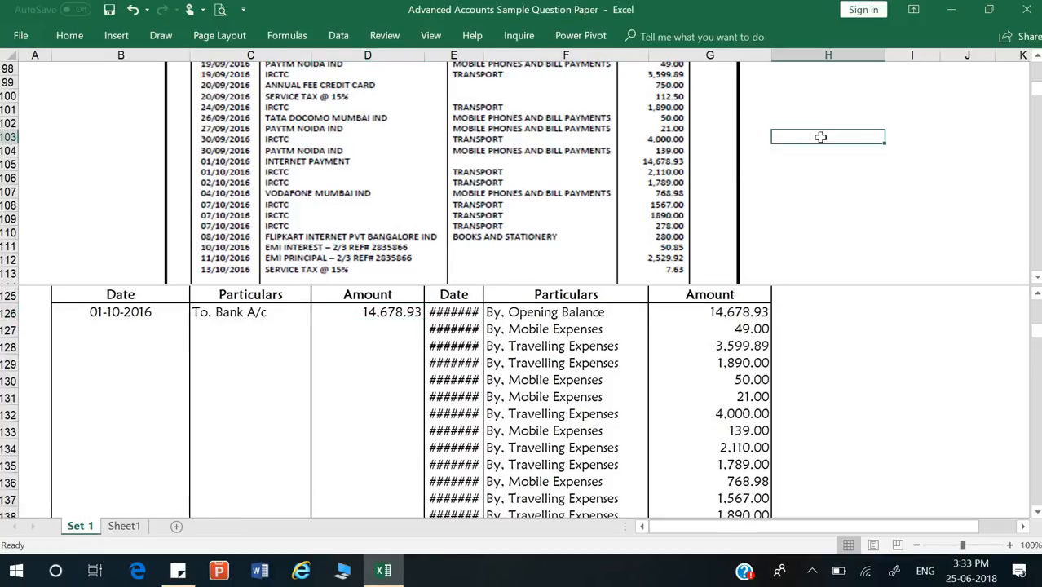
scroll(820, 134, "down", 2)
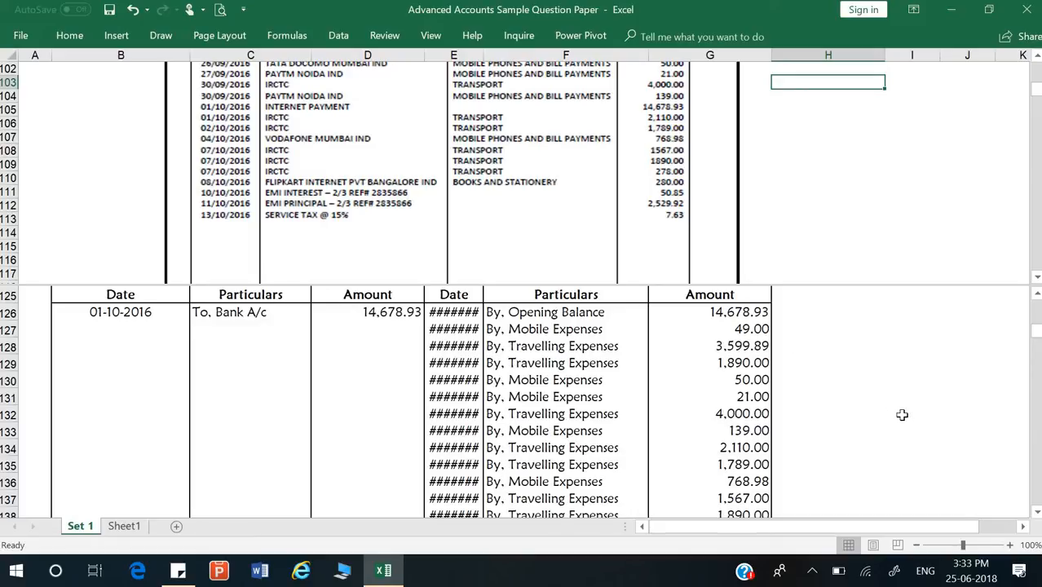
left_click_drag(902, 415, 893, 293)
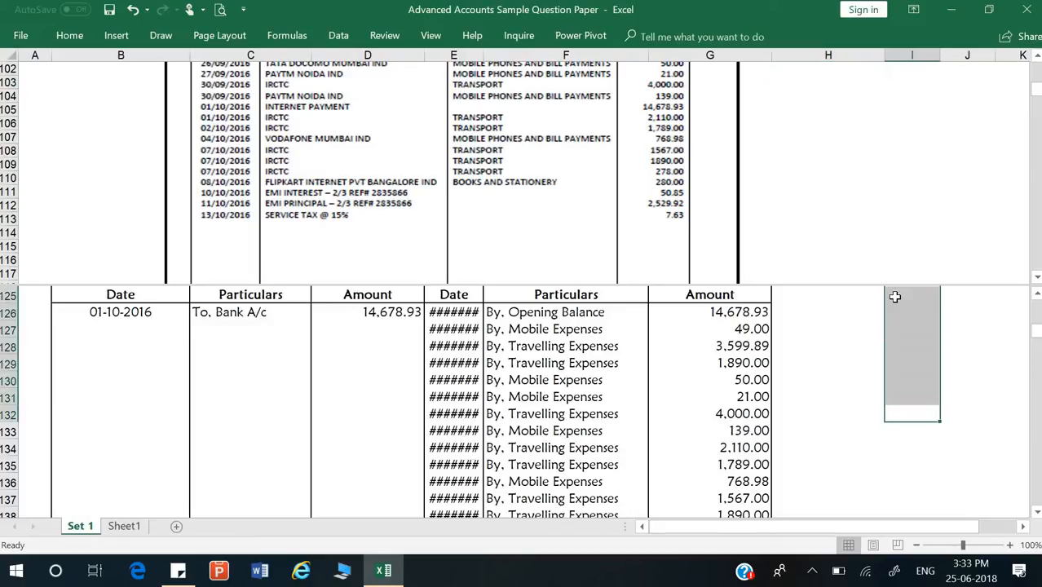
left_click(854, 375)
scroll(854, 375, "down", 3)
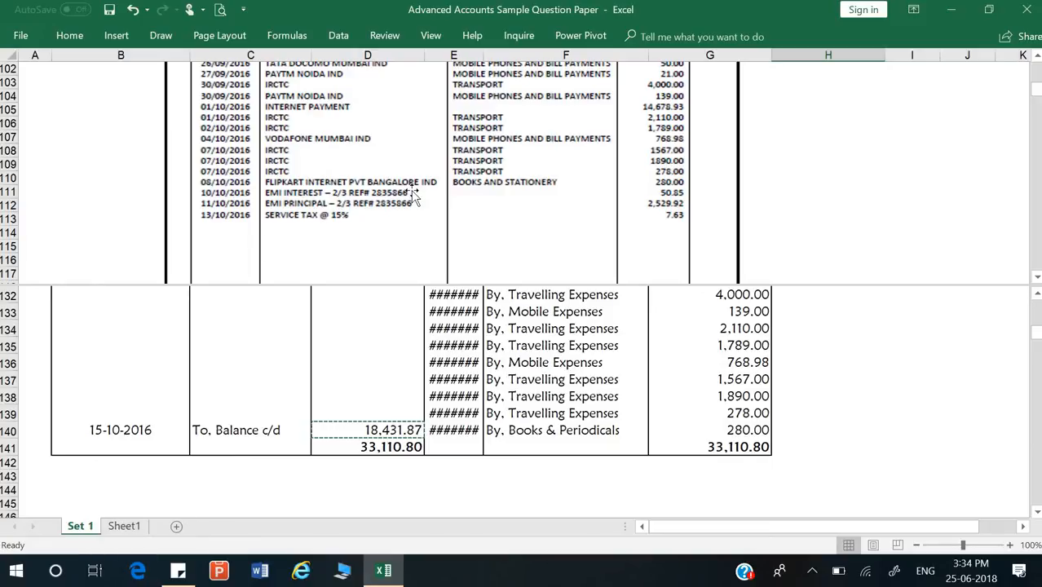
Step: Enter "EMI Interest ref" as the third addition in cell A8 of Sheet1
left_click(137, 527)
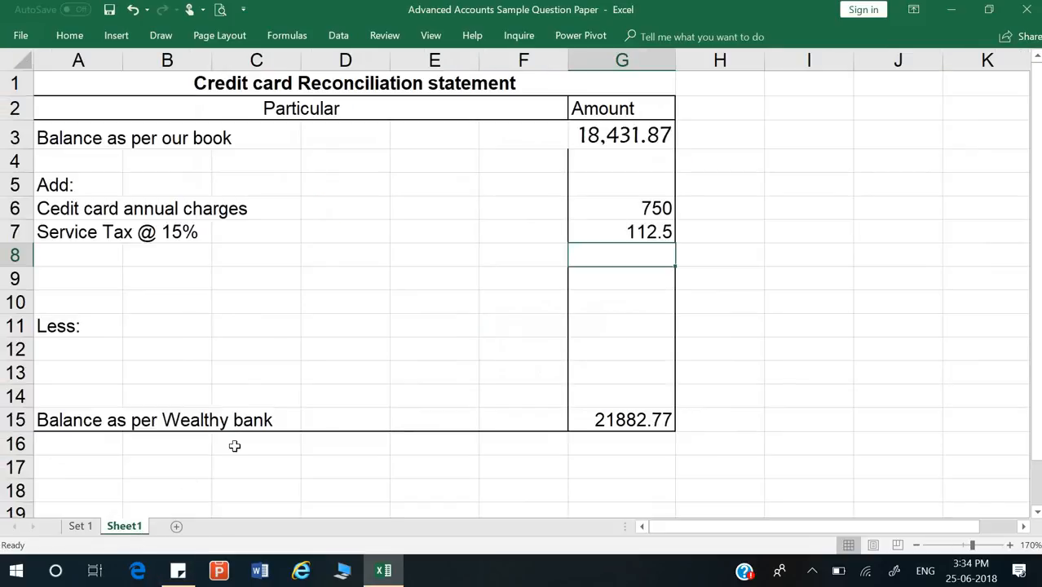
left_click(110, 264)
type("EMI Interest")
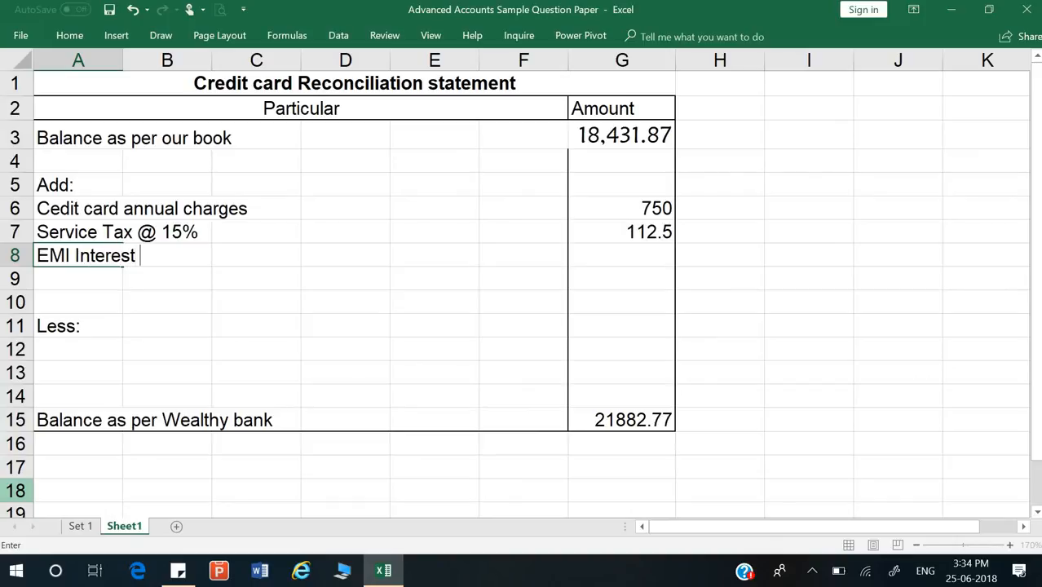
type("ref")
key("Return")
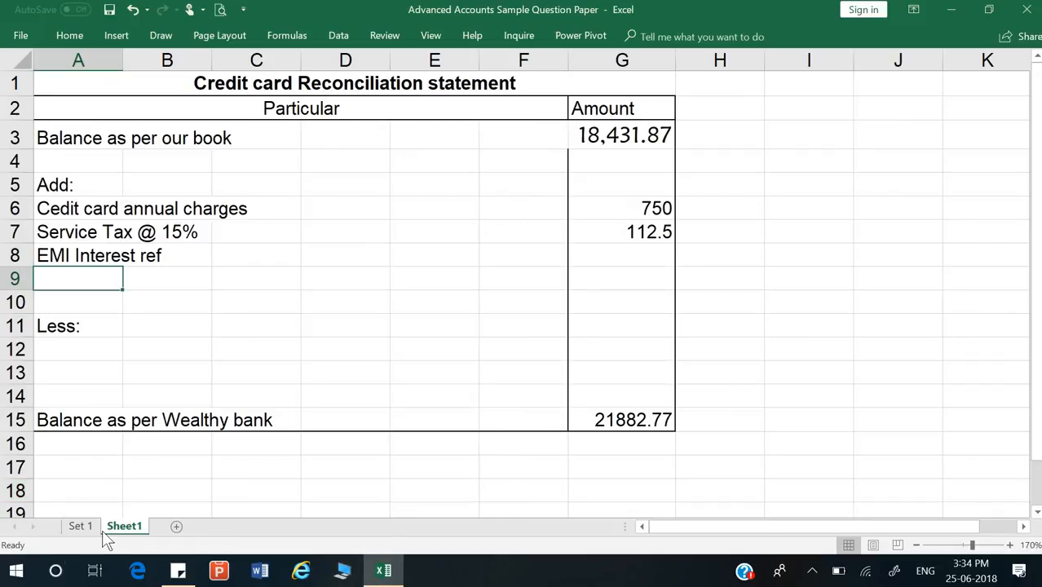
Step: Enter the EMI reference number in cell C8 of Sheet1, looking it up in the bank statement on Set 1
left_click(79, 526)
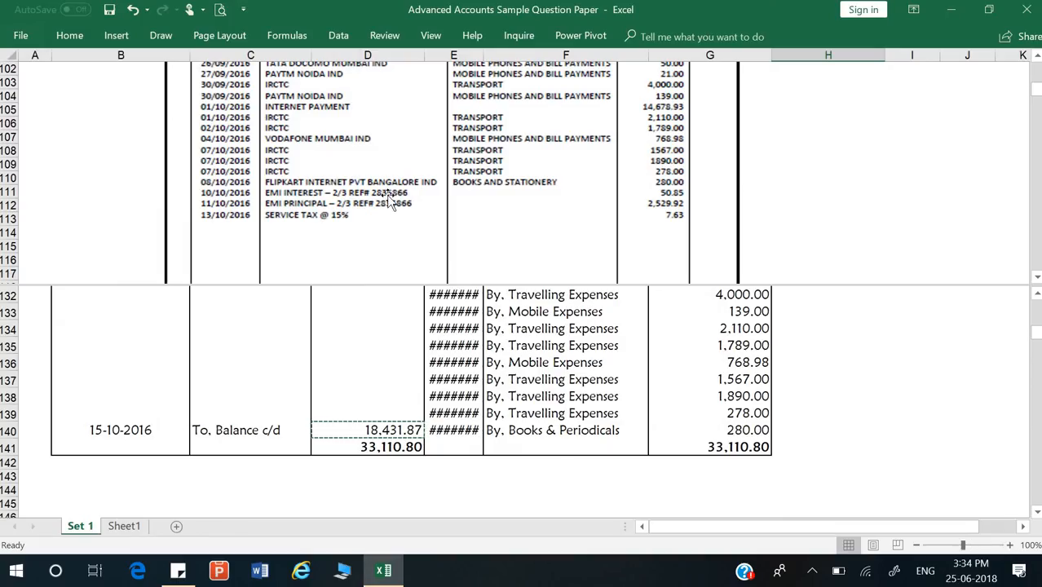
key("alt+Tab")
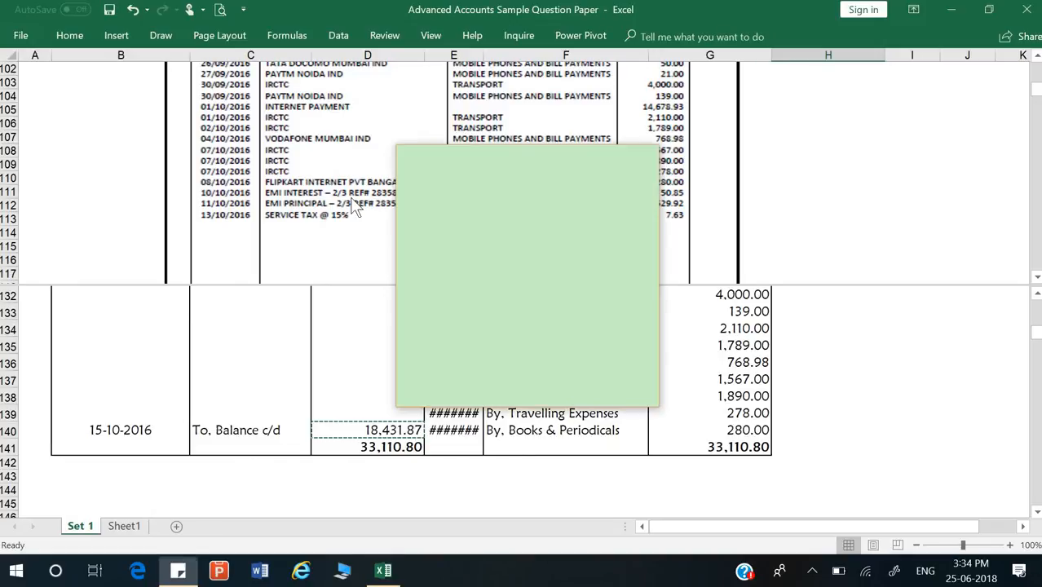
key("alt+Tab")
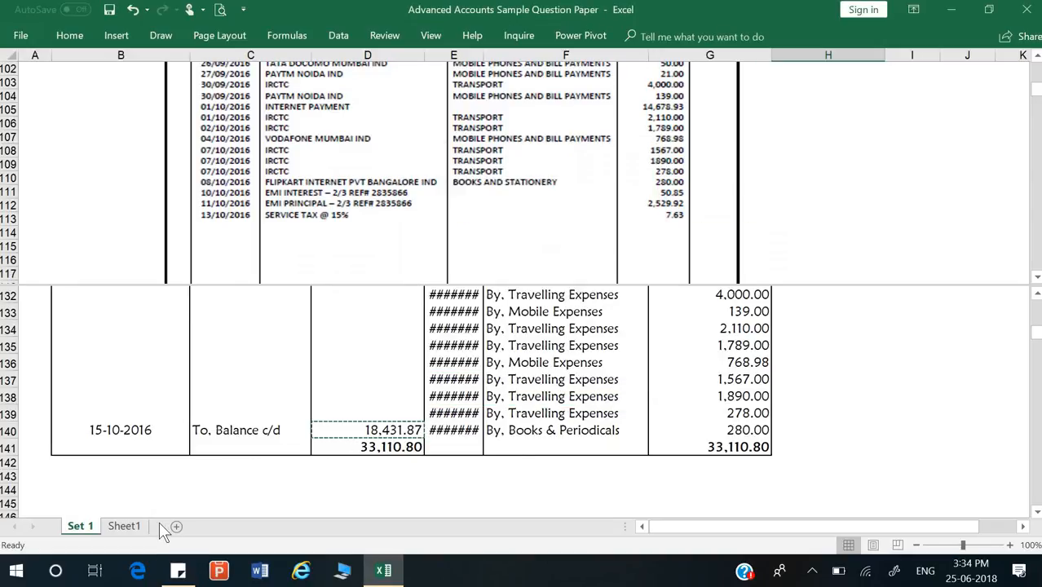
left_click(130, 526)
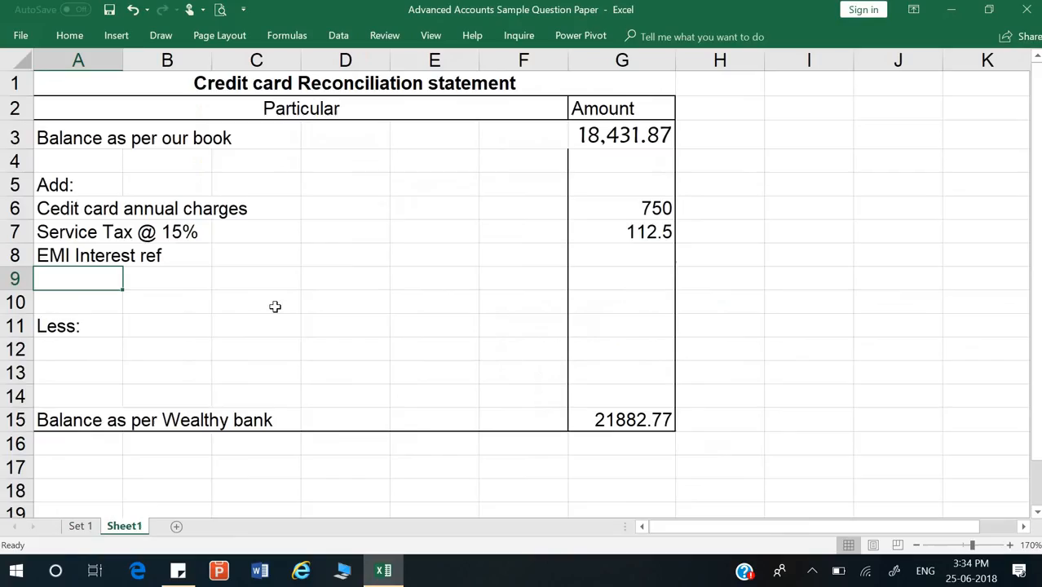
double_click(173, 257)
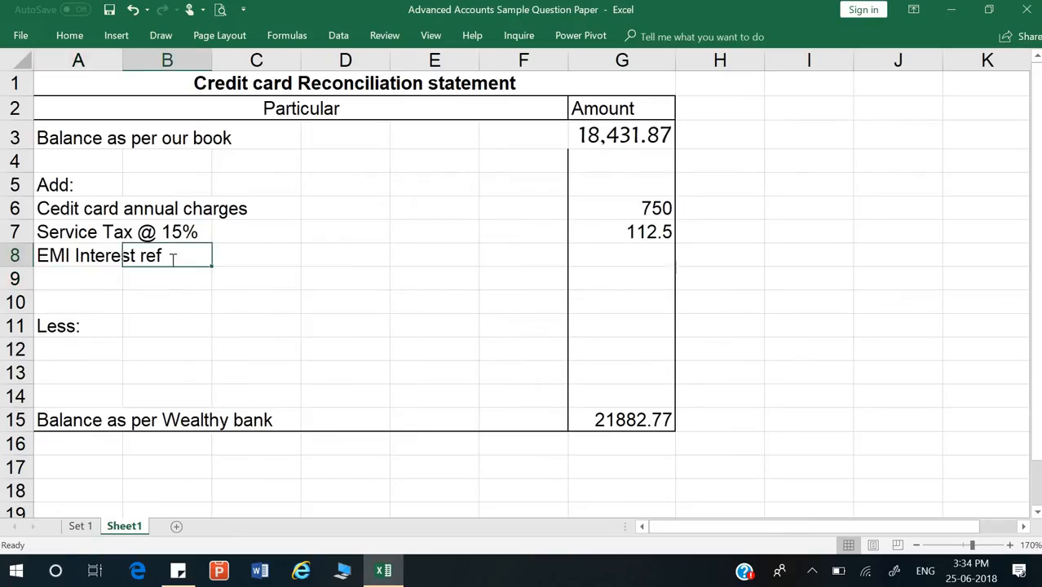
left_click(274, 251)
type("2835766")
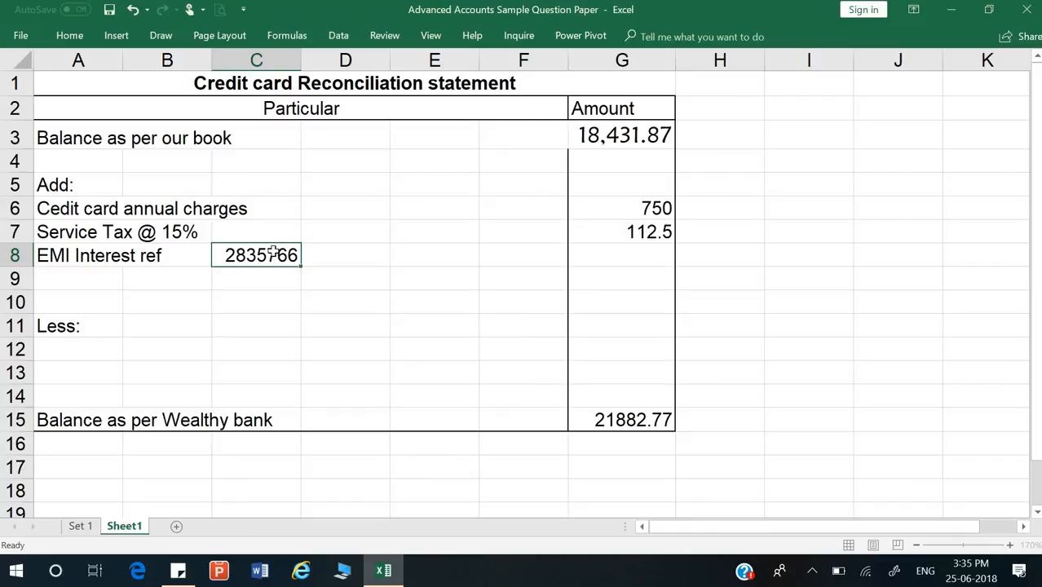
key("Return")
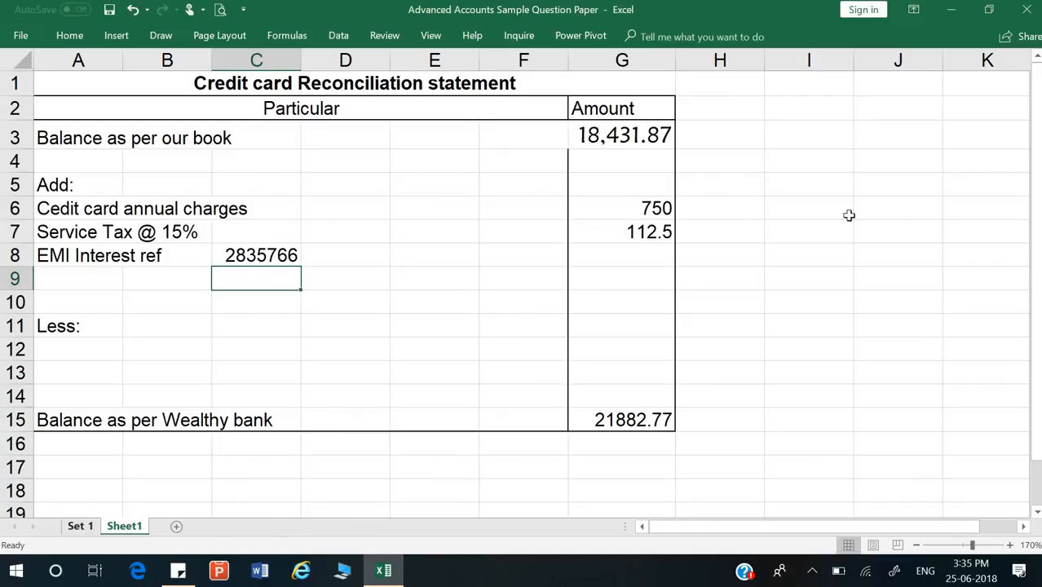
Step: Enter the EMI interest amount of 50.85 in cell G8, checking it against the bank statement on Set 1
left_click(612, 260)
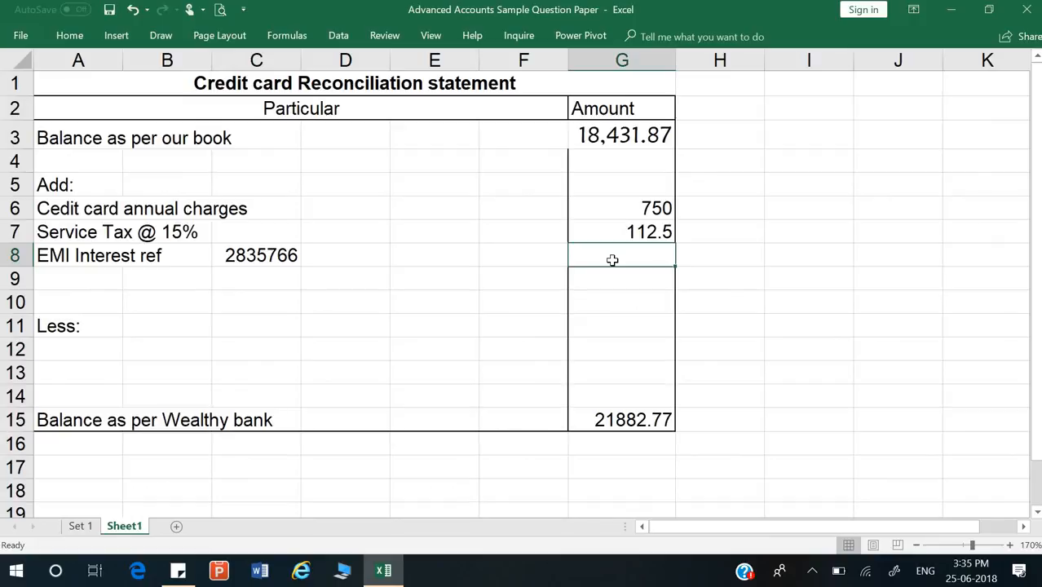
type("50")
key("Return")
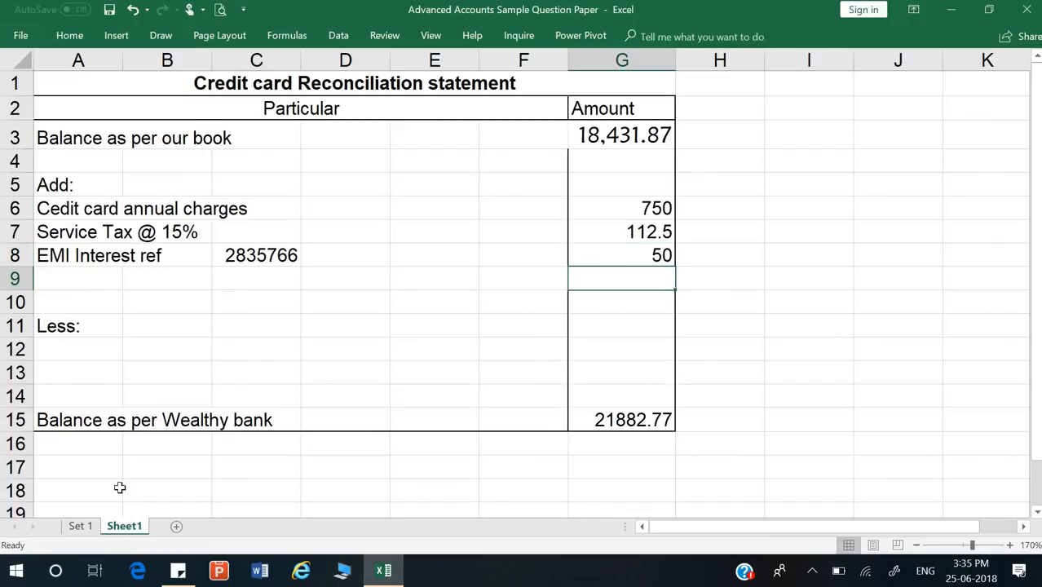
left_click(87, 530)
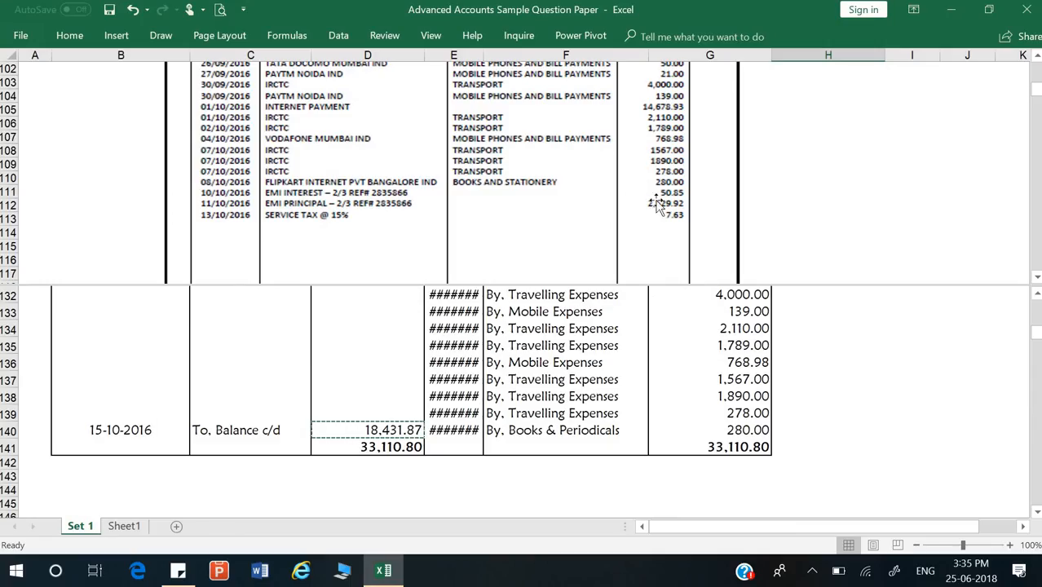
left_click(127, 529)
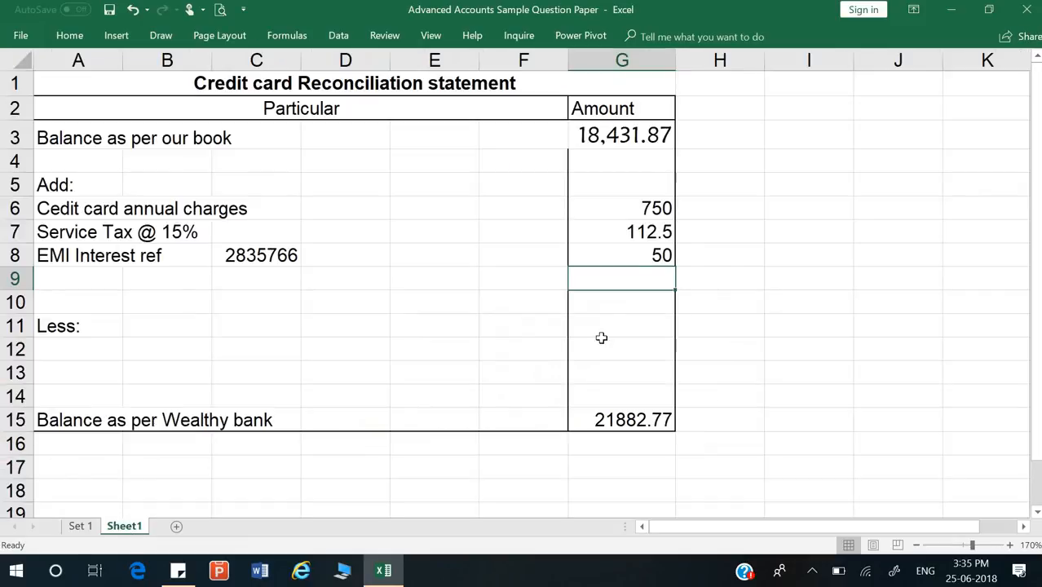
left_click(671, 259)
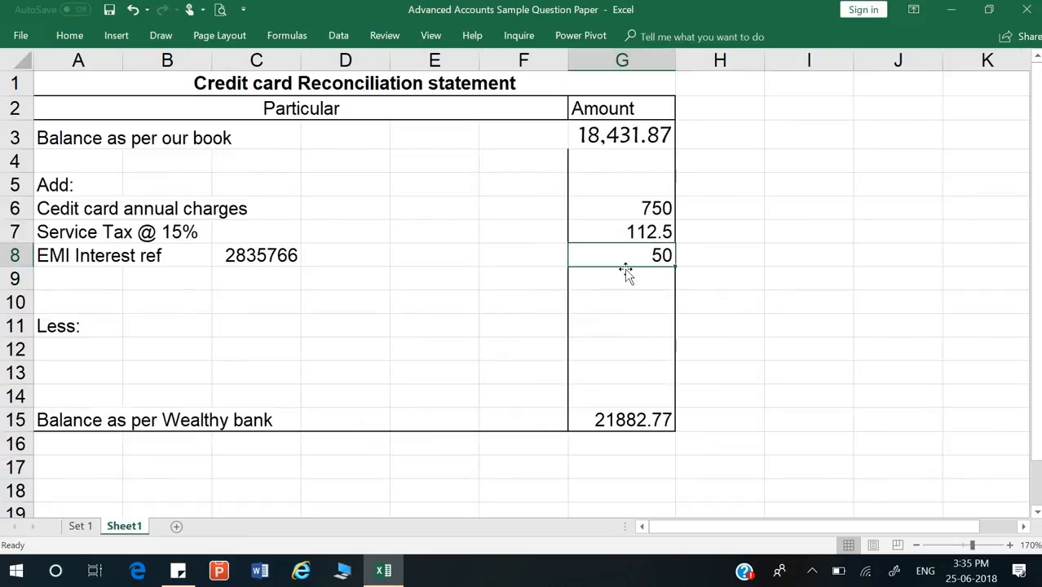
double_click(672, 255)
type(".")
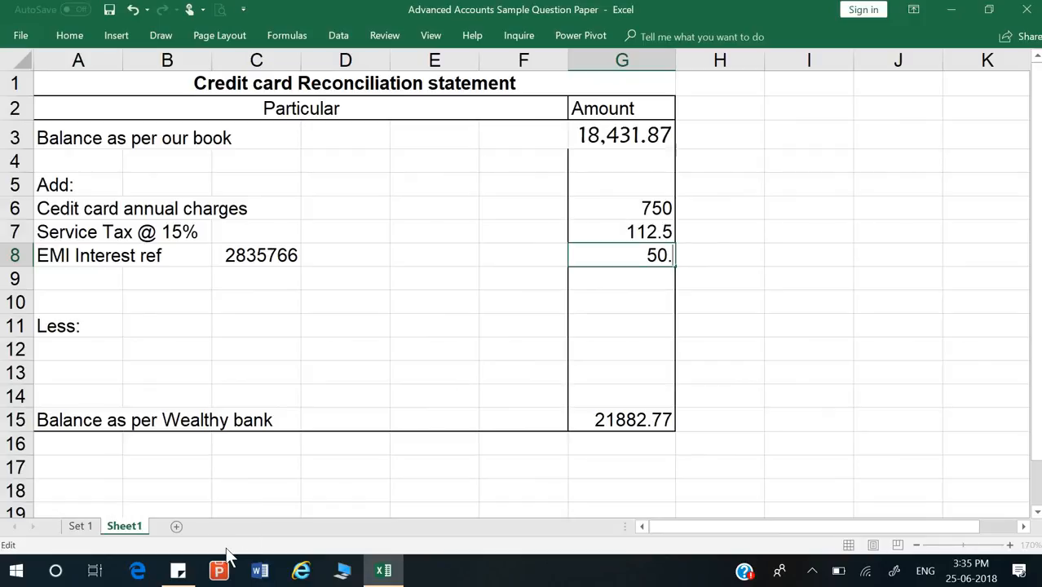
type("85")
key("Return")
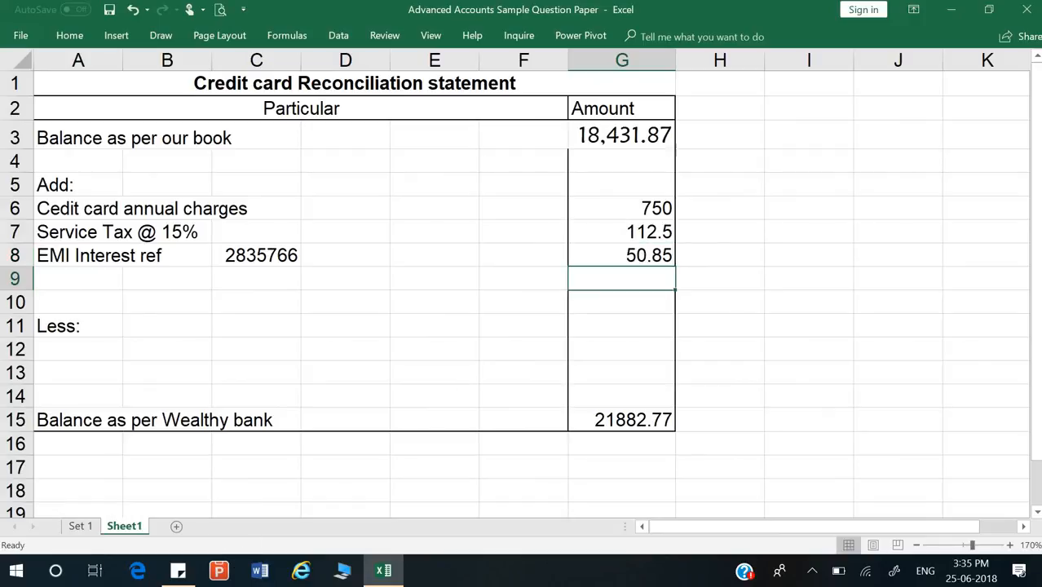
Step: Look up the EMI principal on Set 1 and enter its amount of 2529.92 in cell G9 of Sheet1
left_click(79, 525)
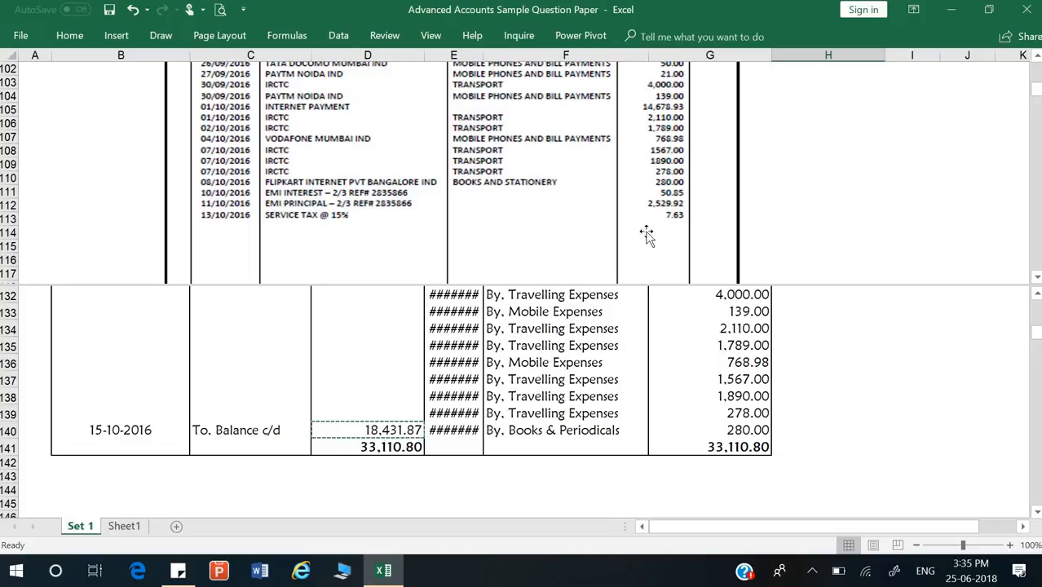
left_click(129, 528)
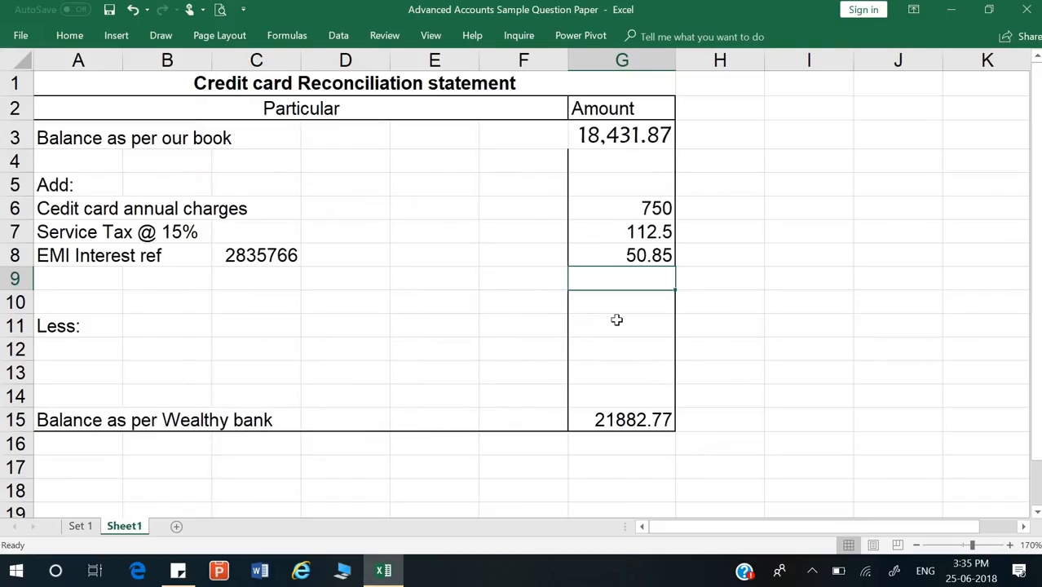
type("2529.92")
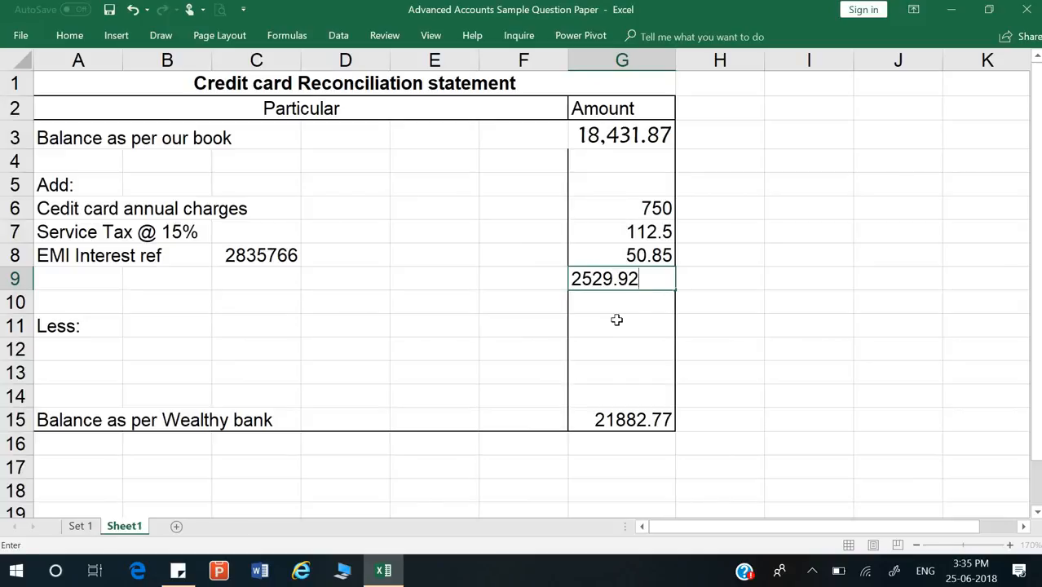
key("Return")
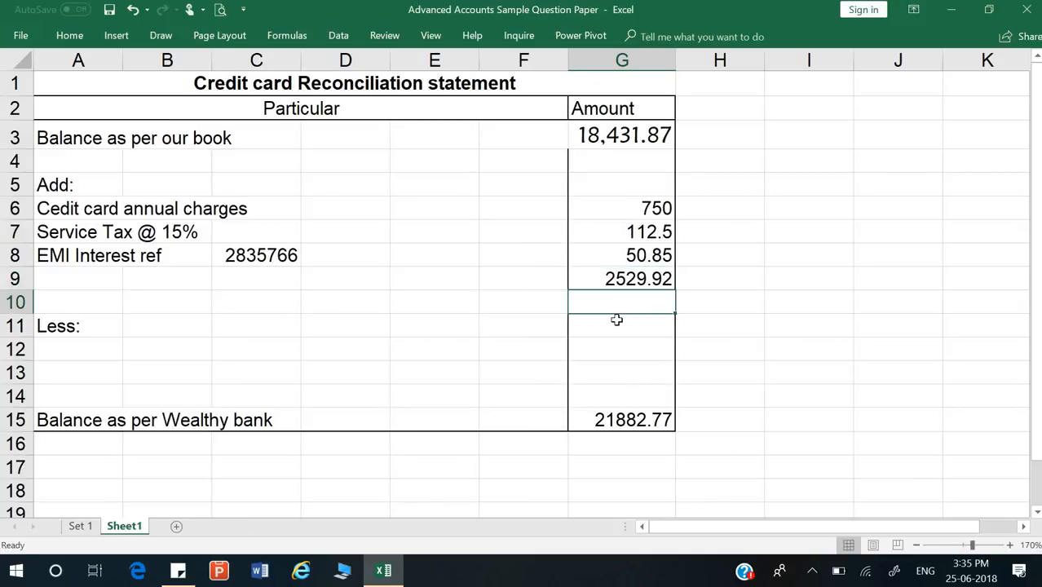
Step: Enter "EMI principle" in cell A9 and fill cell C9 with a formula repeating the reference number from C8
left_click(84, 279)
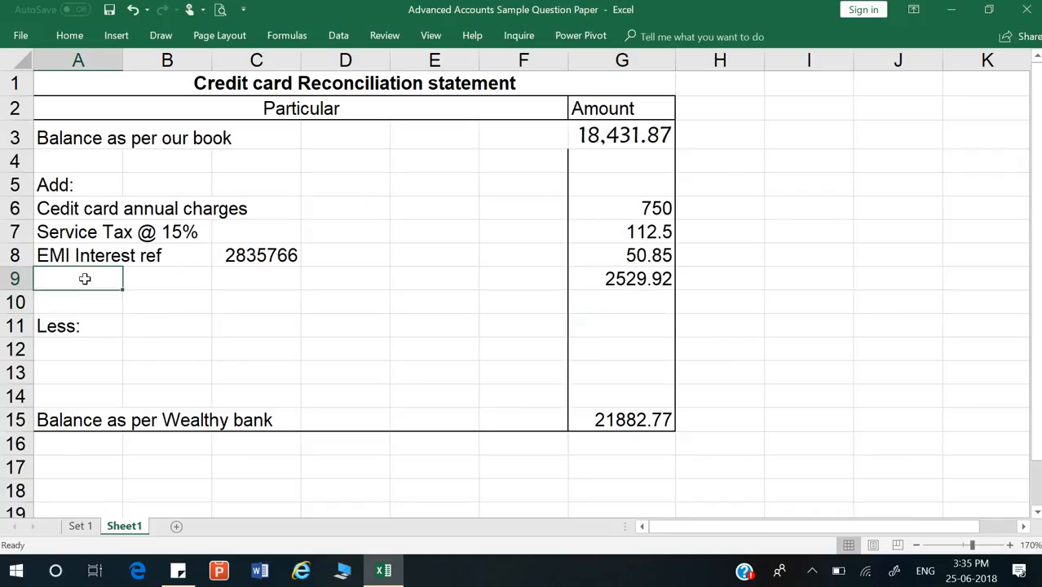
type("EMI ")
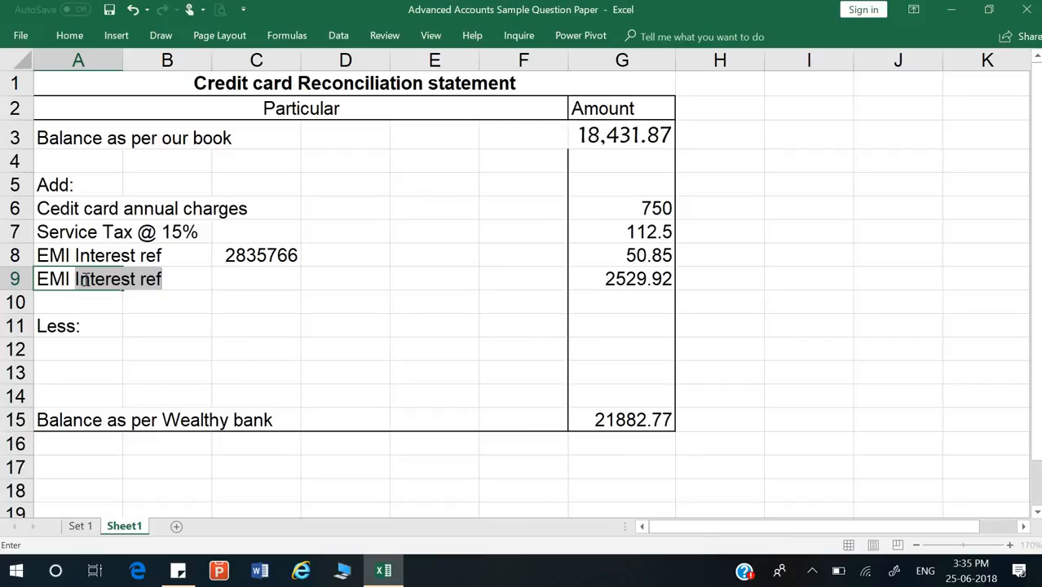
type("principle")
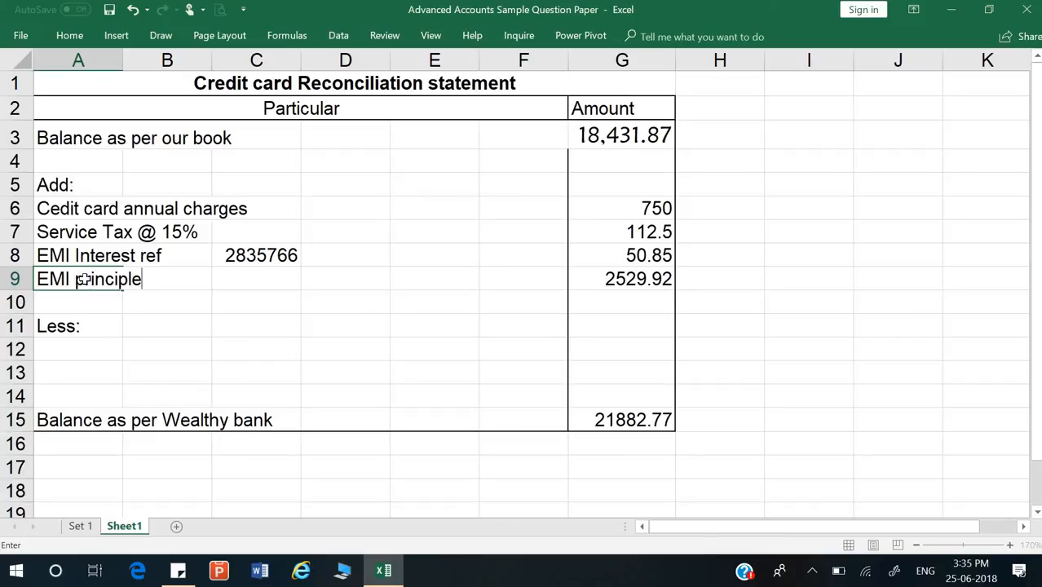
key("Return")
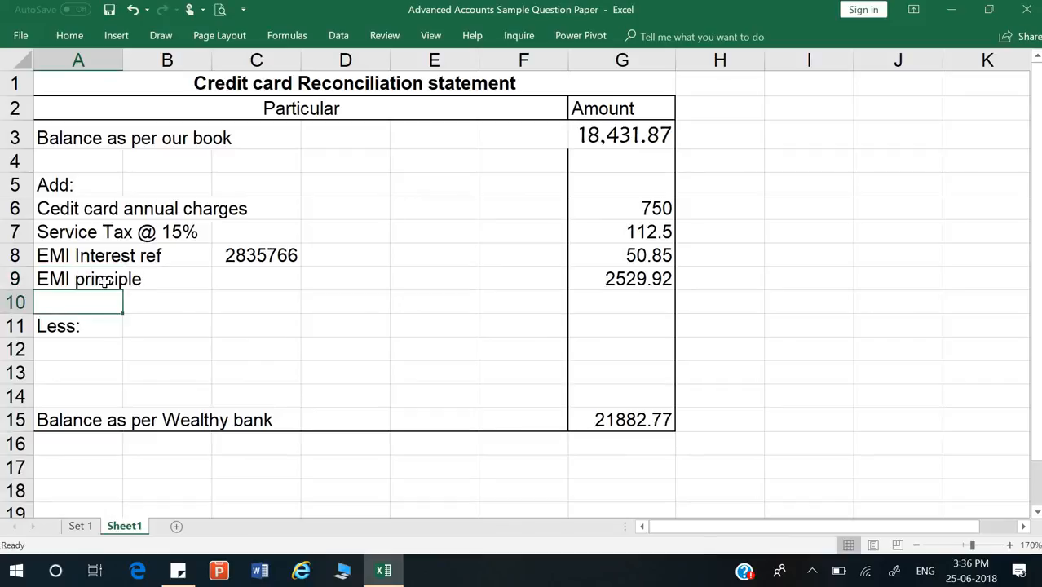
left_click(260, 281)
type("=")
key("Up")
key("Return")
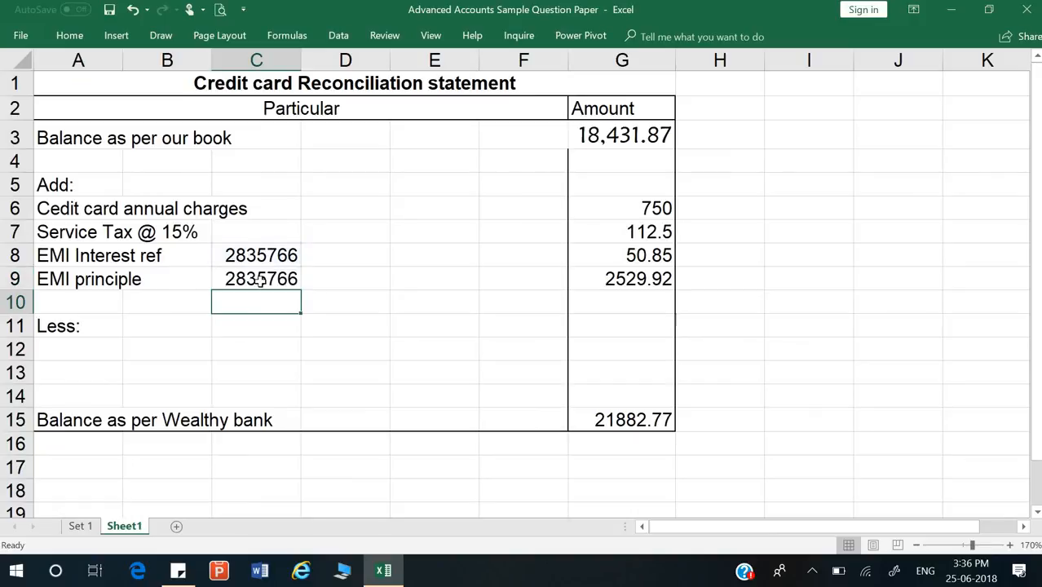
Step: Correct the wrong digit of the EMI reference number in cell C8 to 8, checking it against the bank statement on Set 1
left_click(103, 305)
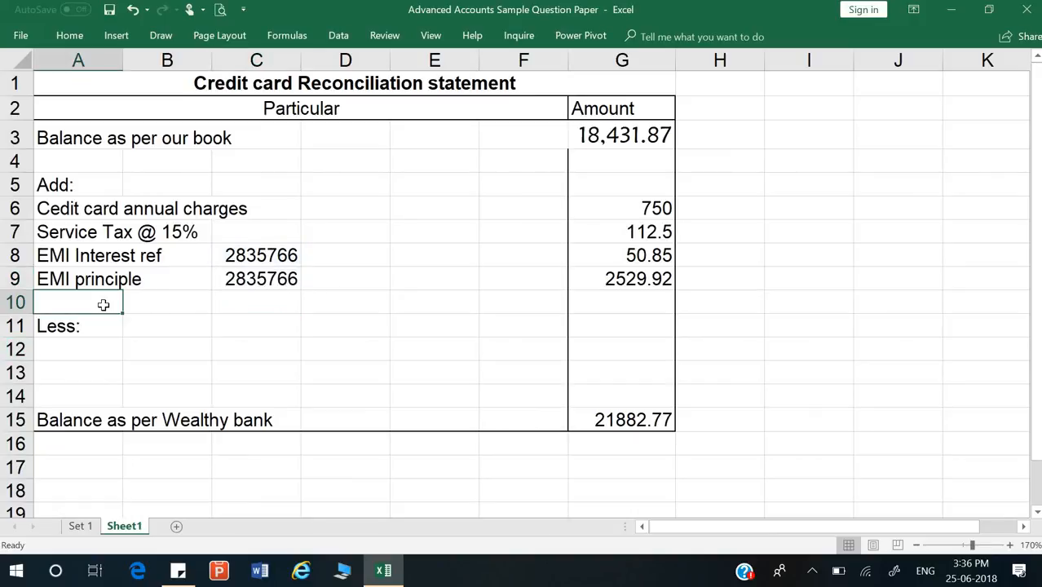
key("alt")
left_click(80, 525)
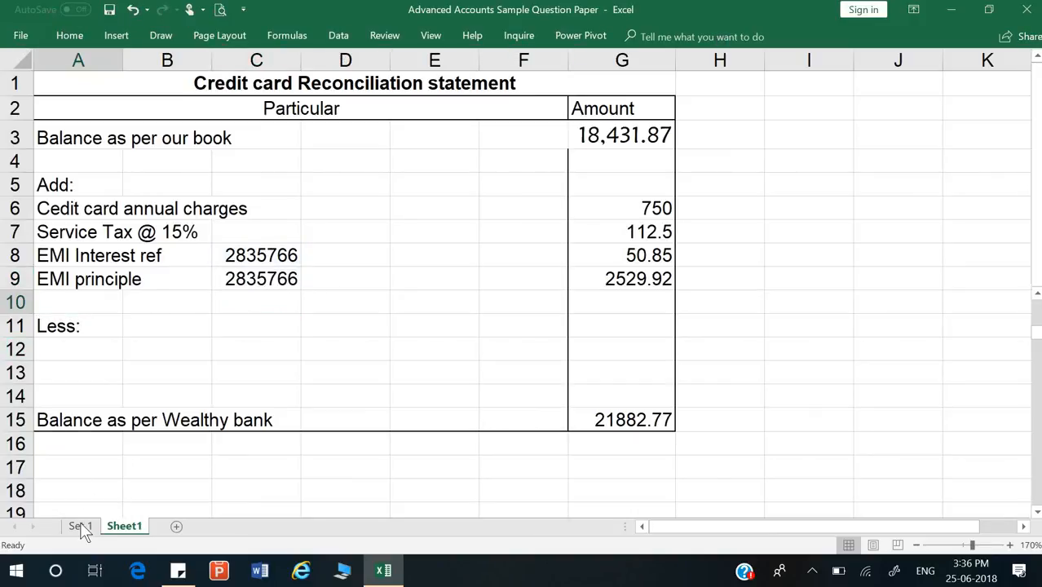
left_click(80, 526)
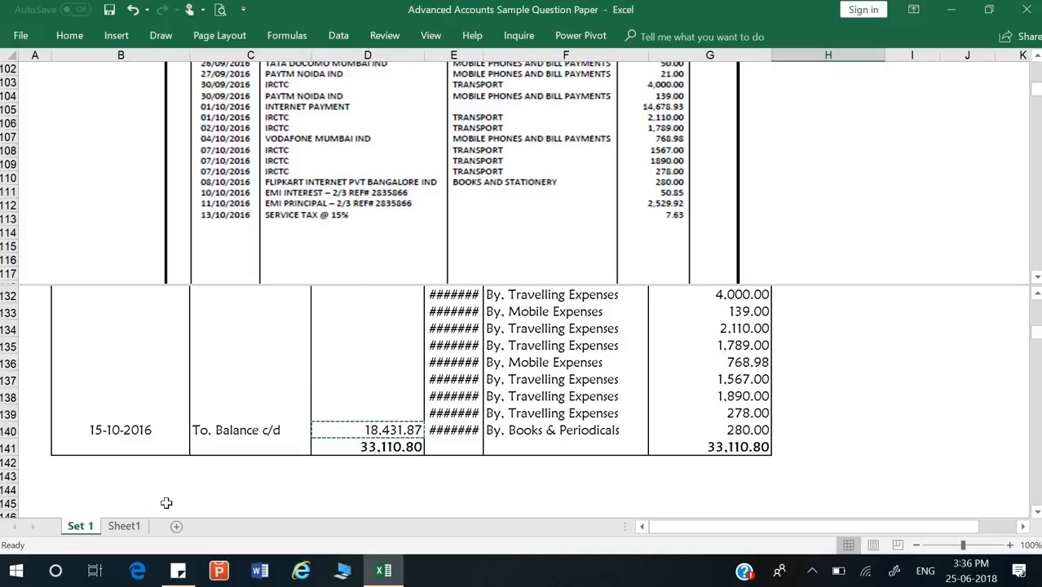
left_click(124, 525)
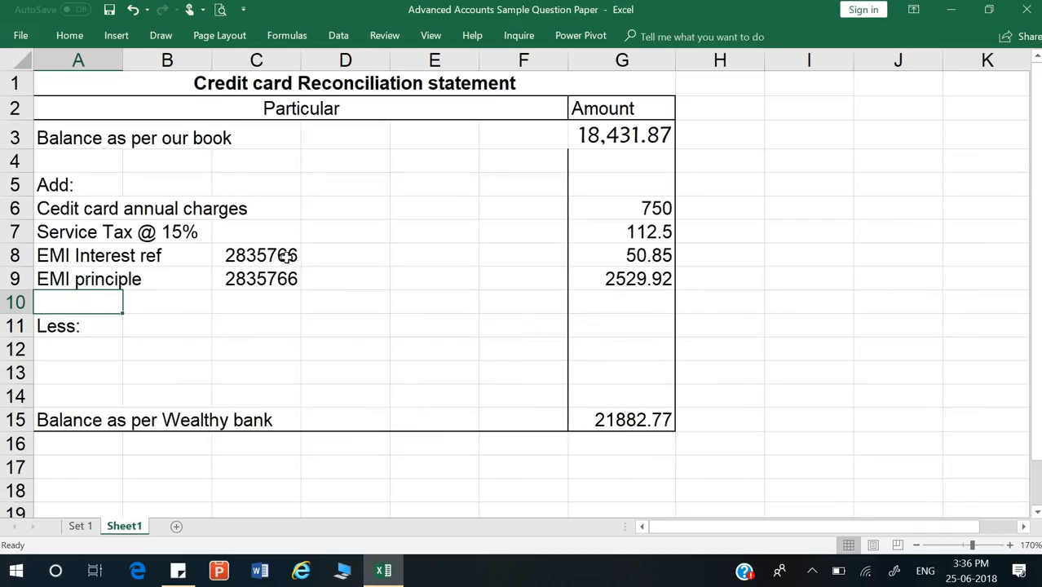
double_click(278, 255)
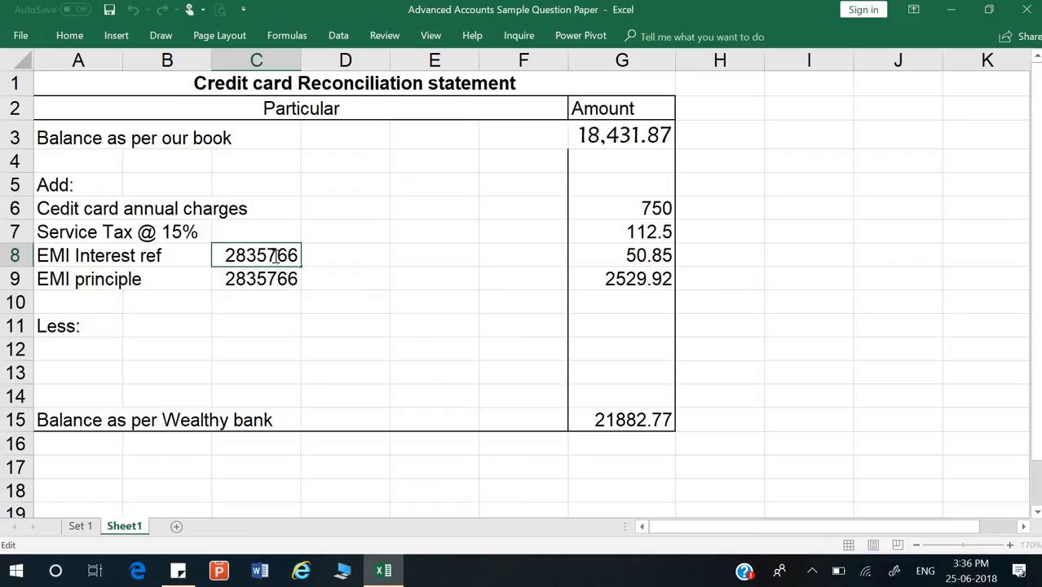
key("BackSpace")
type("8")
key("Return")
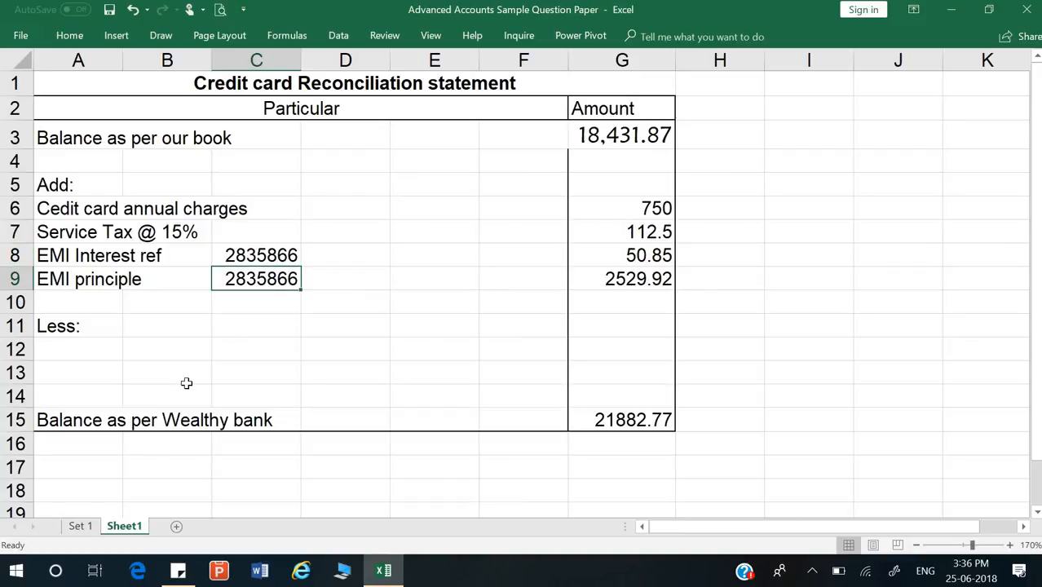
Step: Look up the last service tax charge on Set 1 and enter its amount of 7.63 in cell G10 of Sheet1
left_click(80, 526)
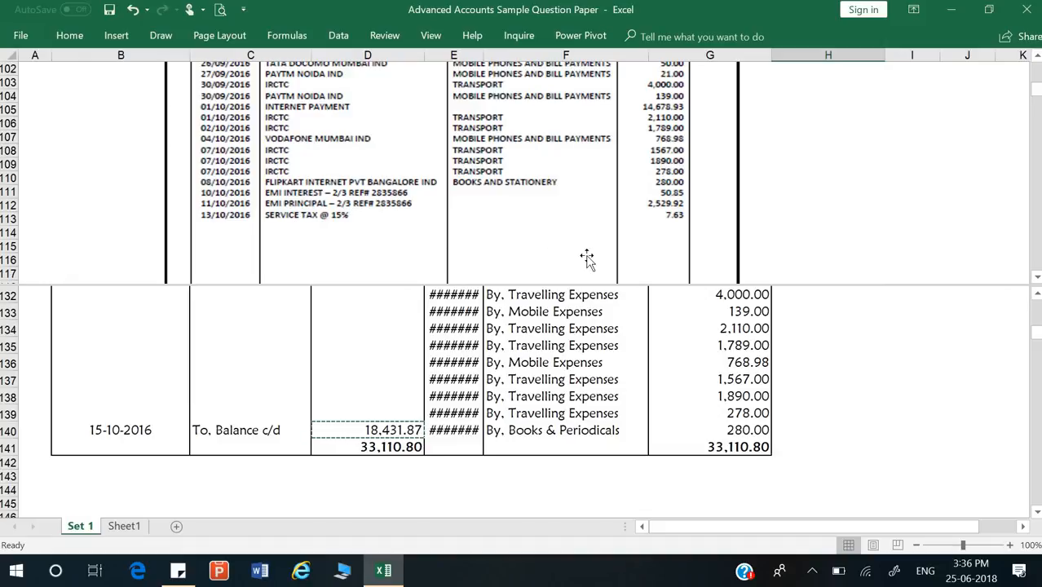
left_click(130, 526)
left_click(662, 300)
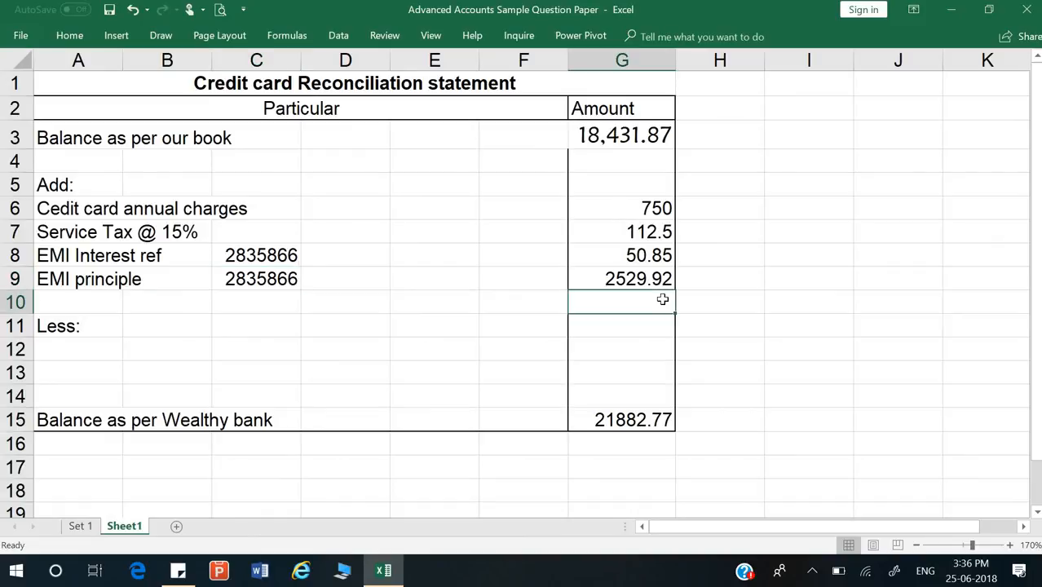
type("7")
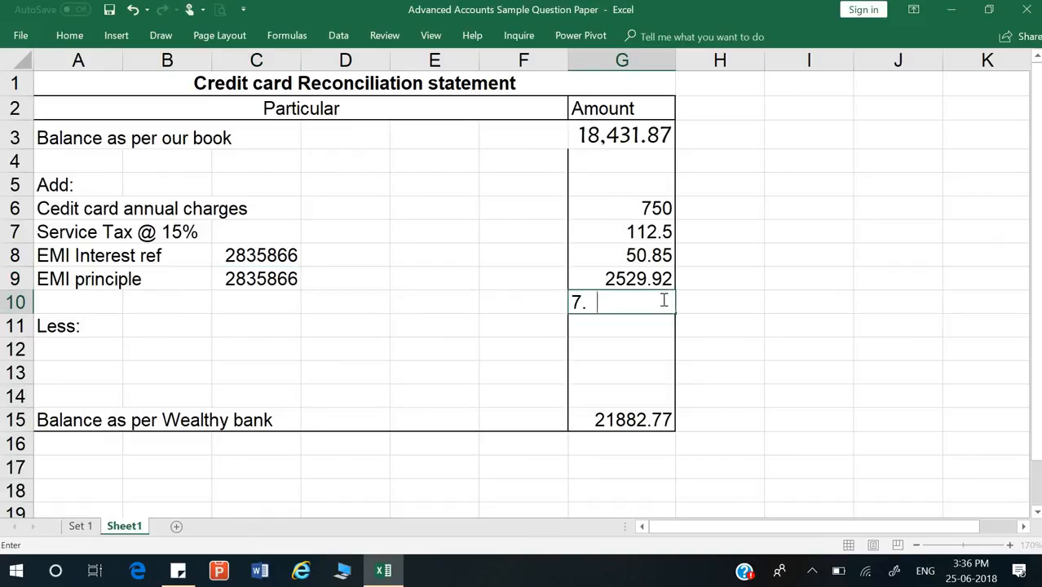
type(".63")
key("Return")
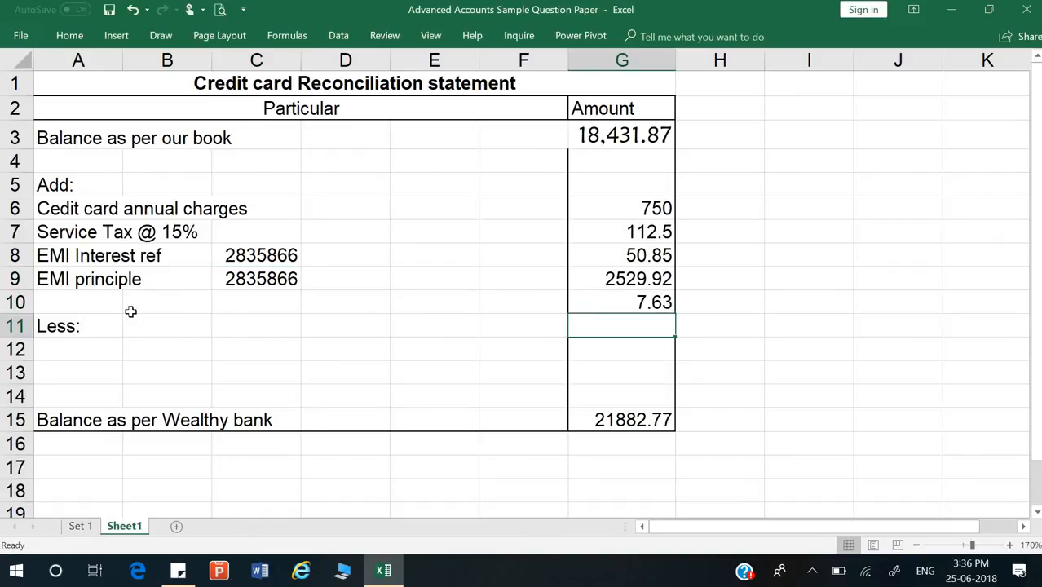
Step: Fill cell A10 with a formula repeating the service tax label from A7, and clear the "Less:" heading in A11
left_click(112, 304)
type("=")
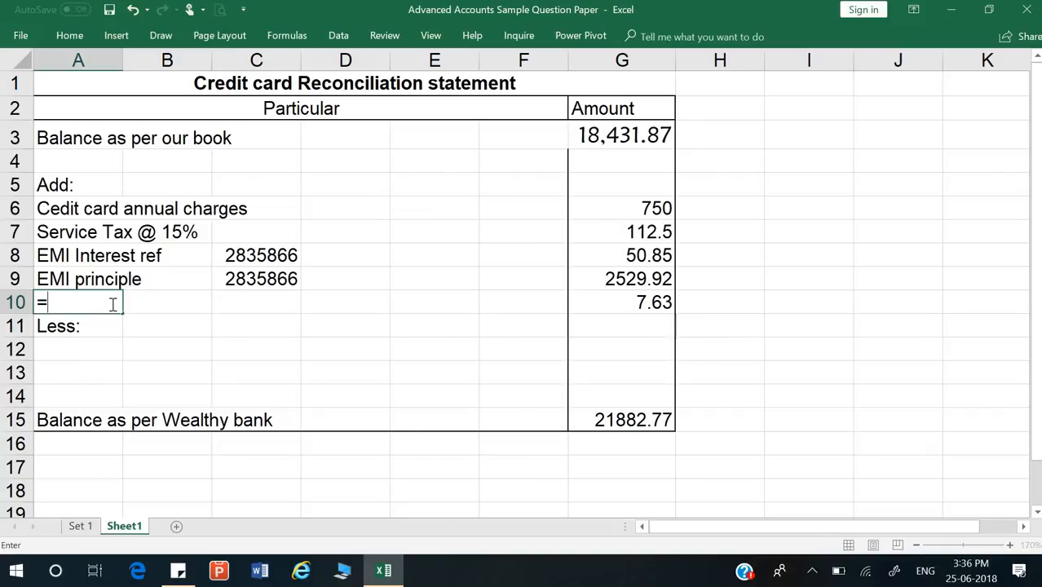
key("Up")
key("Up")
key("Up")
key("Return")
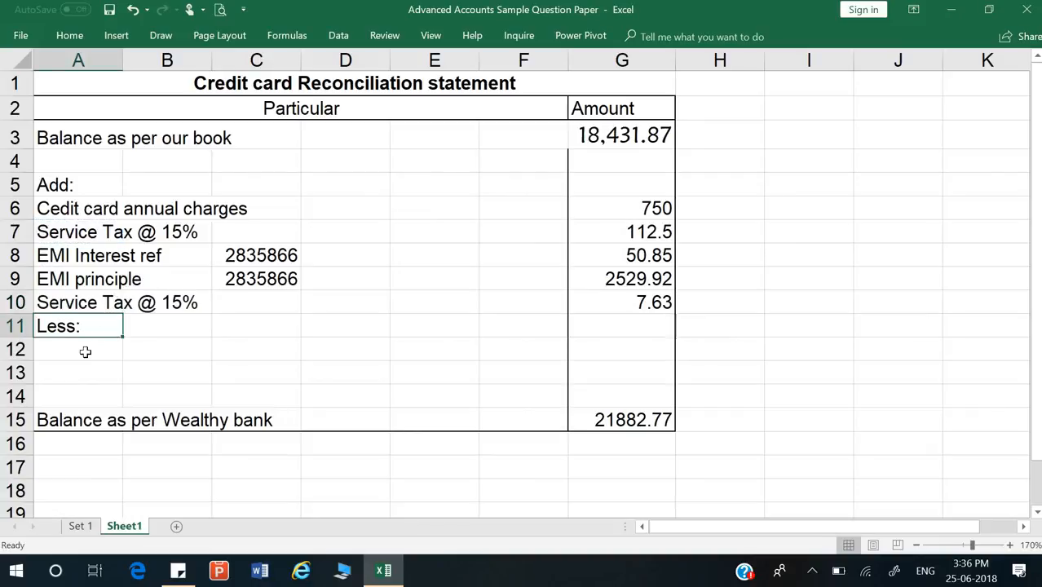
key("Delete")
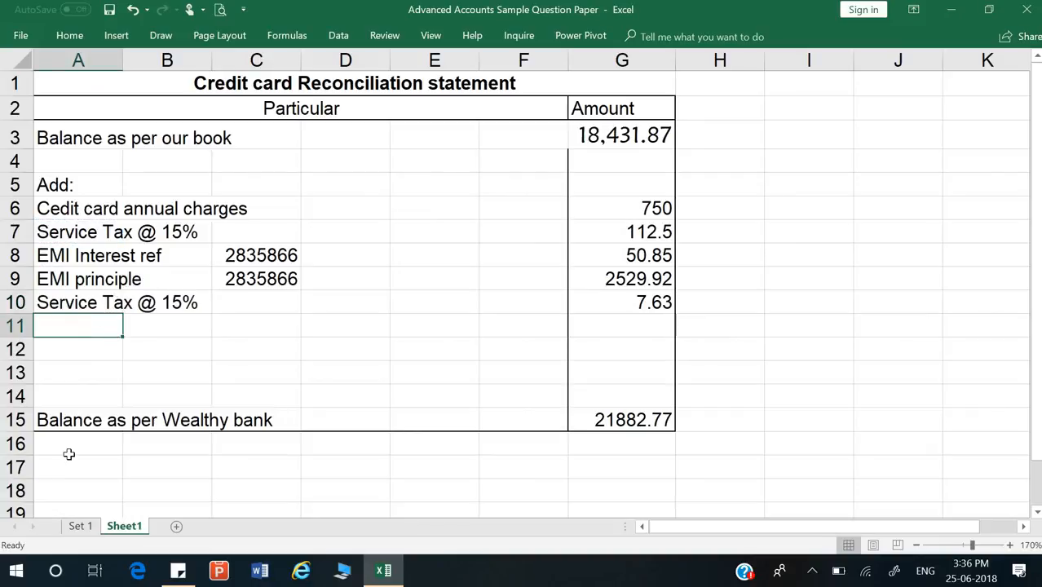
Step: Note the bank balance as 21.882.77 in cell I15, beside the statement, for comparison
left_click(643, 419)
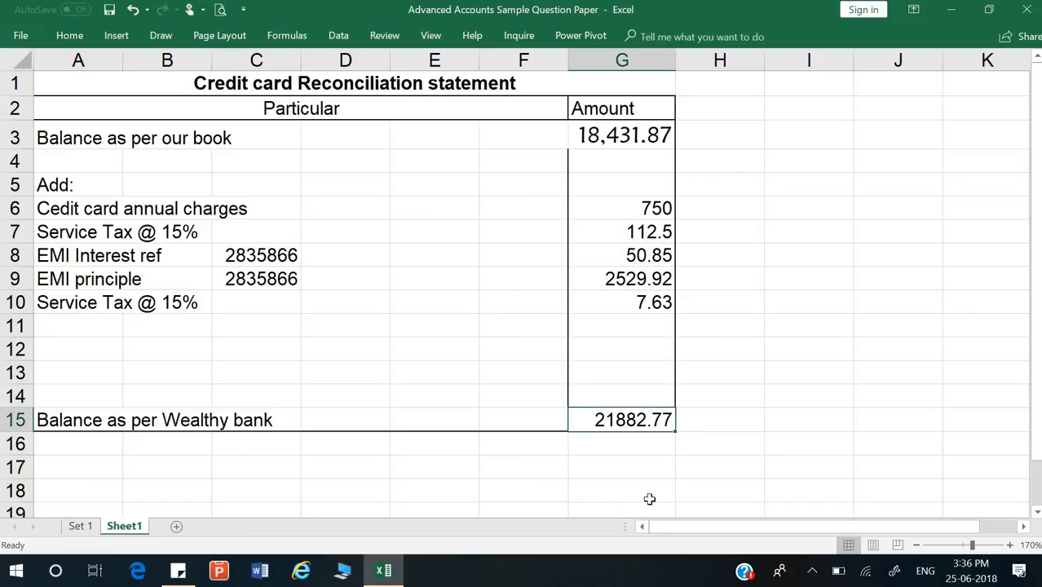
left_click(799, 426)
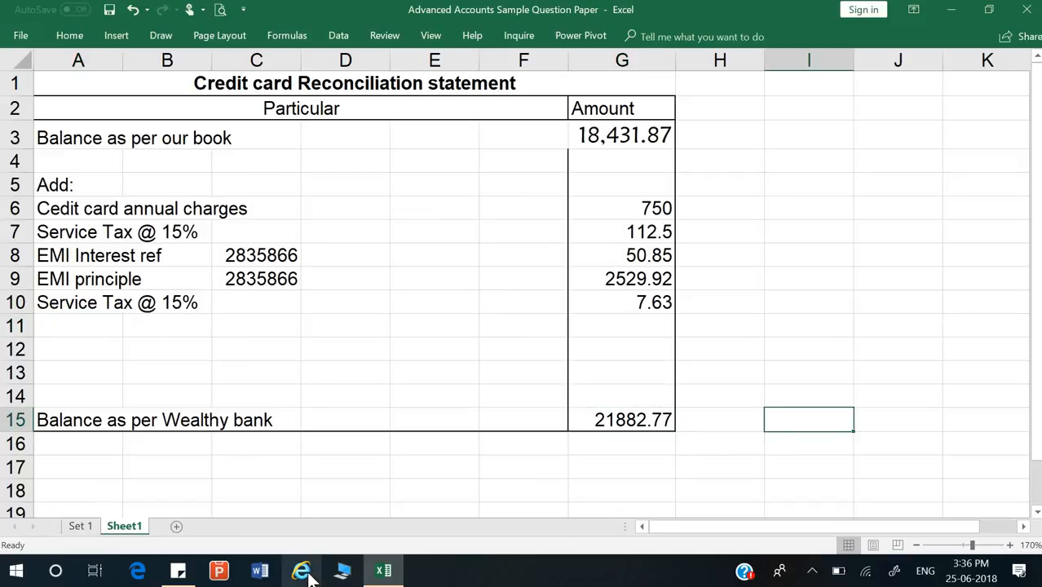
type("21")
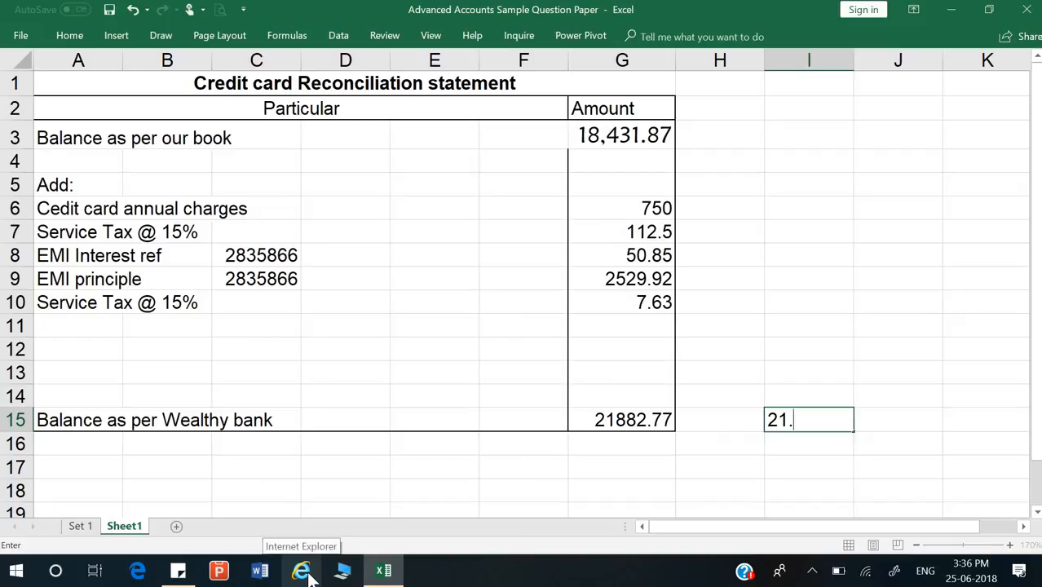
type(".882.77")
key("Return")
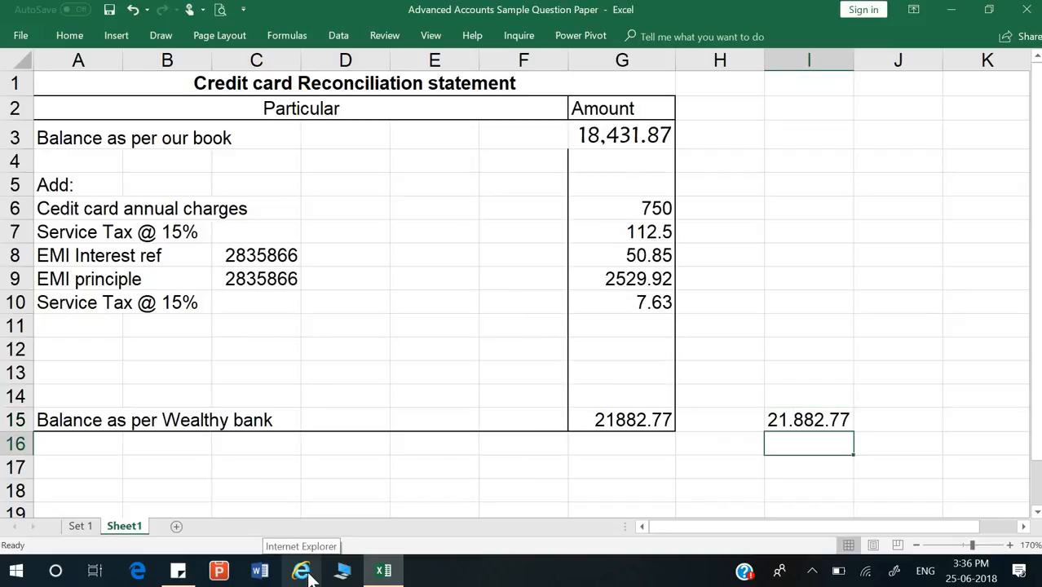
Step: Replace the bank balance in cell G15 with a SUM formula over G3:G10, and clear the comparison figure in I15
left_click(648, 420)
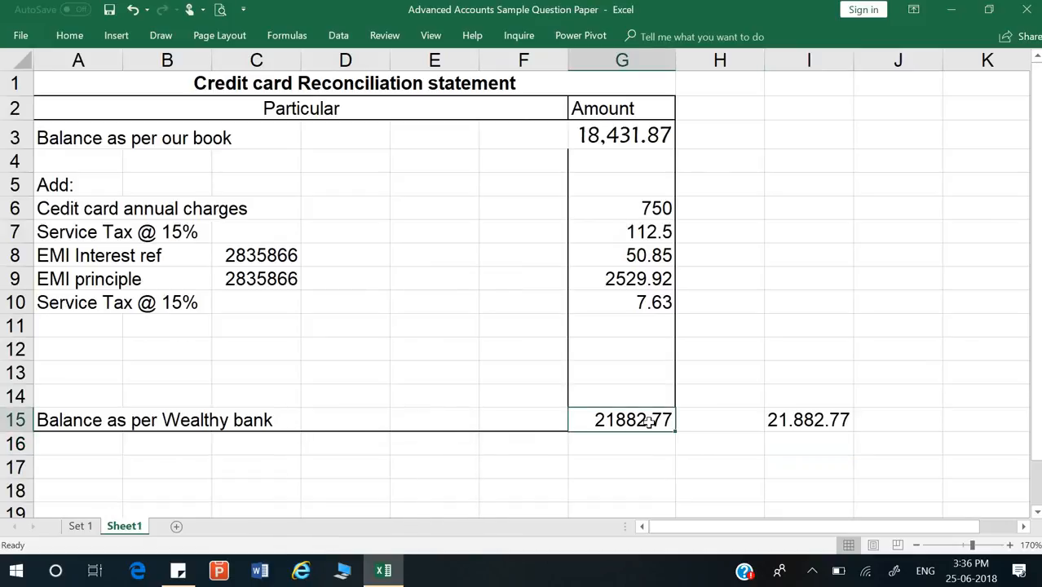
key("Delete")
type("=")
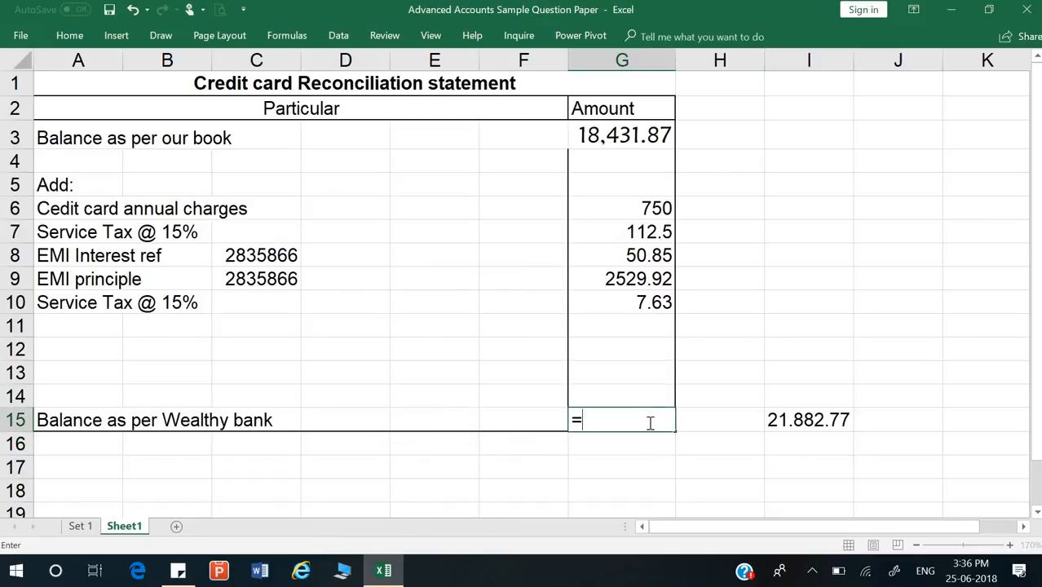
type("sum(")
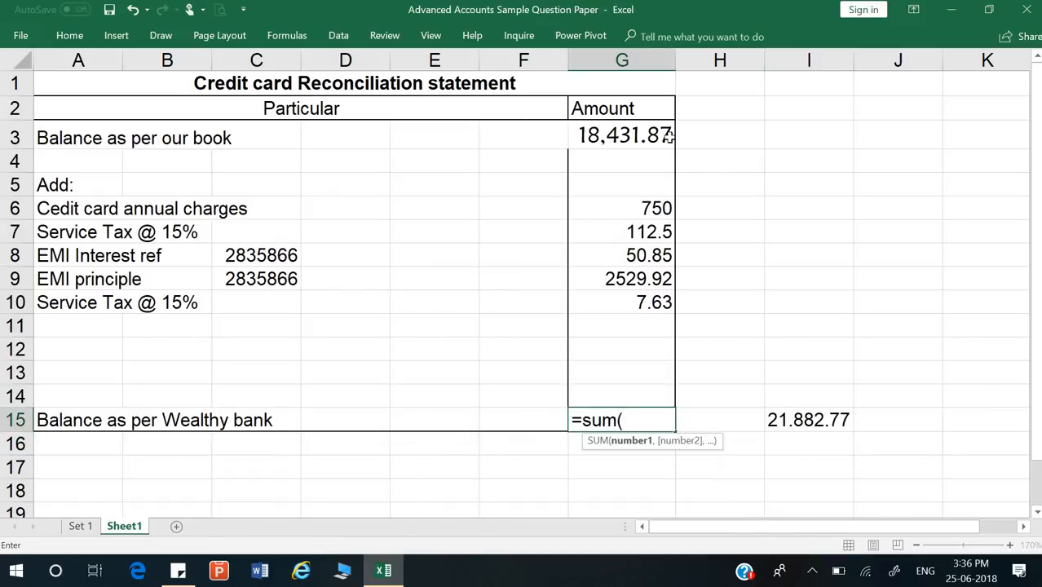
left_click(645, 135)
left_click_drag(648, 298, 650, 302)
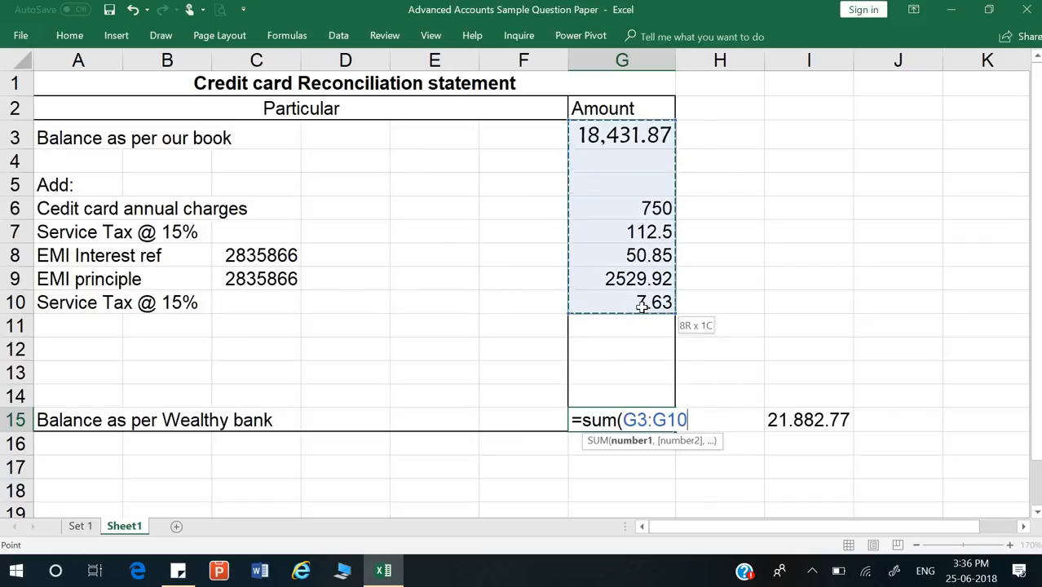
type(")")
key("Return")
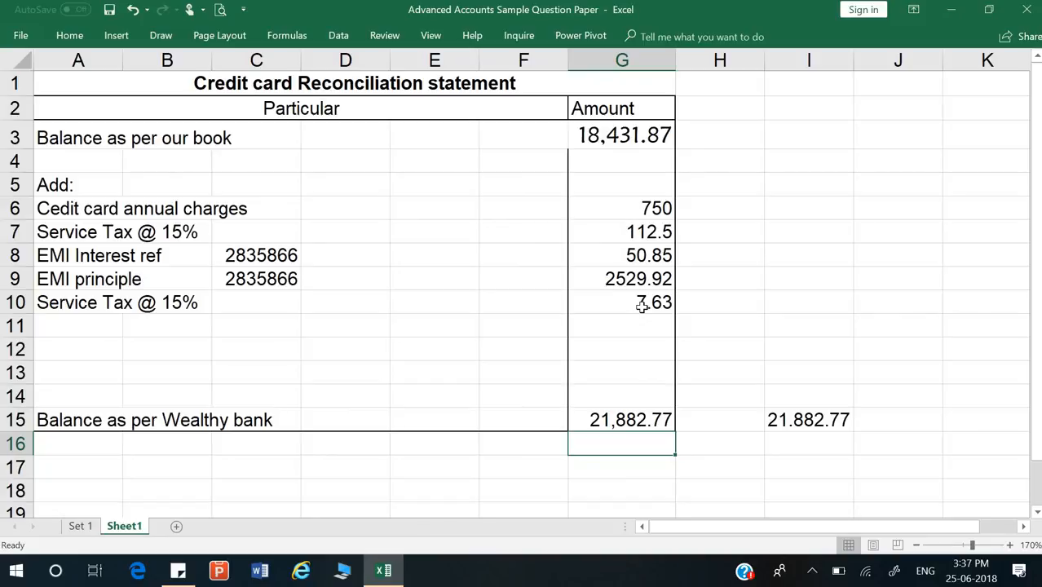
left_click(789, 419)
key("Delete")
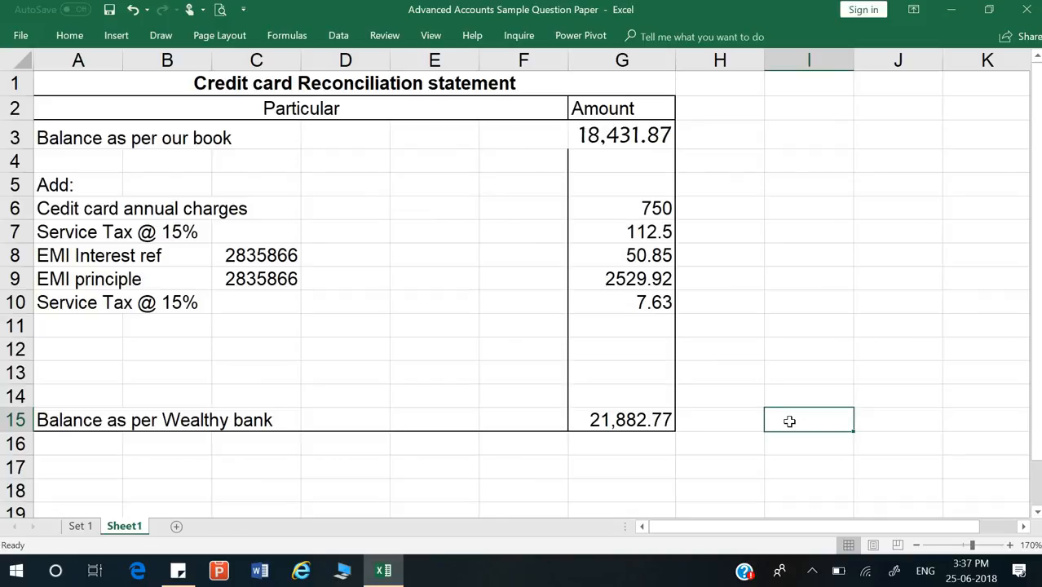
left_click_drag(616, 134, 607, 419)
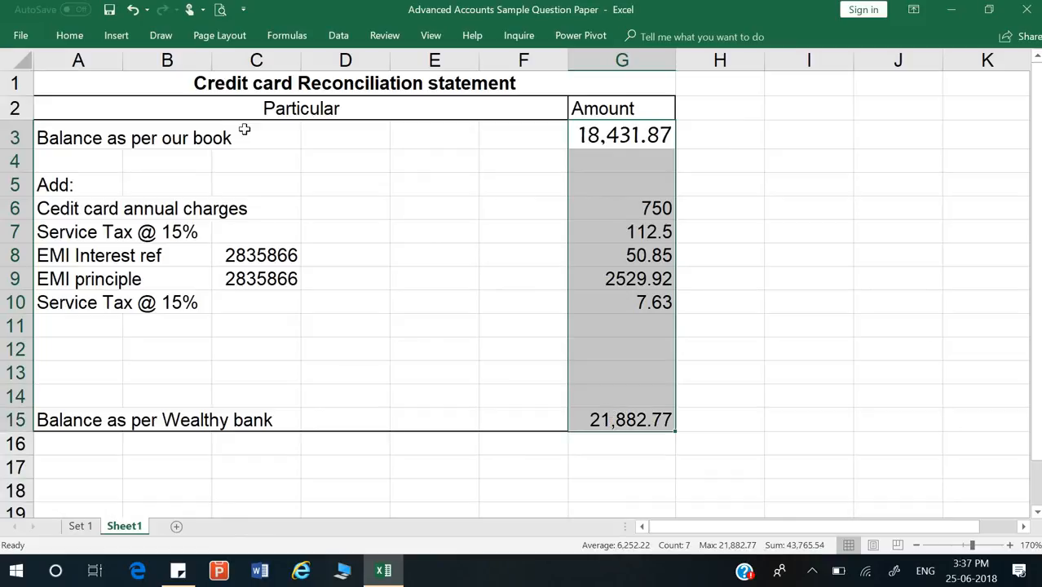
left_click(70, 39)
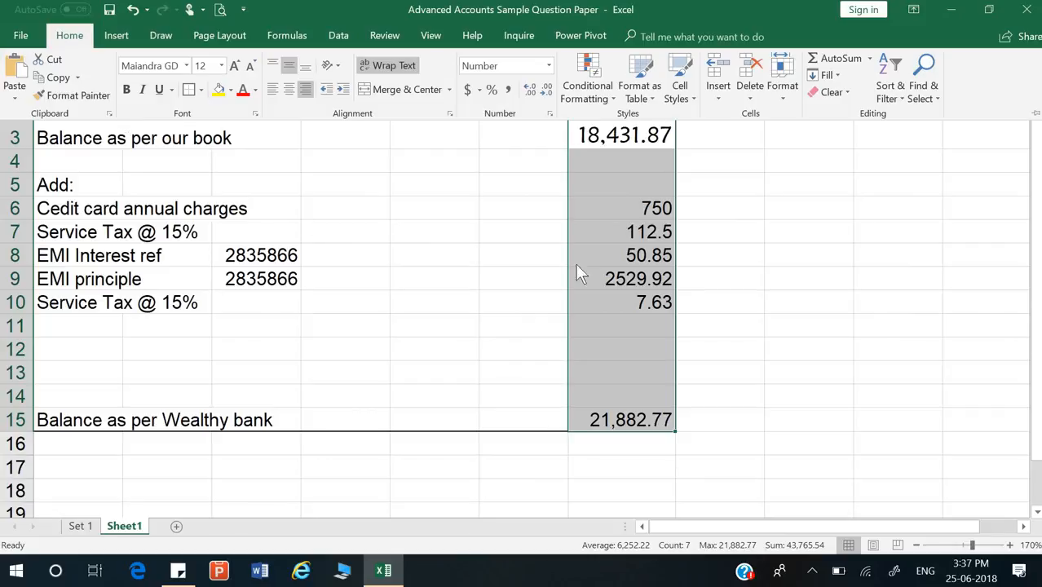
key("ctrl+F1")
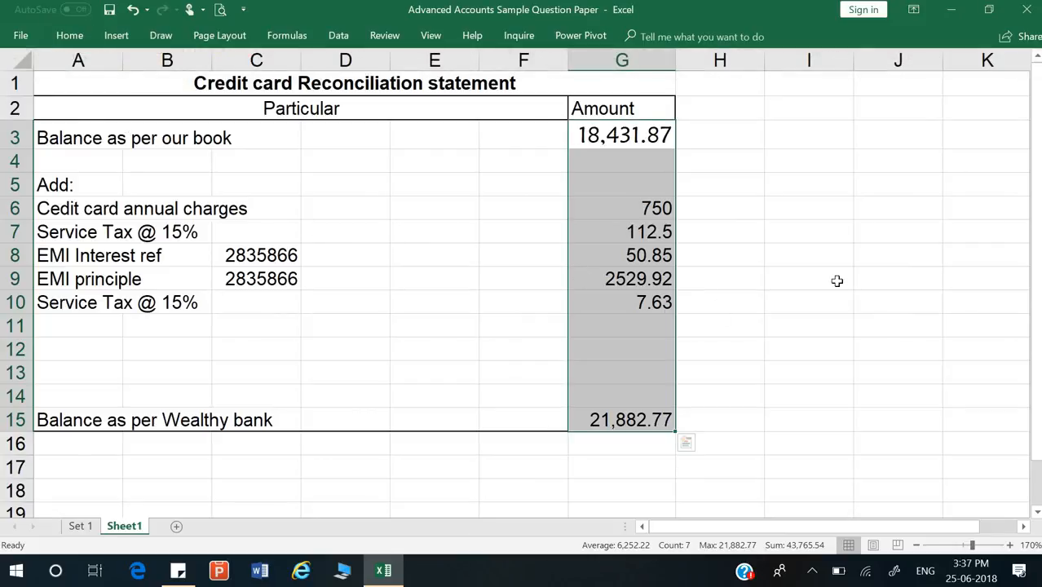